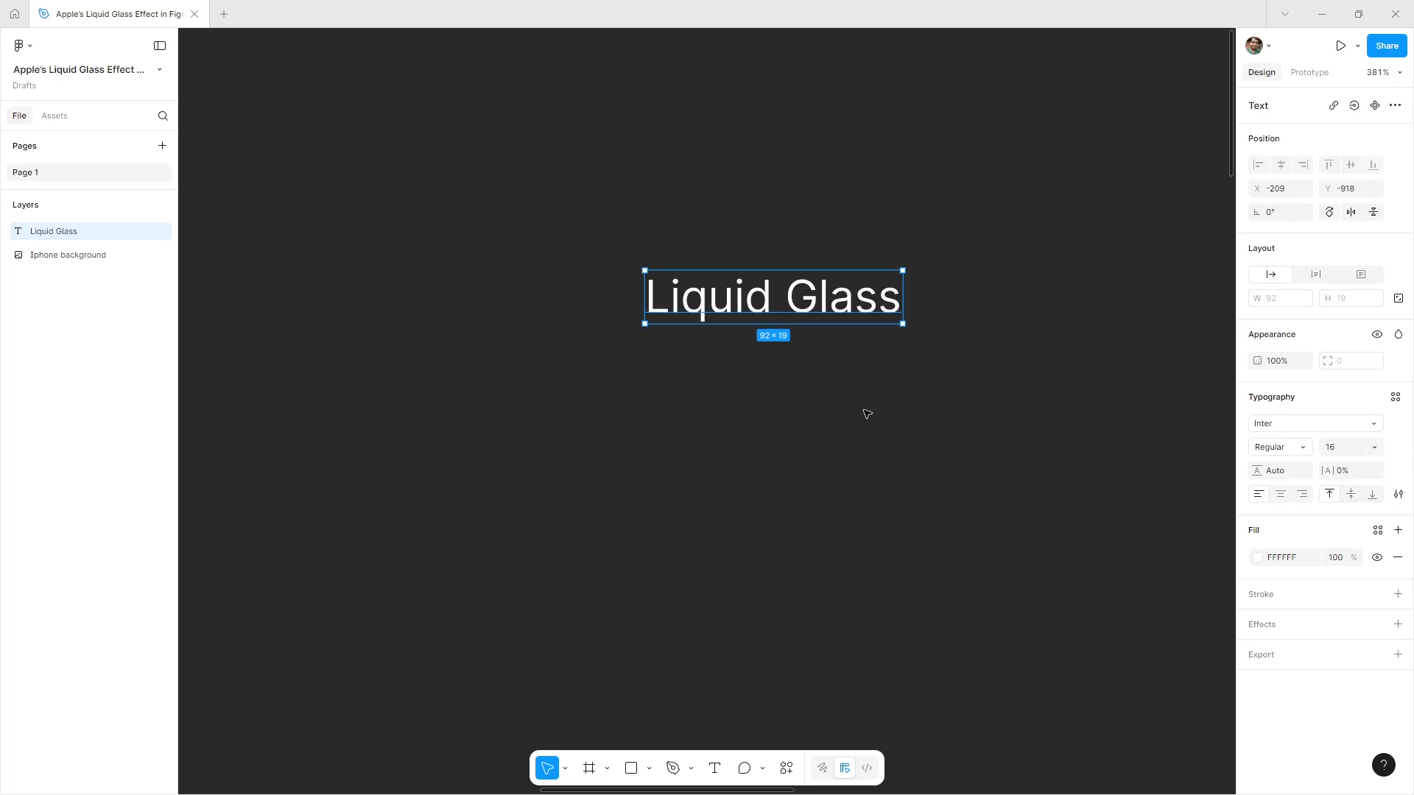
# - Wrap the "Liquid Glass" text in an auto layout frame and set its horizontal padding to 14
pyautogui.click(880, 412)
pyautogui.moveTo(761, 321); pyautogui.dragTo(707, 405)
pyautogui.hotkey('shift', 'a')
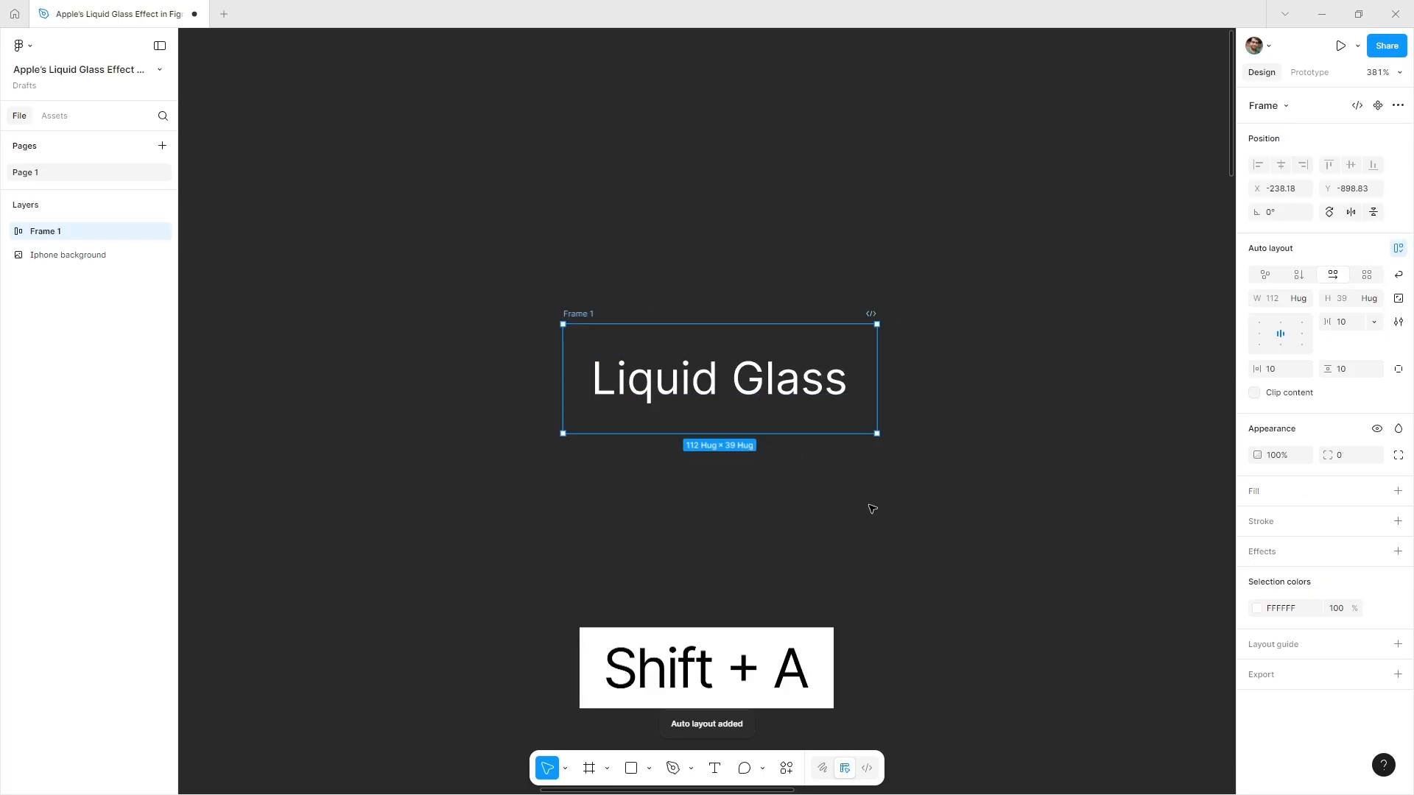
pyautogui.click(1282, 371)
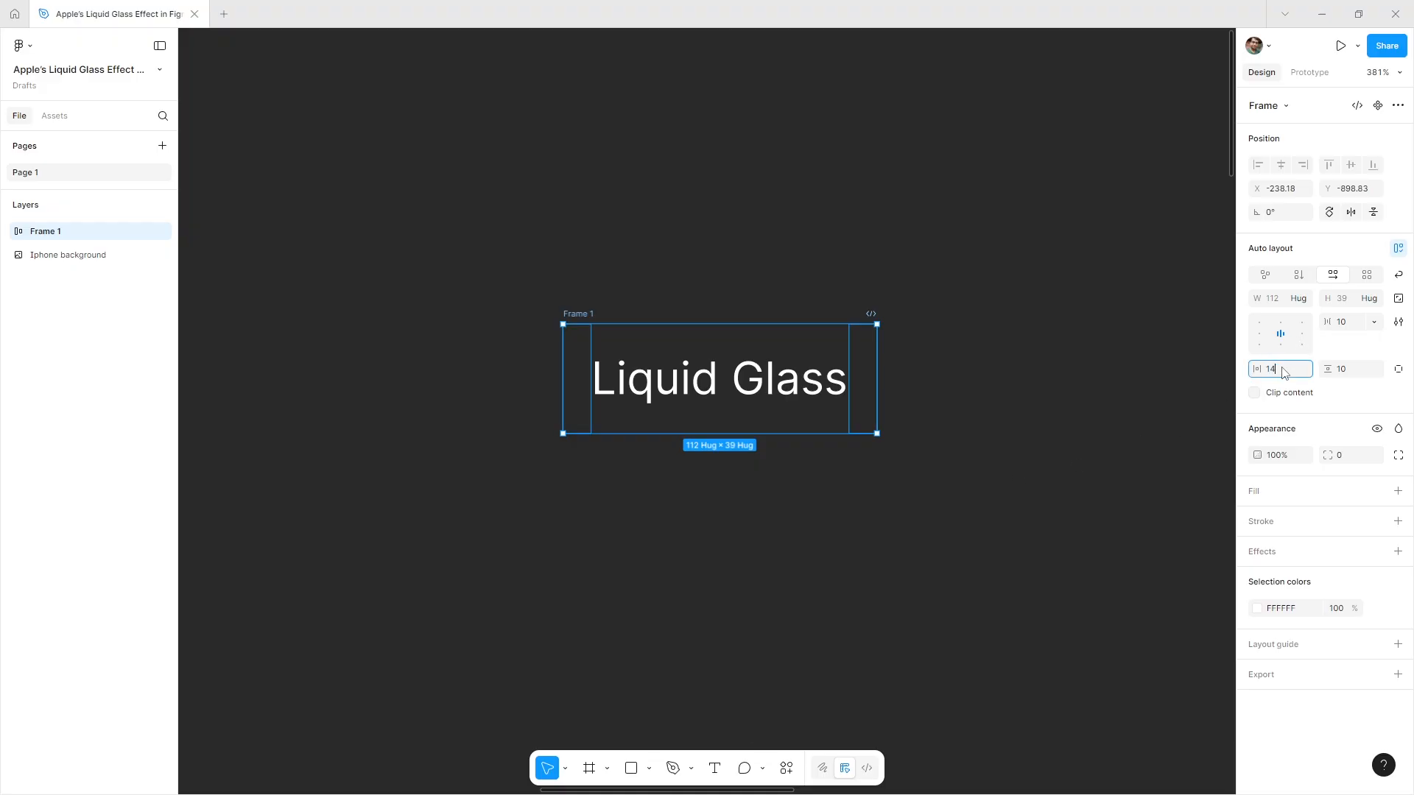
pyautogui.press('Return')
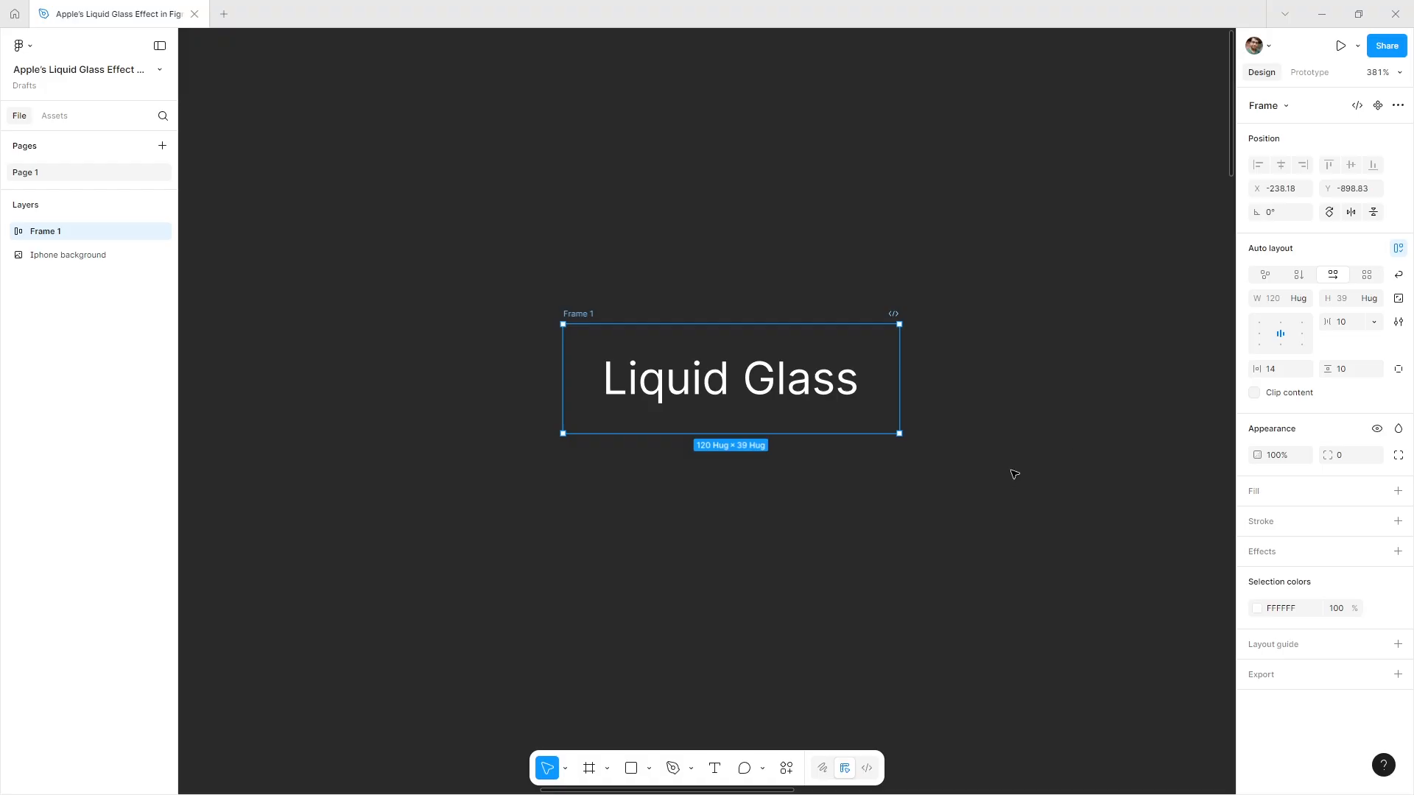
# - Add a black 000000 inside stroke to the Liquid Glass frame and set its corner radius to 100
pyautogui.click(1397, 522)
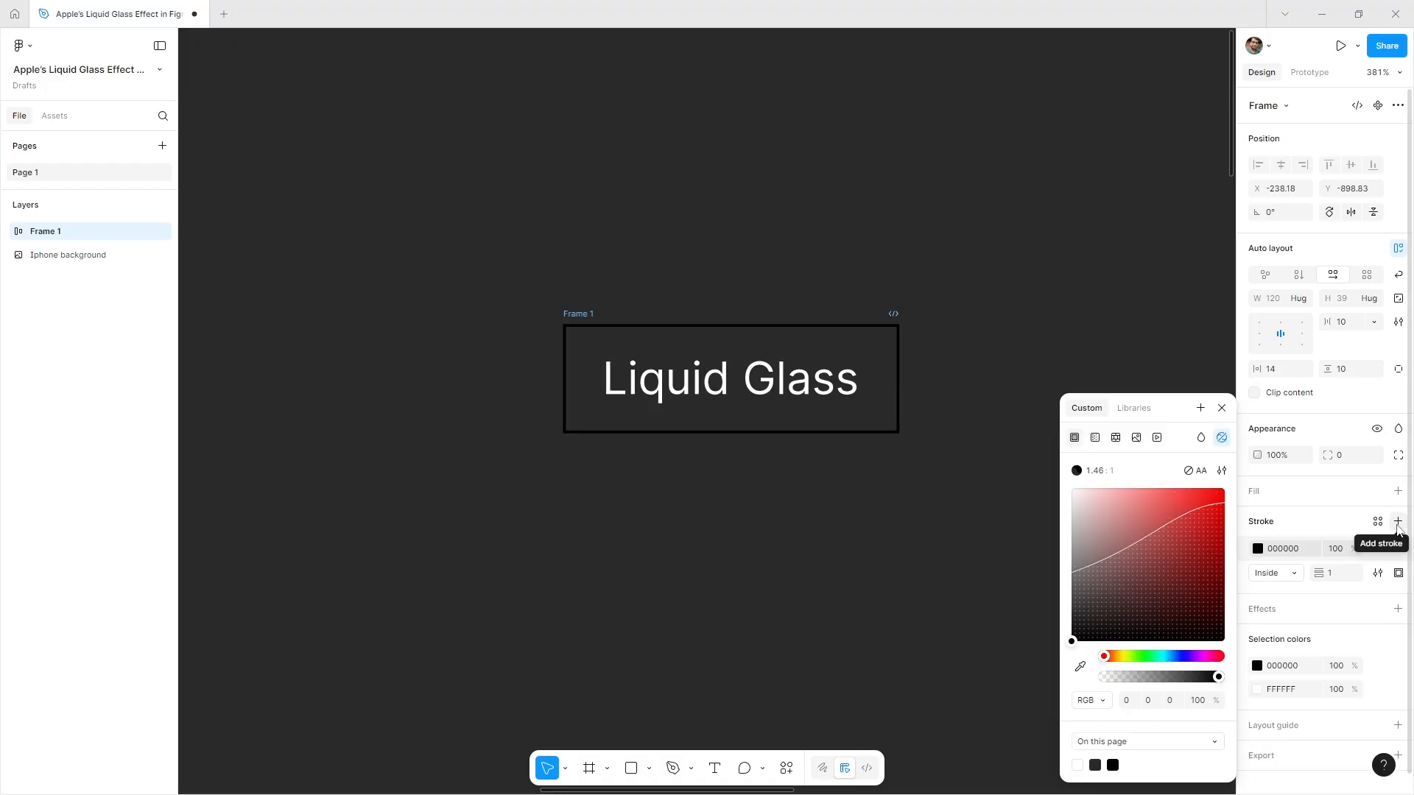
pyautogui.click(1221, 408)
pyautogui.click(1357, 457)
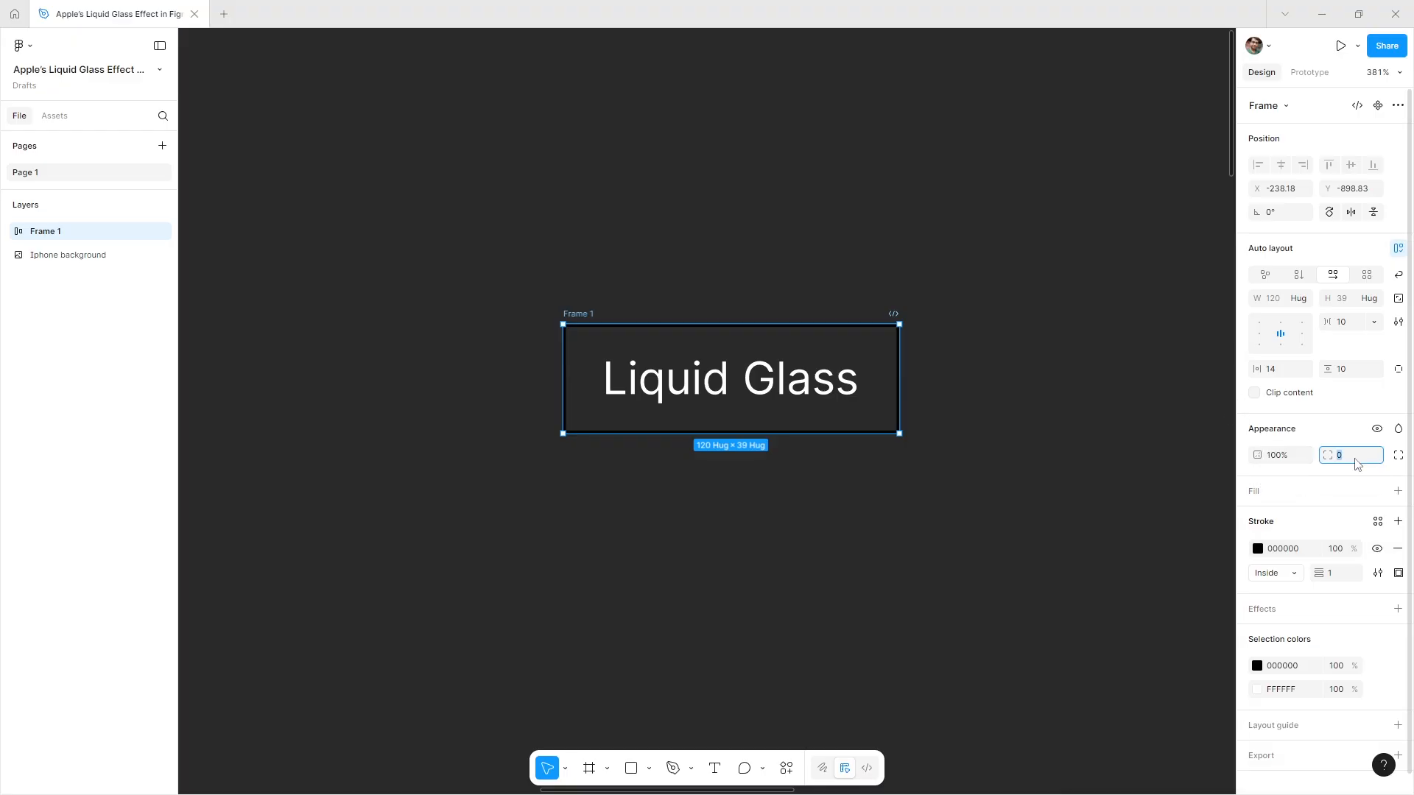
pyautogui.write('100')
pyautogui.press('Return')
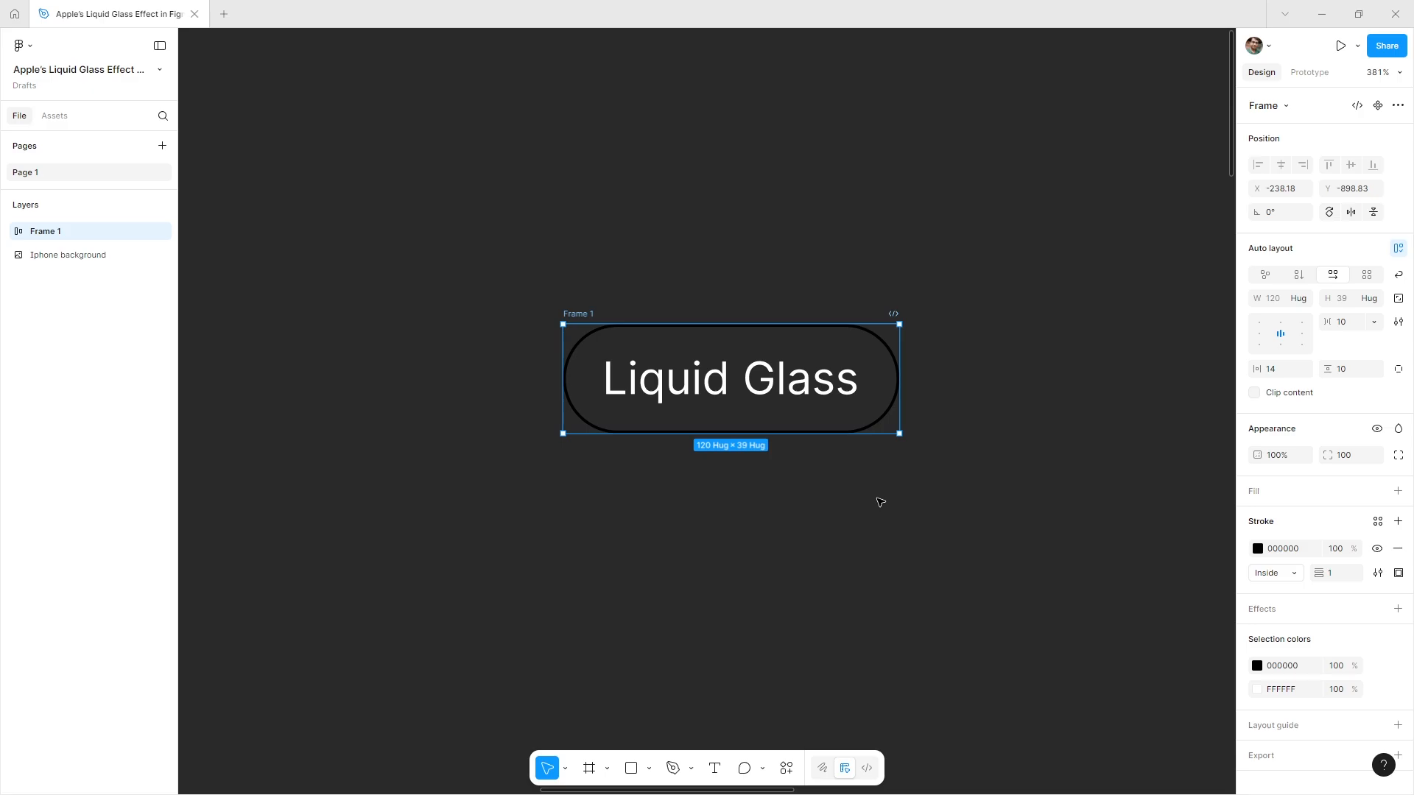
pyautogui.click(804, 500)
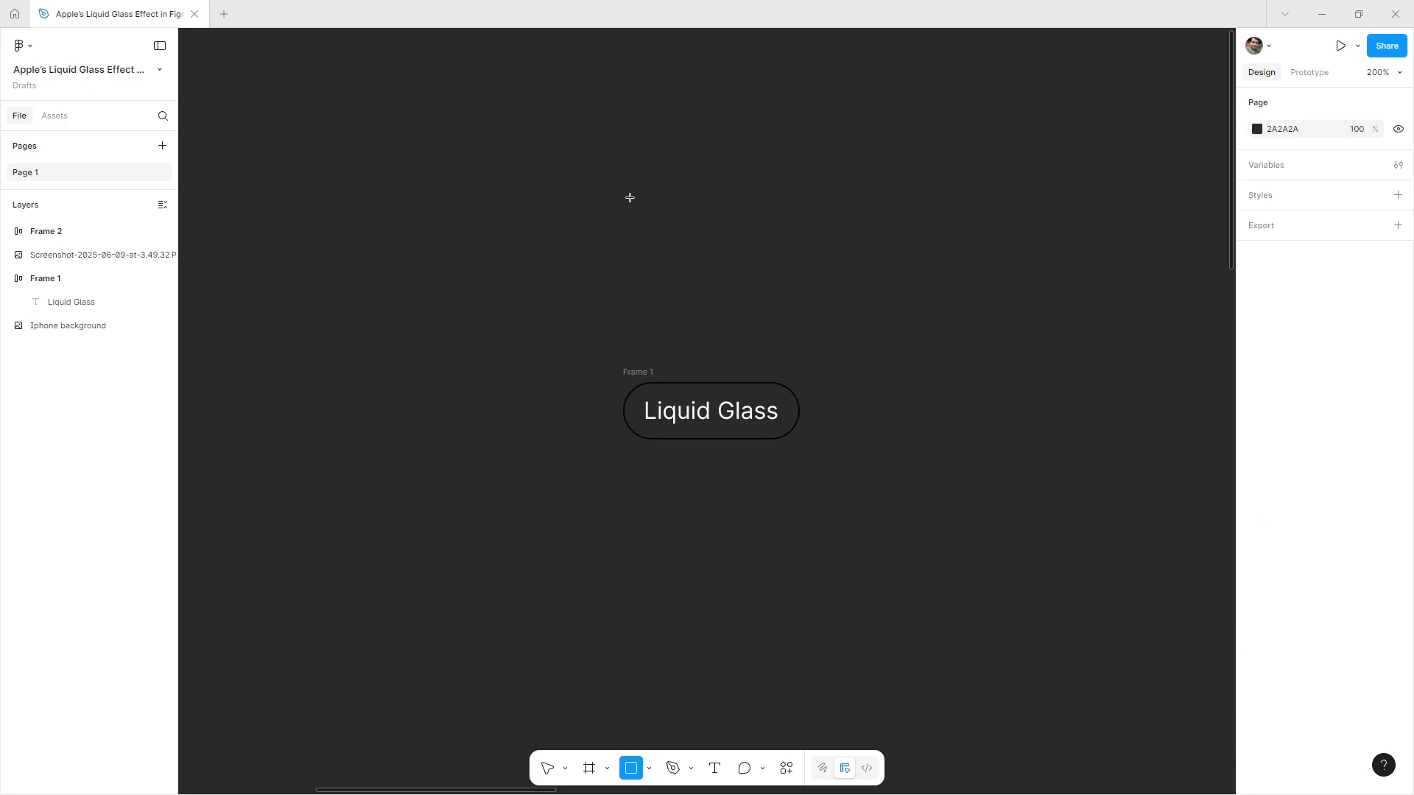
# - Draw a rectangle about 266 × 122.5 above the Liquid Glass frame, then cut it and paste it into Frame 1
pyautogui.moveTo(474, 131); pyautogui.dragTo(867, 312)
pyautogui.press('Delete')
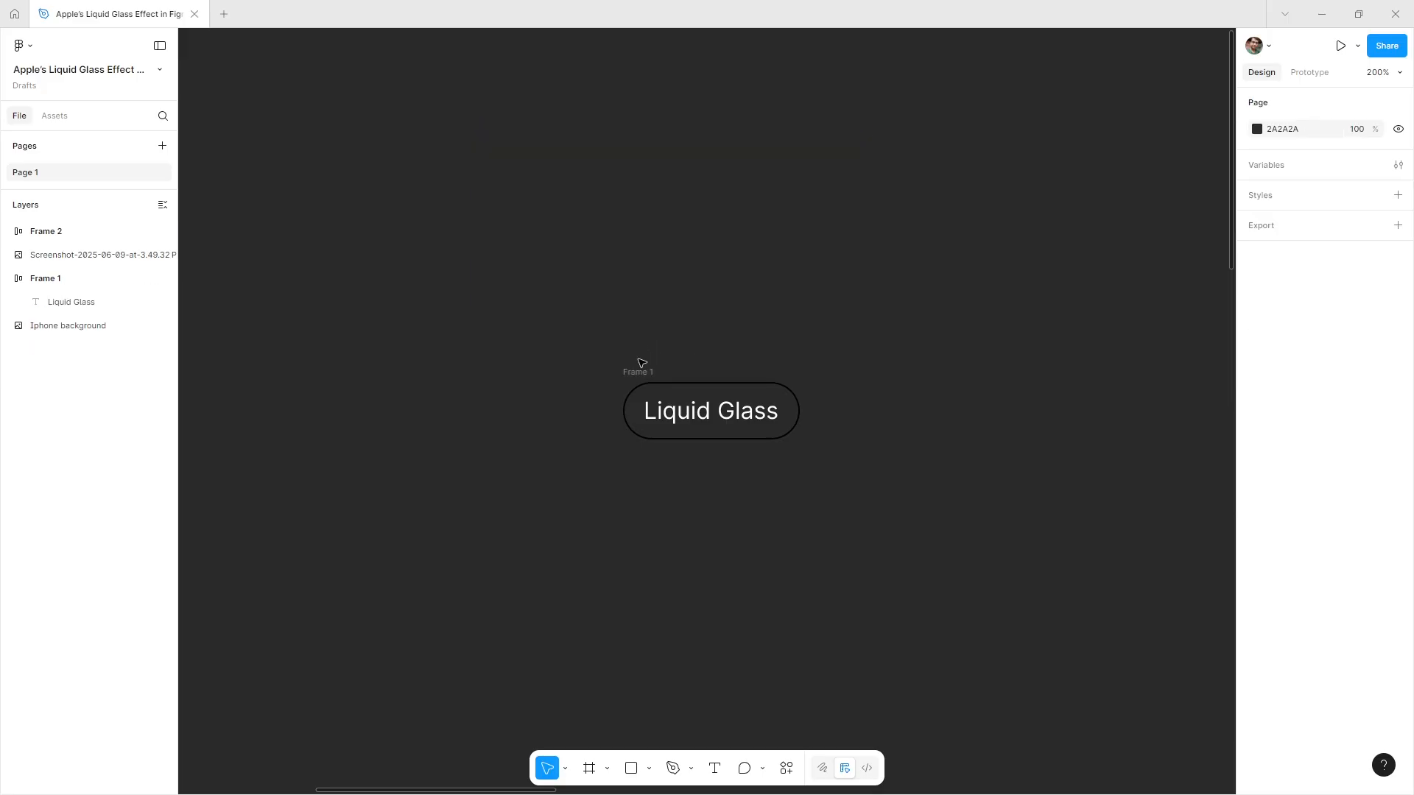
pyautogui.click(630, 378)
pyautogui.hotkey('ctrl', 'v')
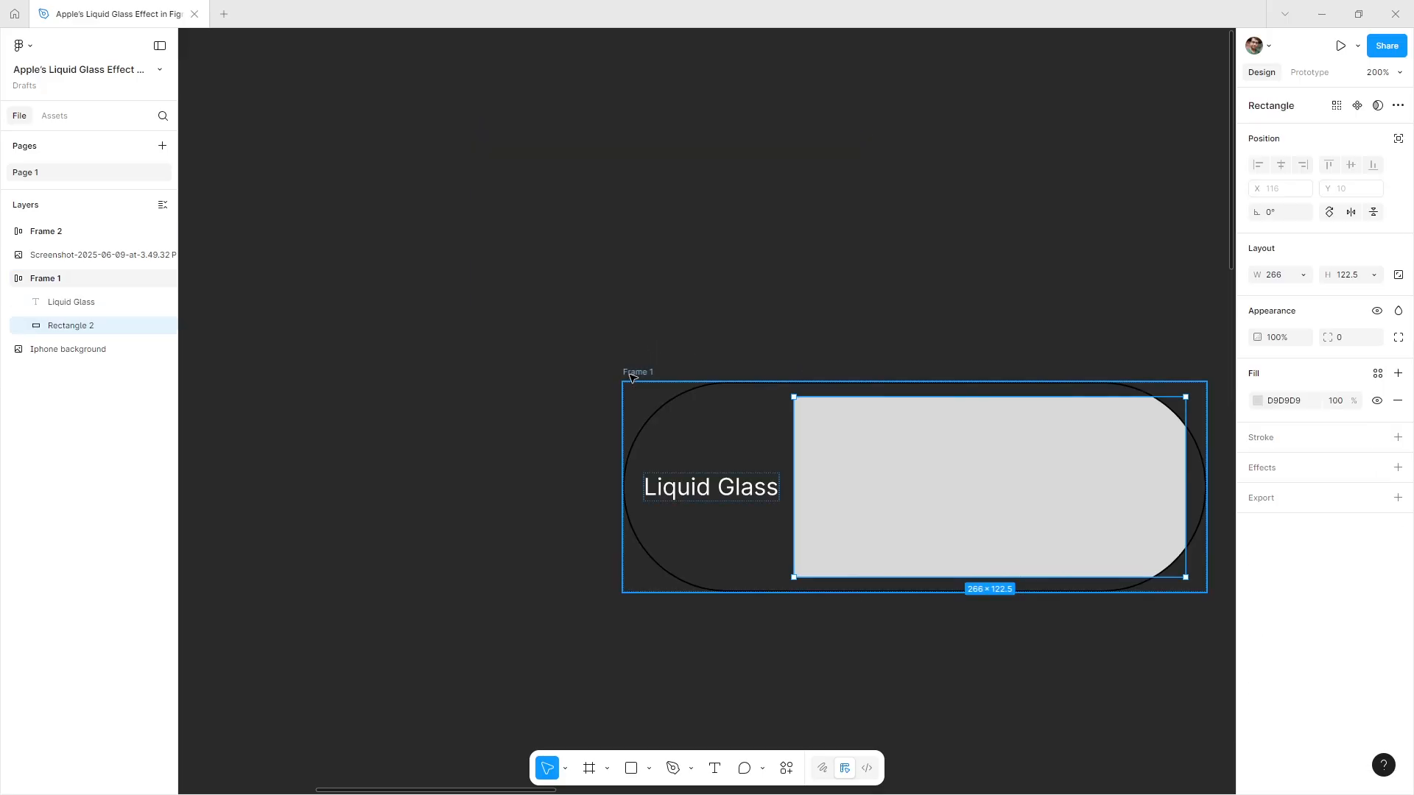
# - Make the rectangle ignore auto layout, center it horizontally and vertically in Frame 1, and send it behind the text
pyautogui.click(1398, 139)
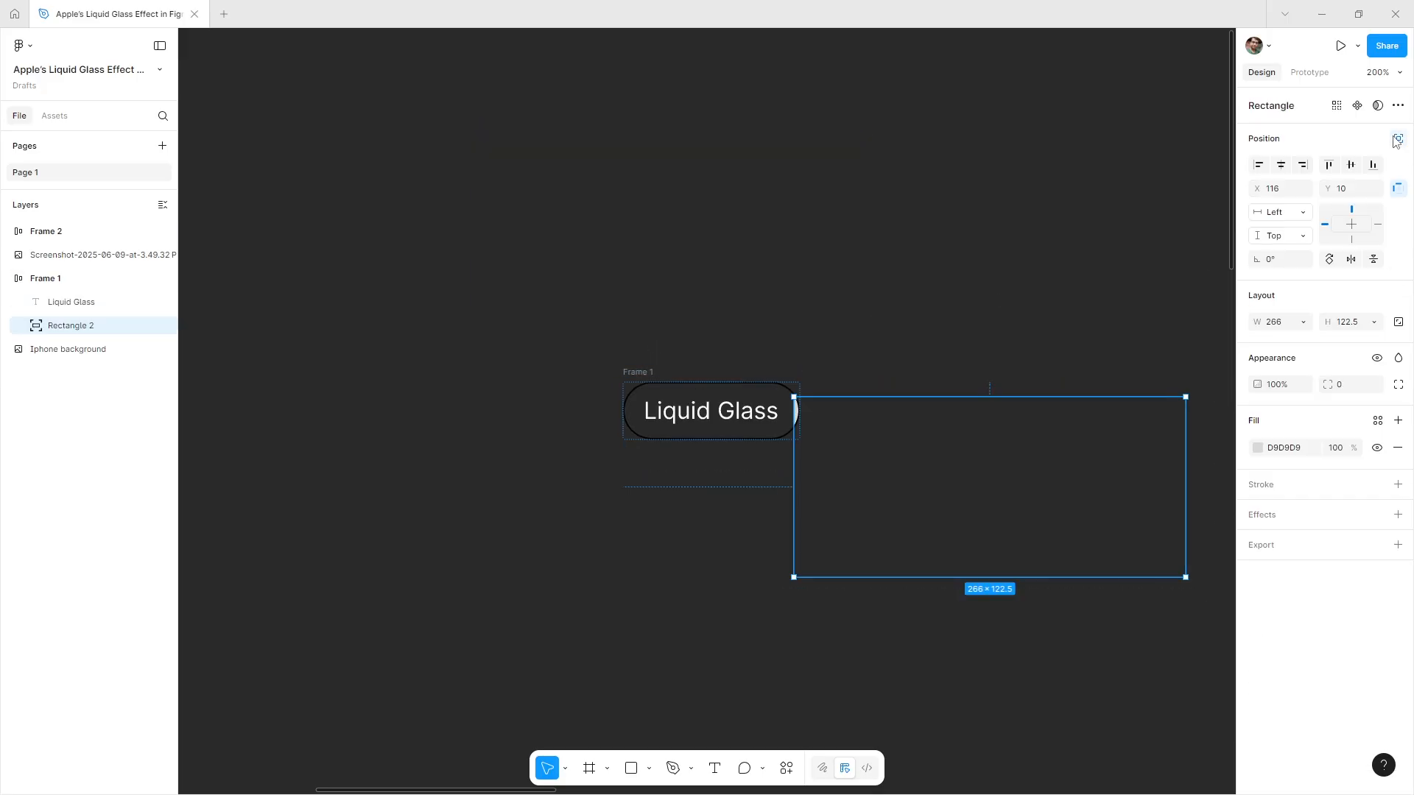
pyautogui.click(1281, 164)
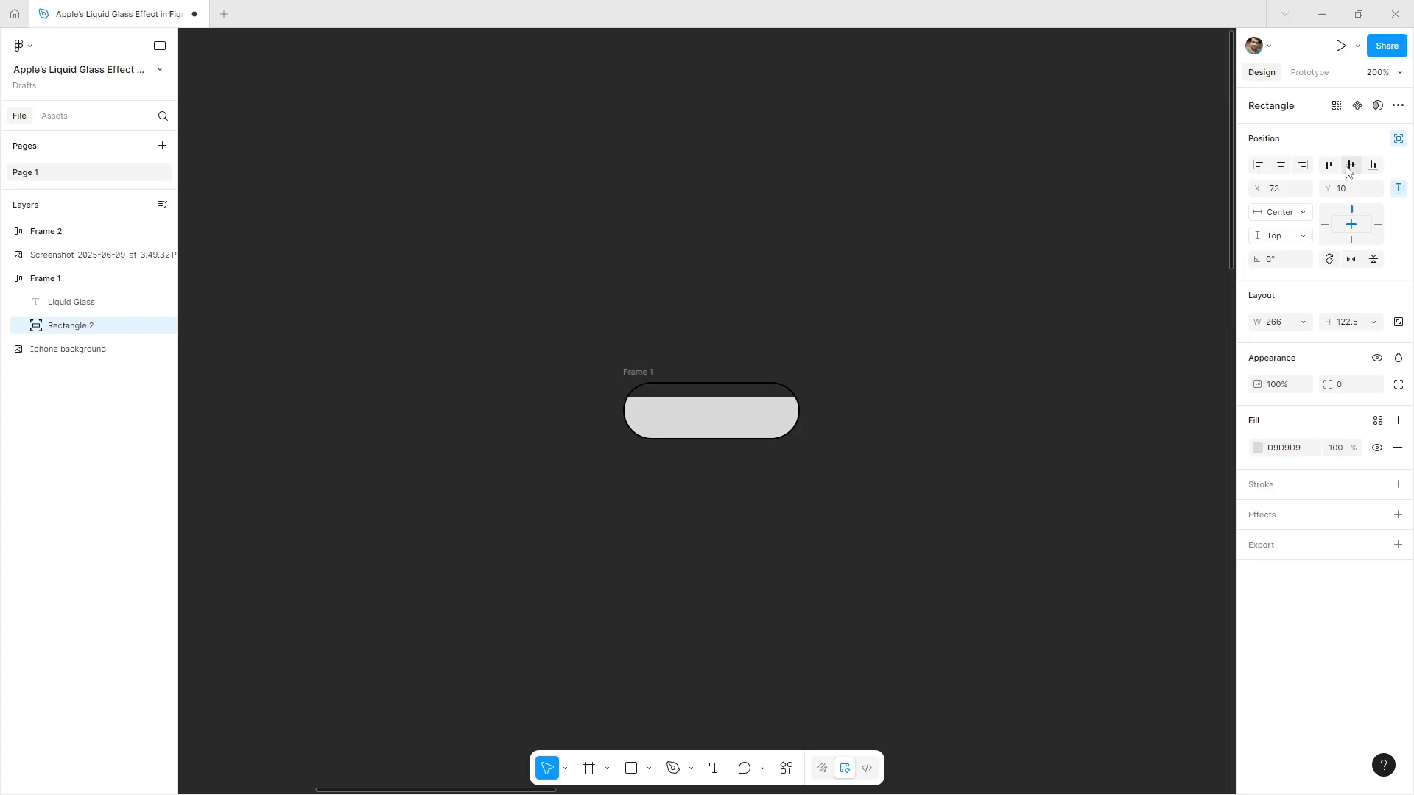
pyautogui.click(1350, 165)
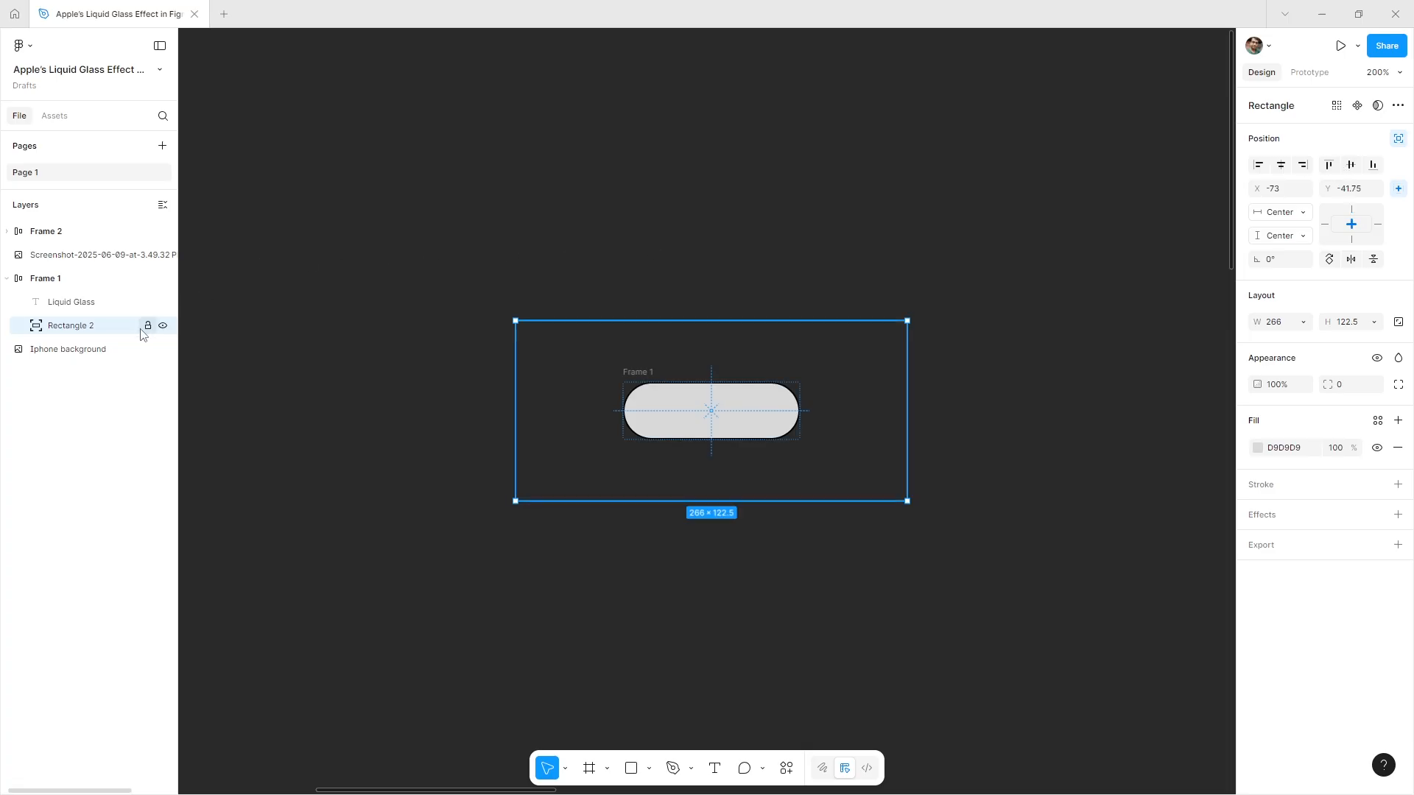
pyautogui.press('[')
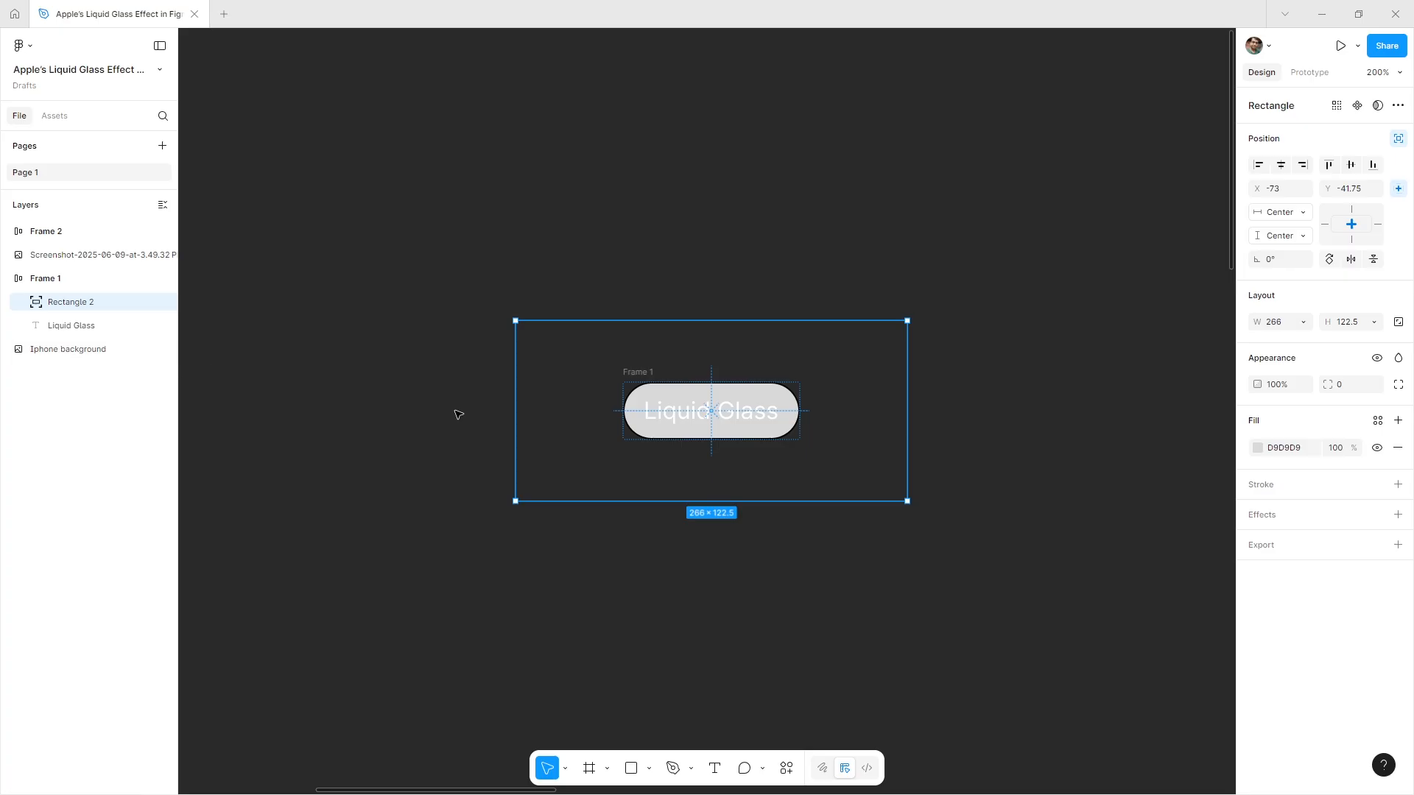
# - Change the rectangle's fill to white FFFFFF at 1% opacity
pyautogui.click(1257, 448)
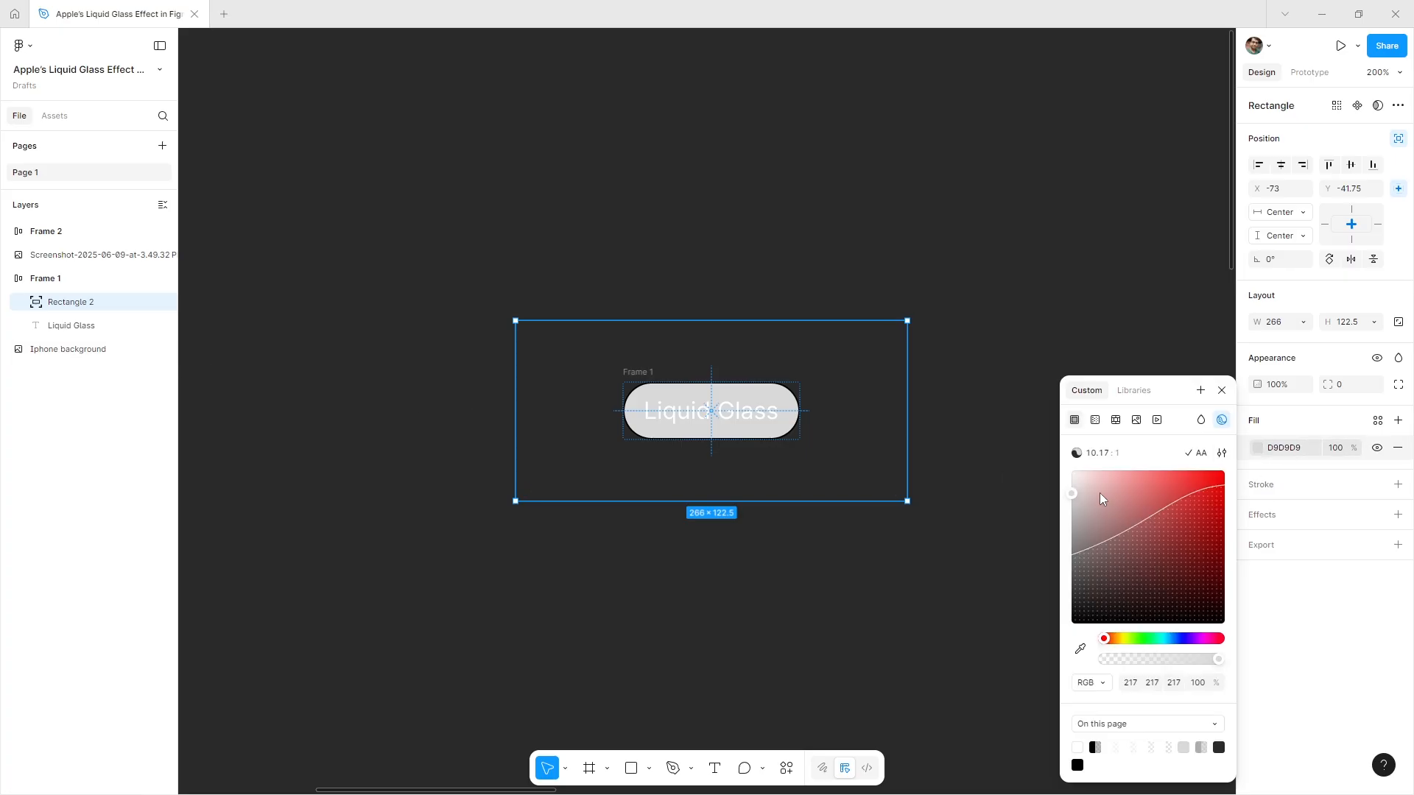
pyautogui.moveTo(1099, 492); pyautogui.dragTo(1001, 419)
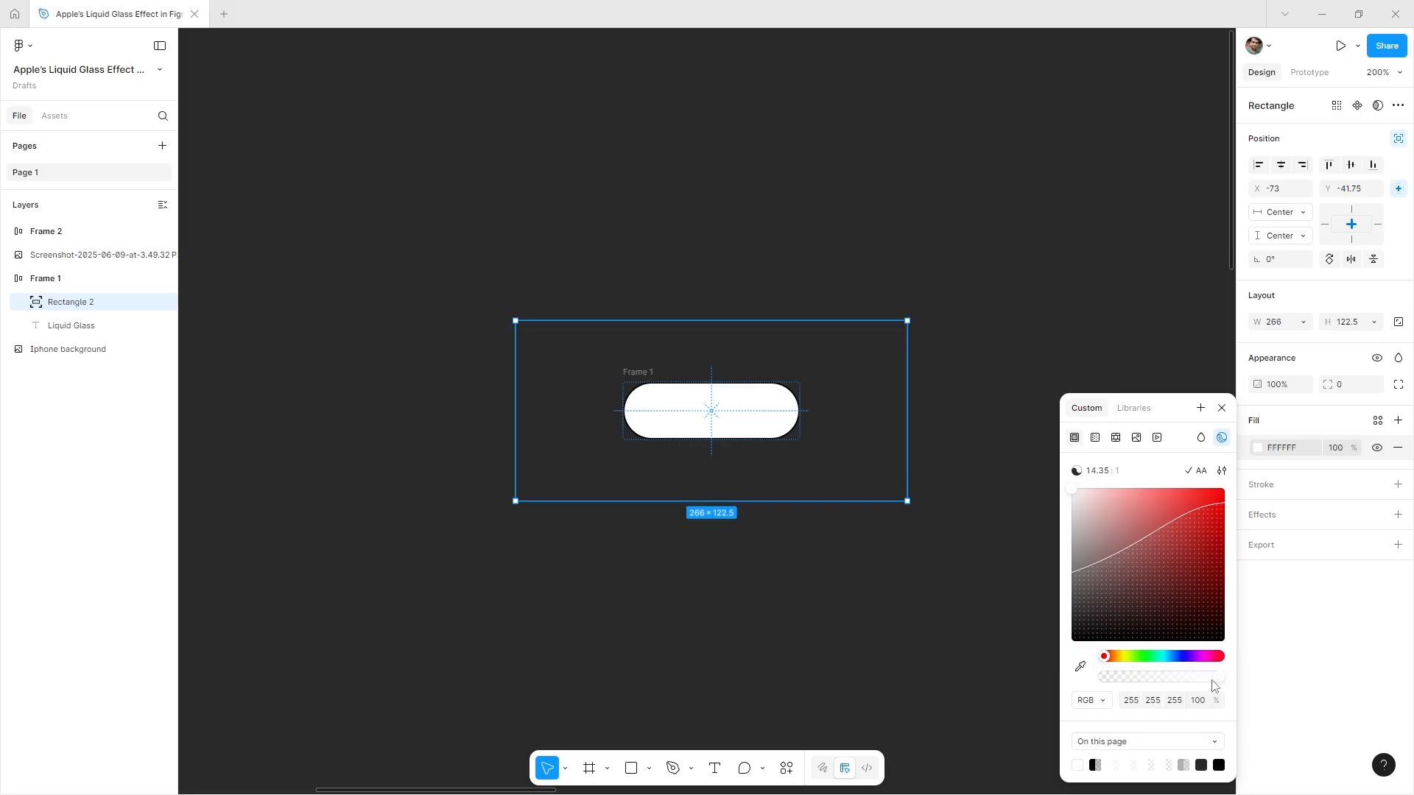
pyautogui.moveTo(1216, 678); pyautogui.dragTo(1115, 683)
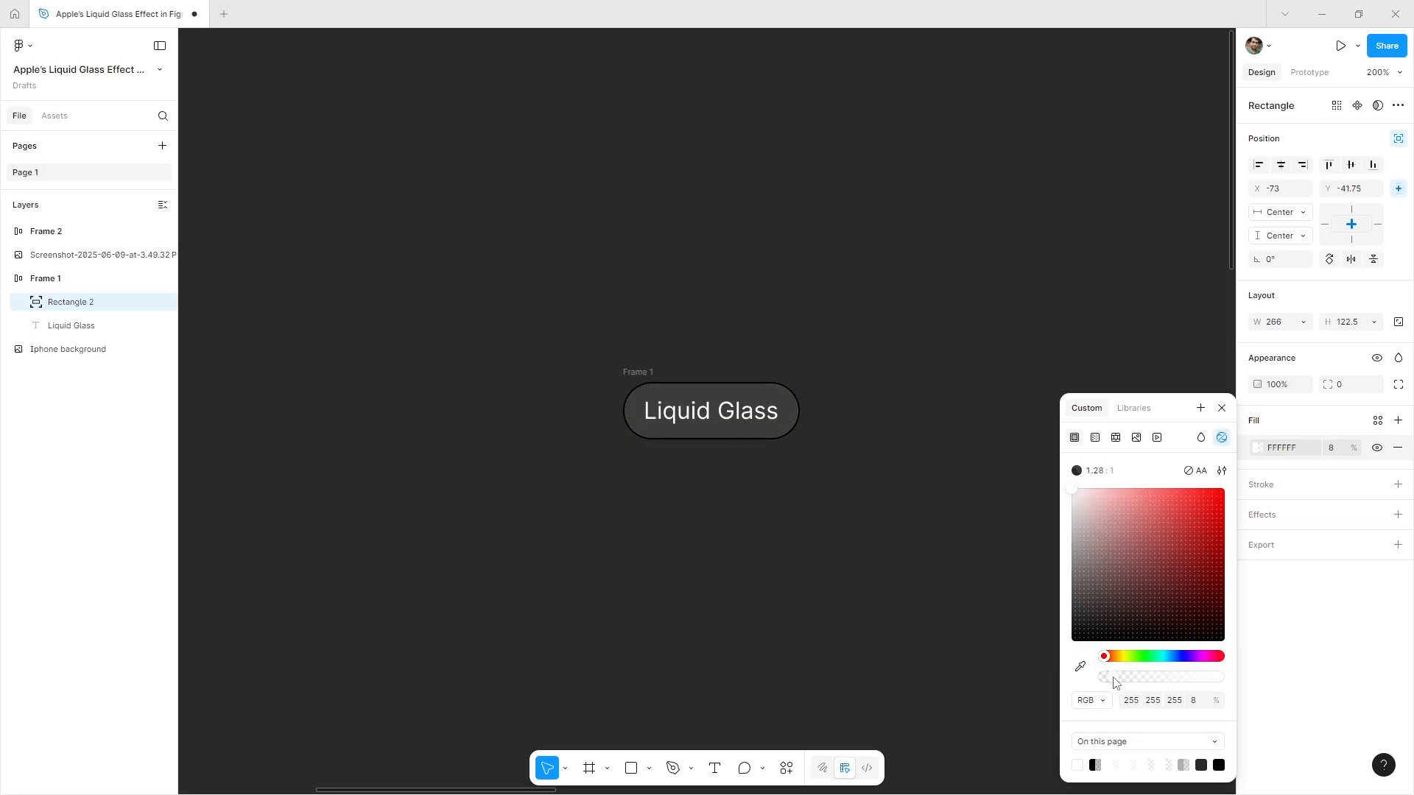
pyautogui.click(1193, 703)
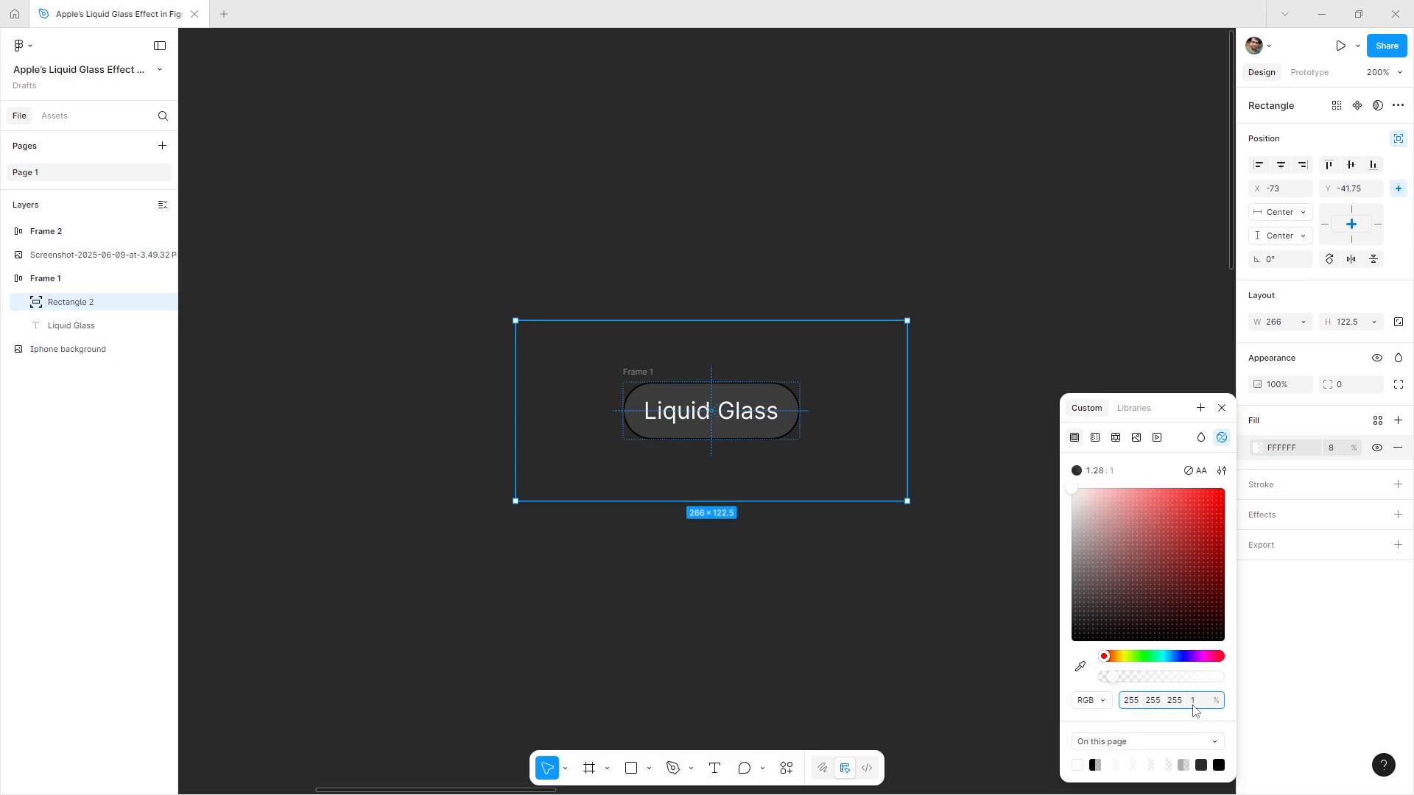
pyautogui.write('1')
pyautogui.press('Return')
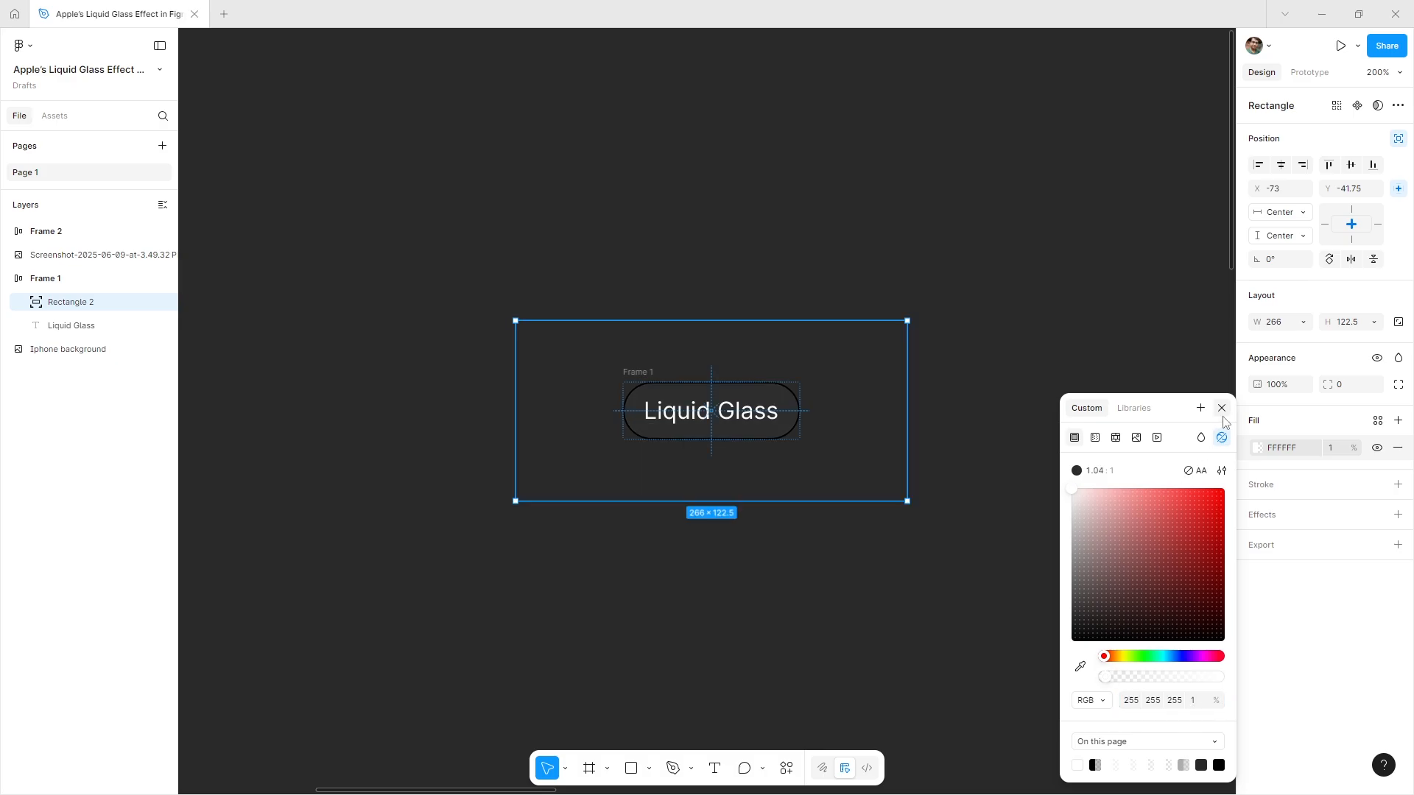
pyautogui.click(1220, 410)
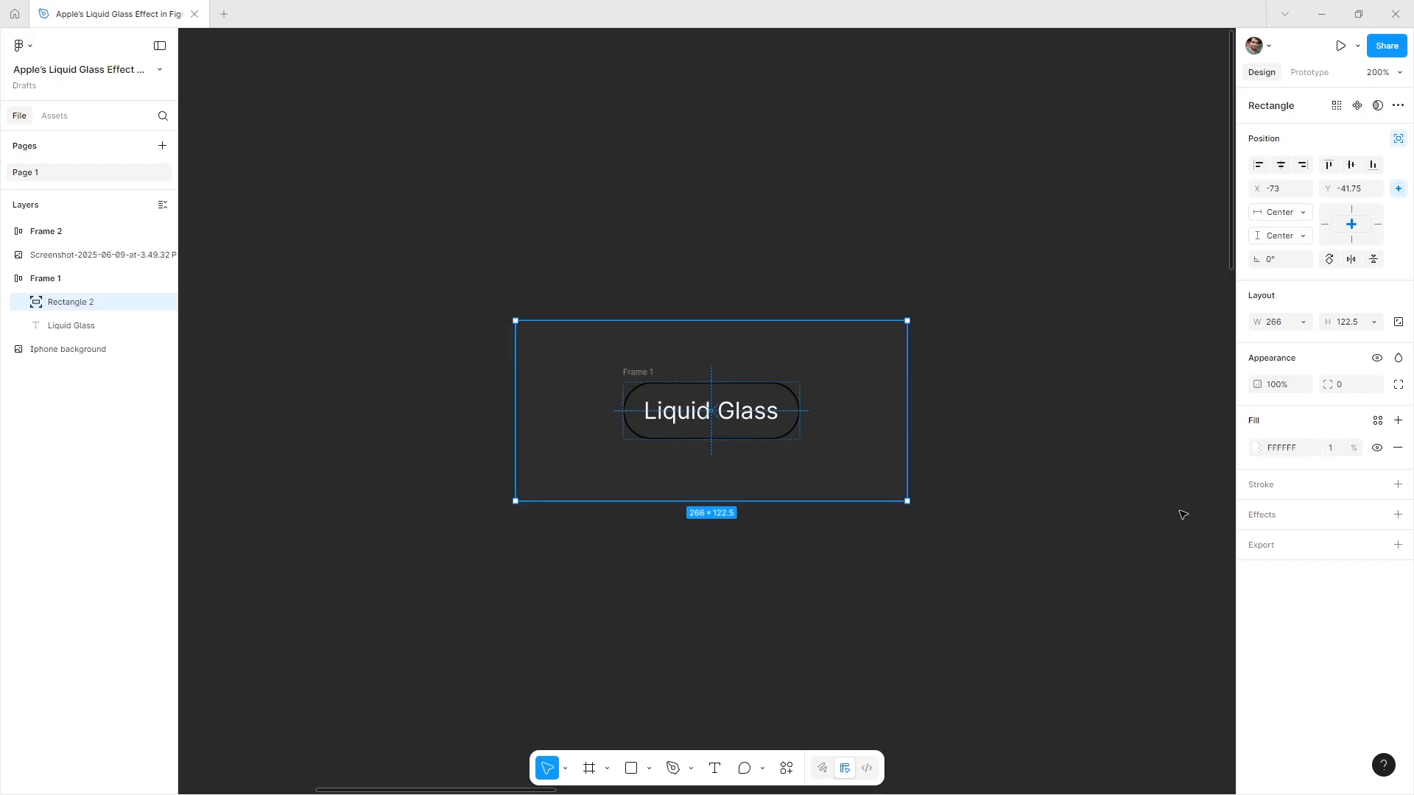
# - Add a uniform background blur effect of 6 to the rectangle
pyautogui.click(1255, 517)
pyautogui.click(1109, 546)
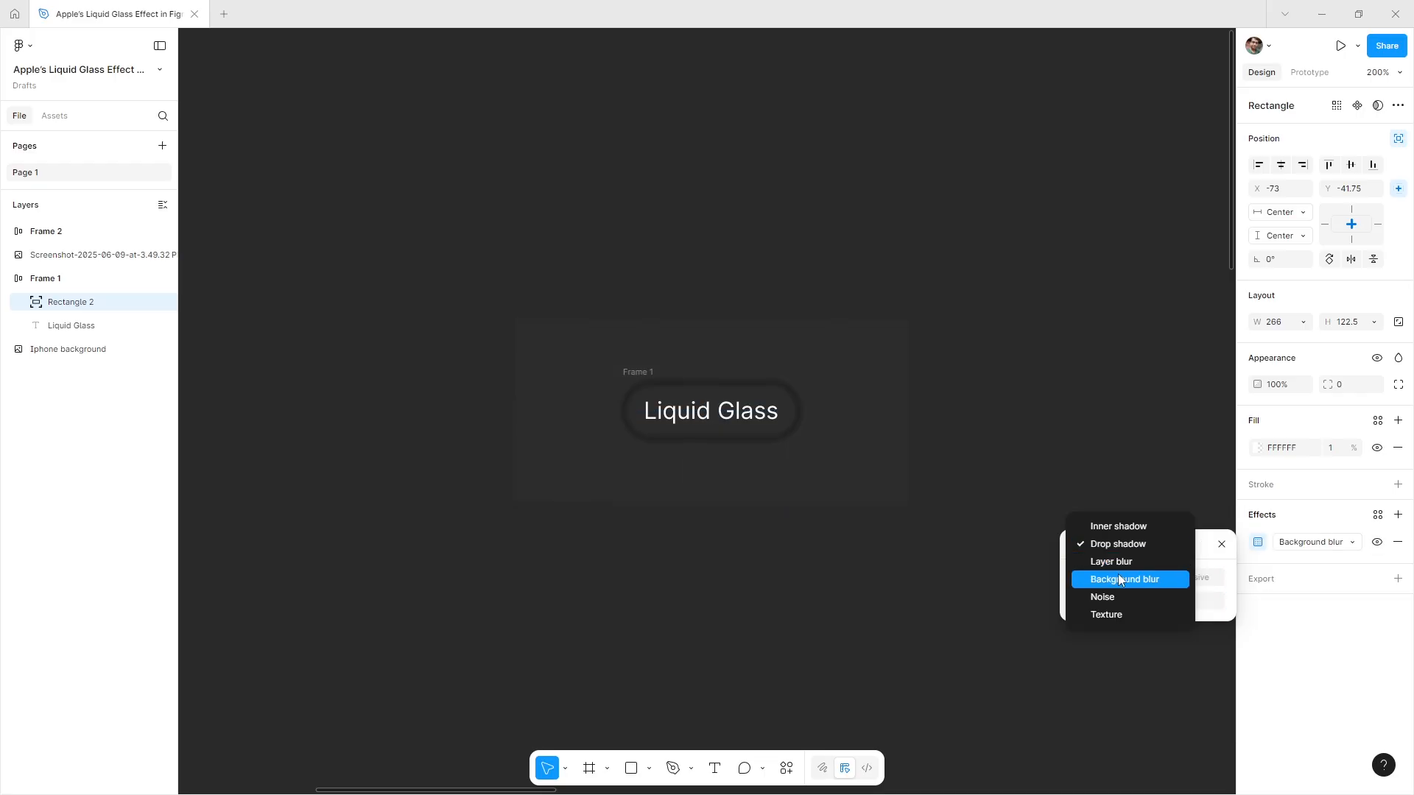
pyautogui.click(1119, 580)
pyautogui.click(1153, 601)
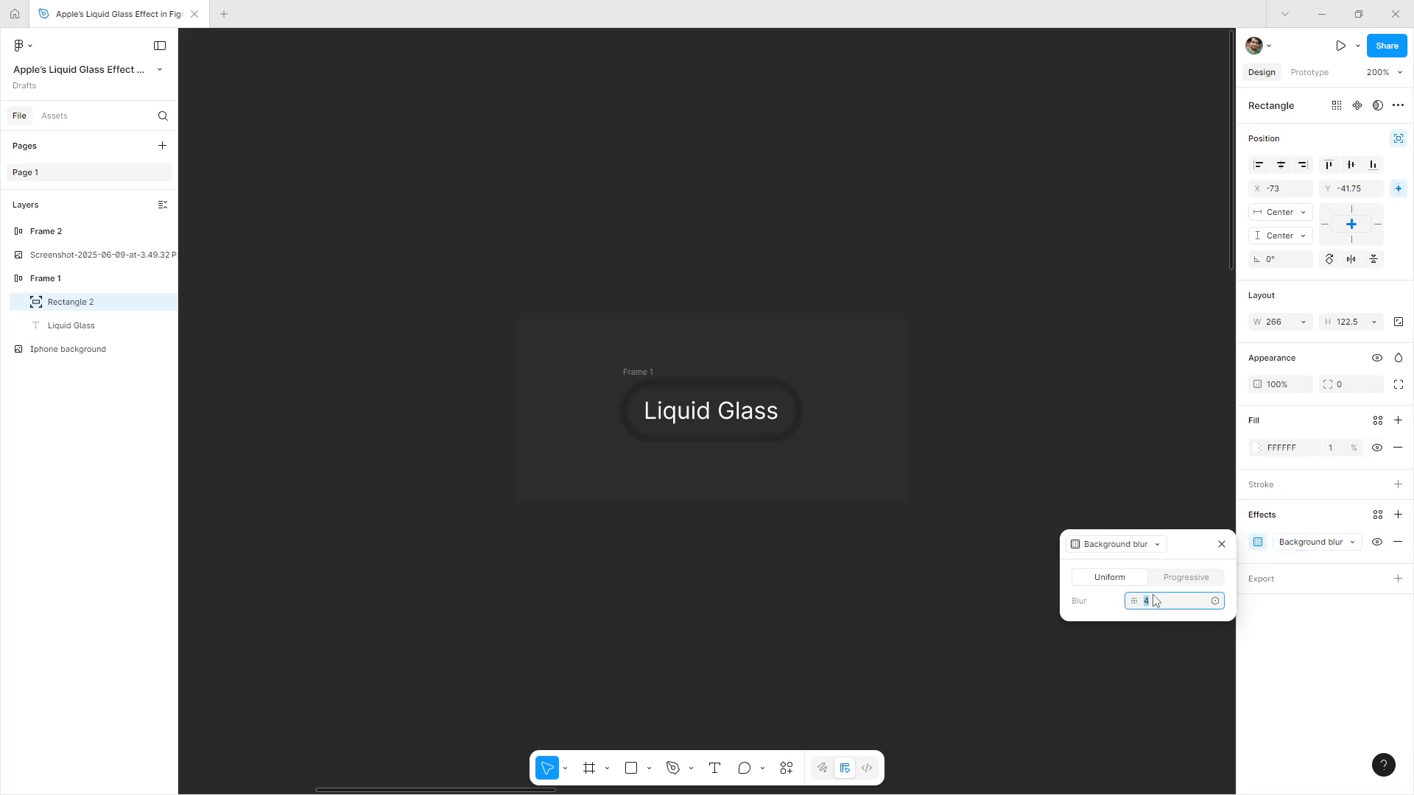
pyautogui.write('6')
pyautogui.press('Return')
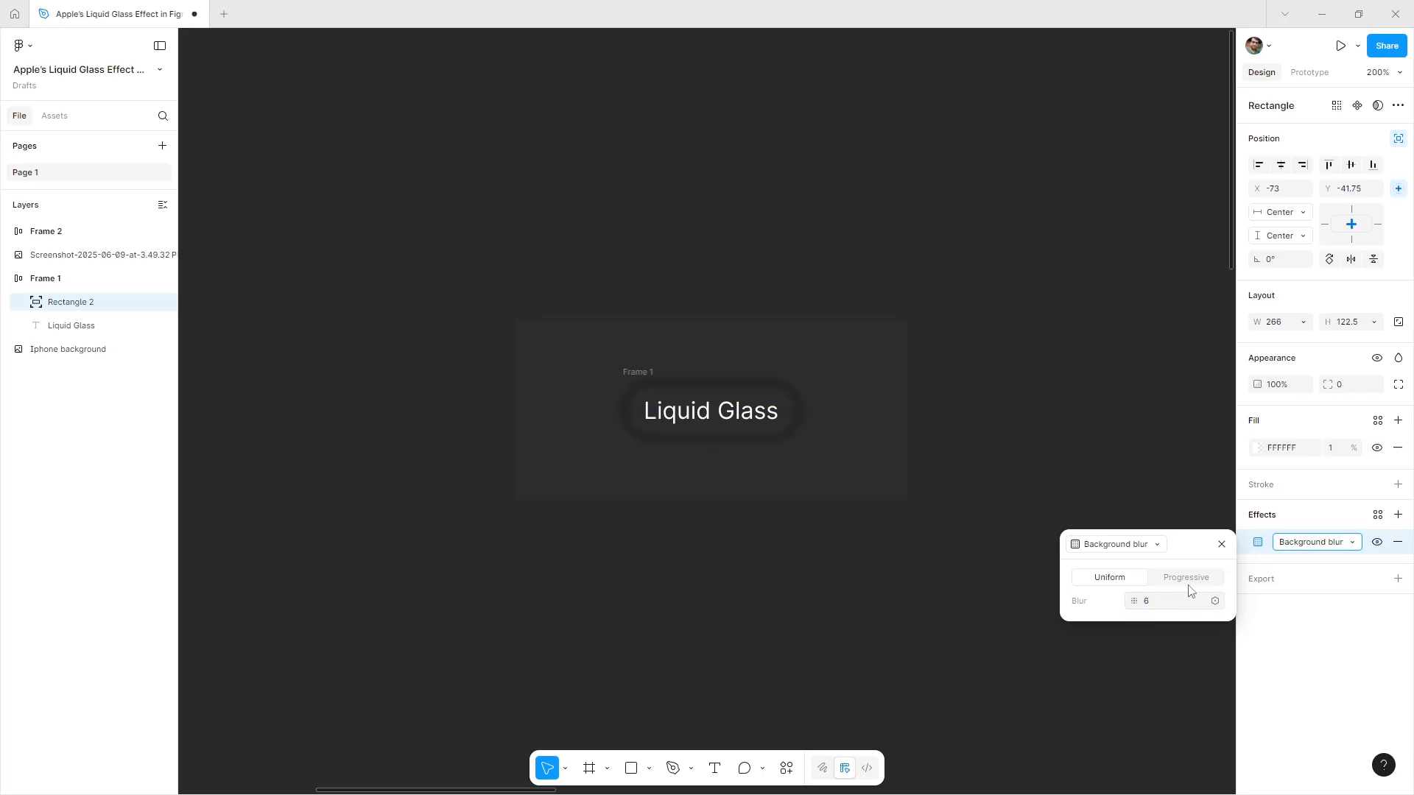
# - Add a texture effect to the rectangle with size 92 and radius 40
pyautogui.click(1397, 514)
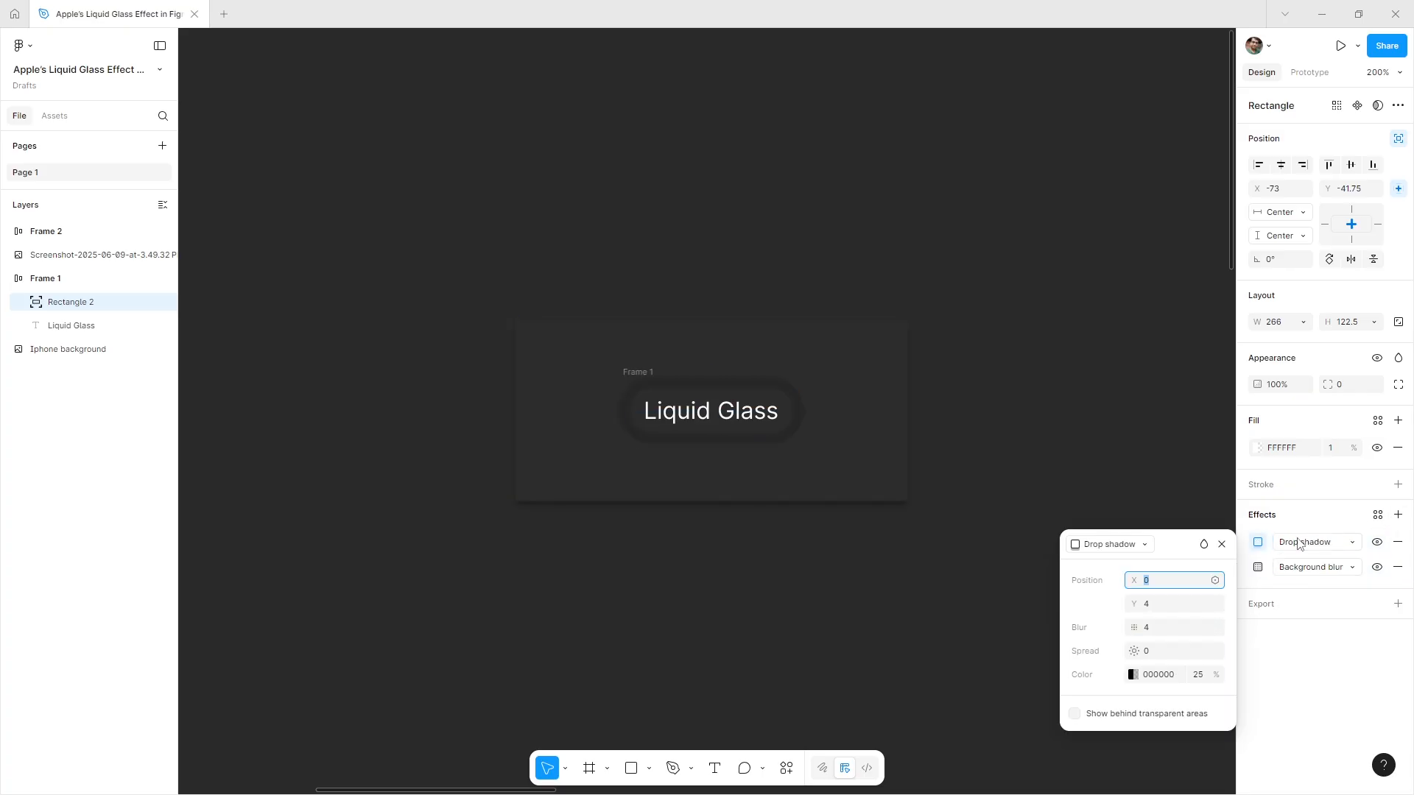
pyautogui.click(1131, 546)
pyautogui.click(1106, 614)
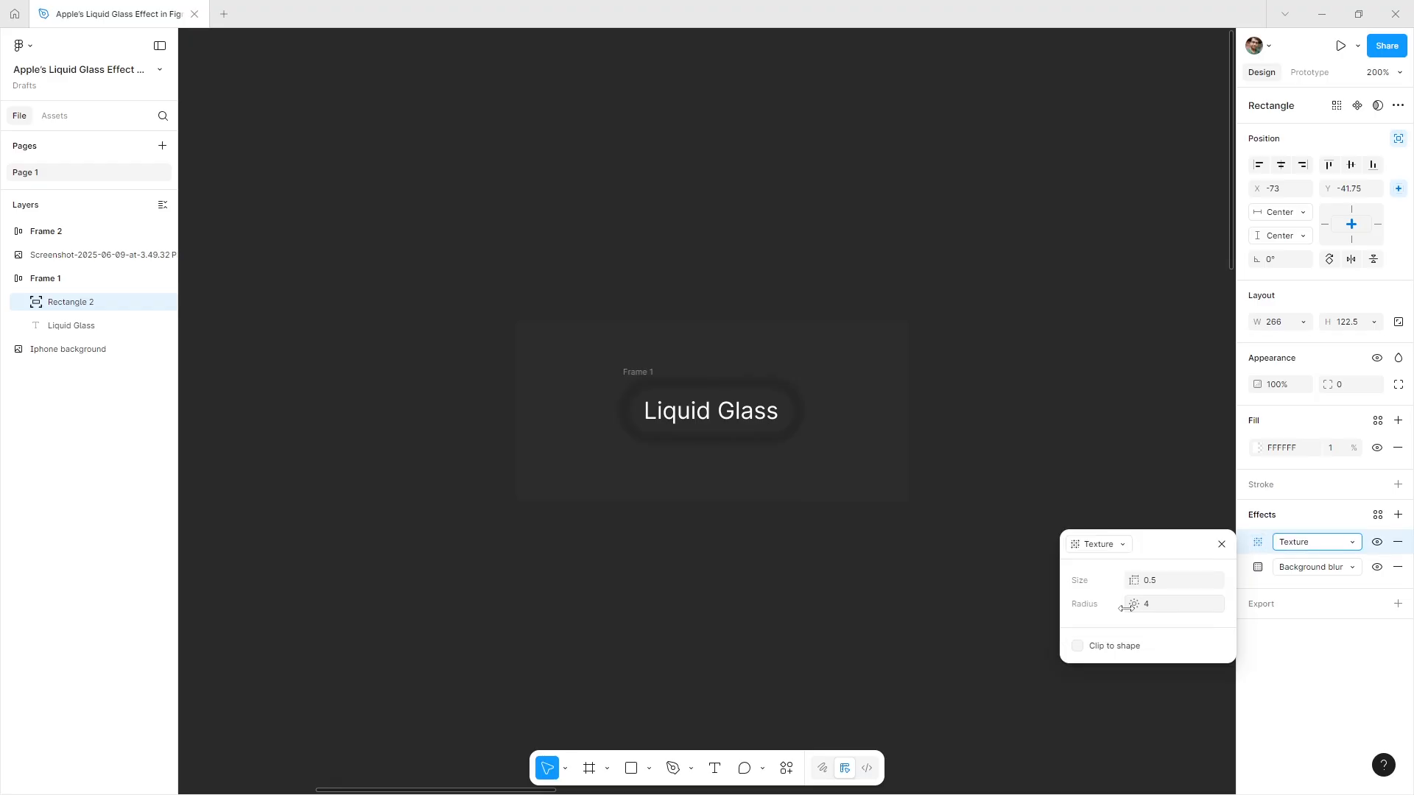
pyautogui.click(1164, 587)
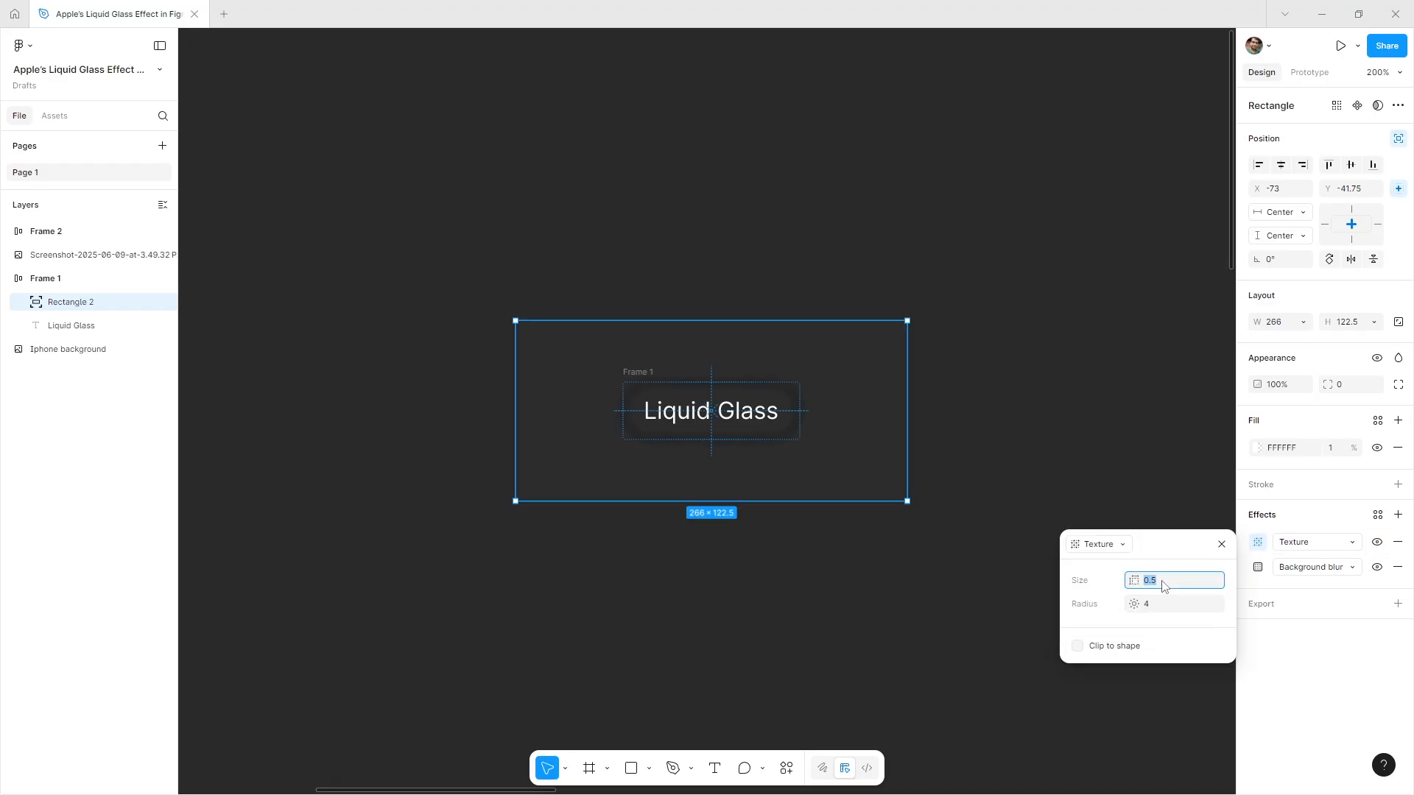
pyautogui.write('92')
pyautogui.click(1163, 611)
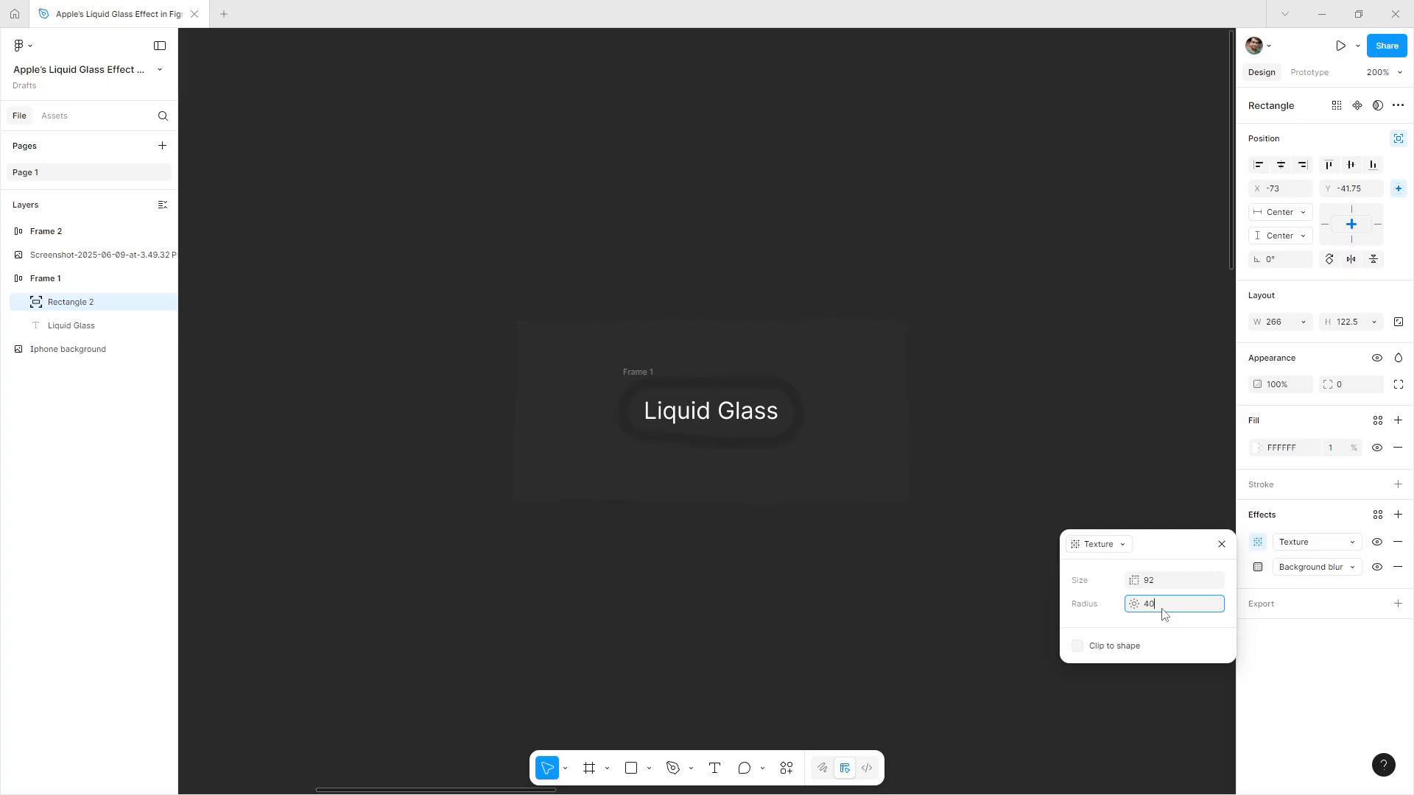
pyautogui.press('Return')
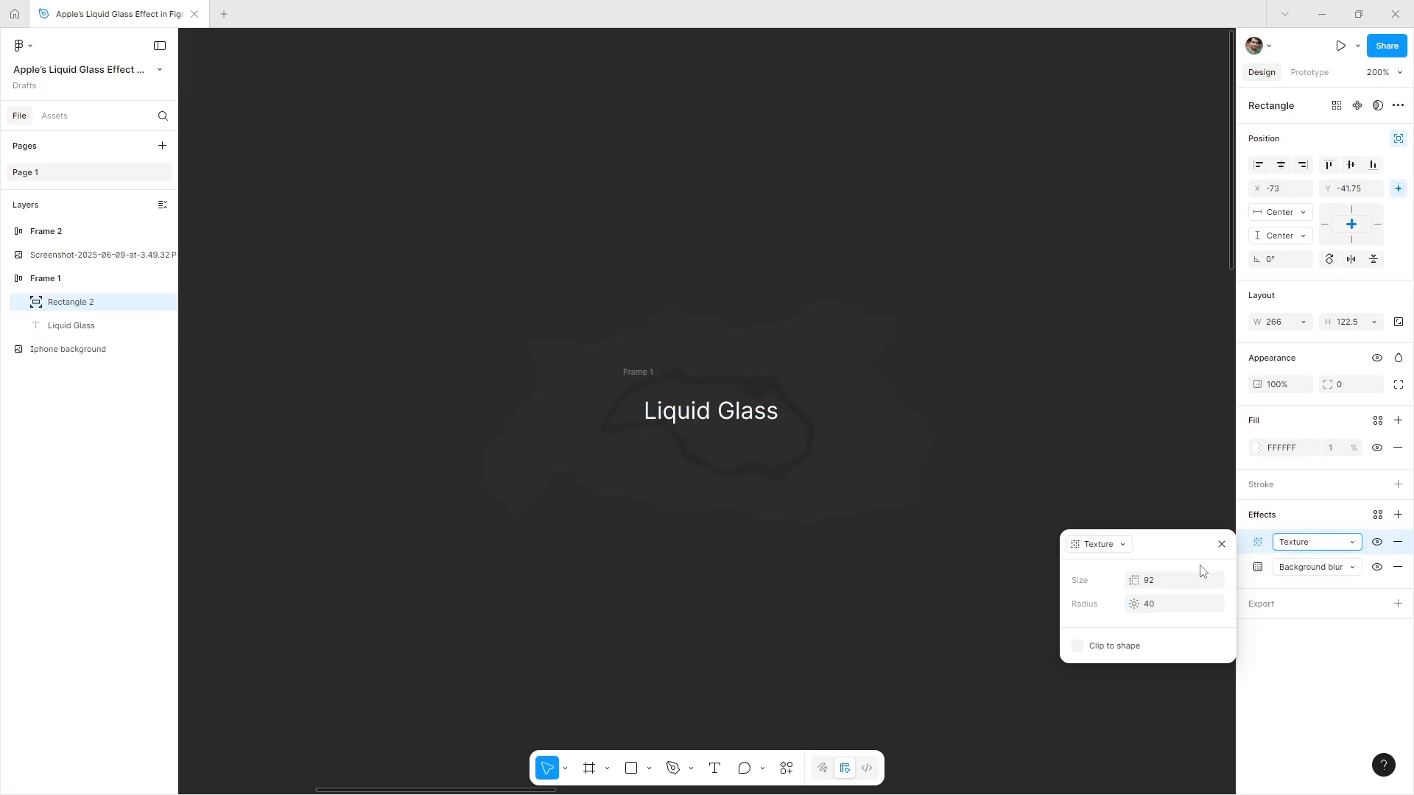
pyautogui.click(1220, 545)
pyautogui.click(1032, 577)
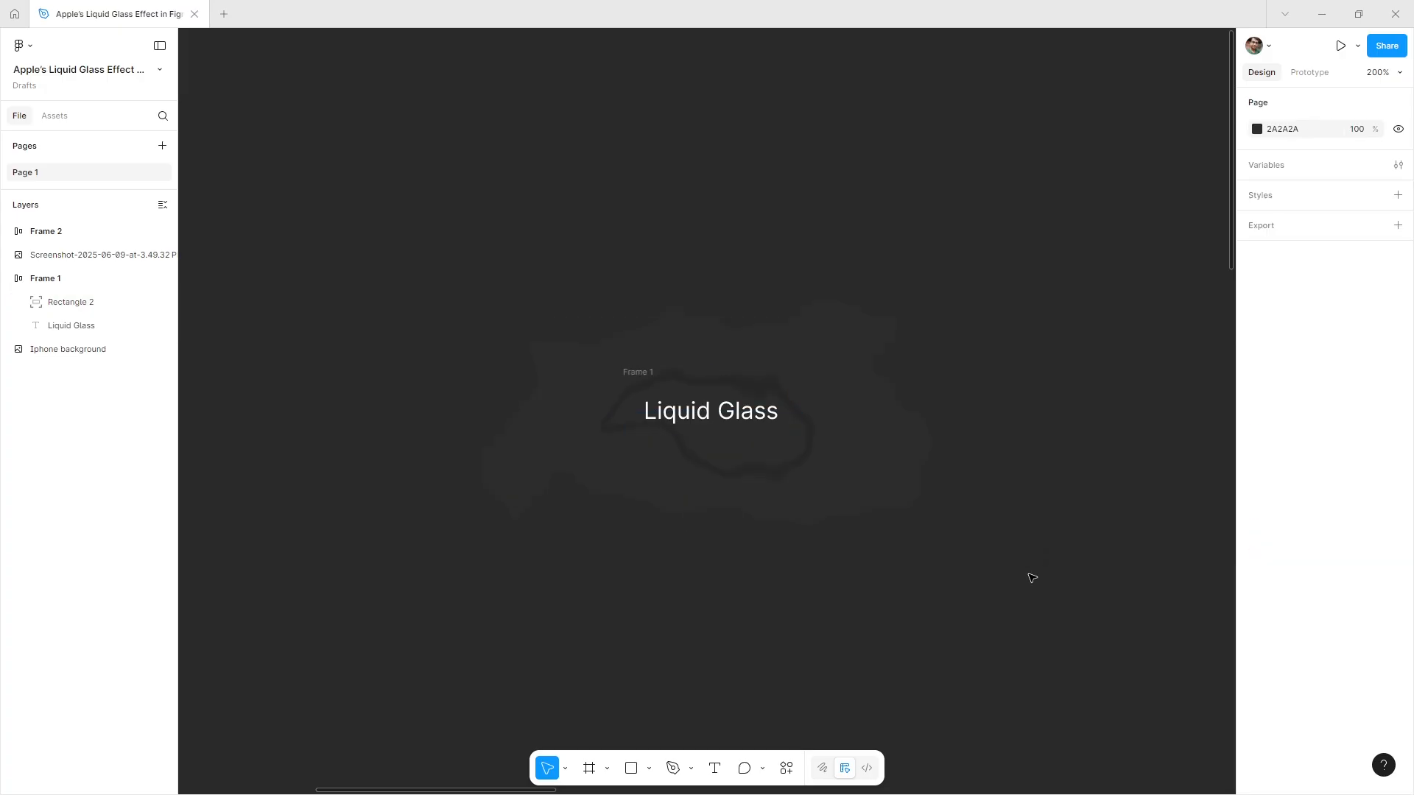
# - Enable content clipping on Frame 1 so the textured rectangle stays inside the pill shape
pyautogui.click(632, 378)
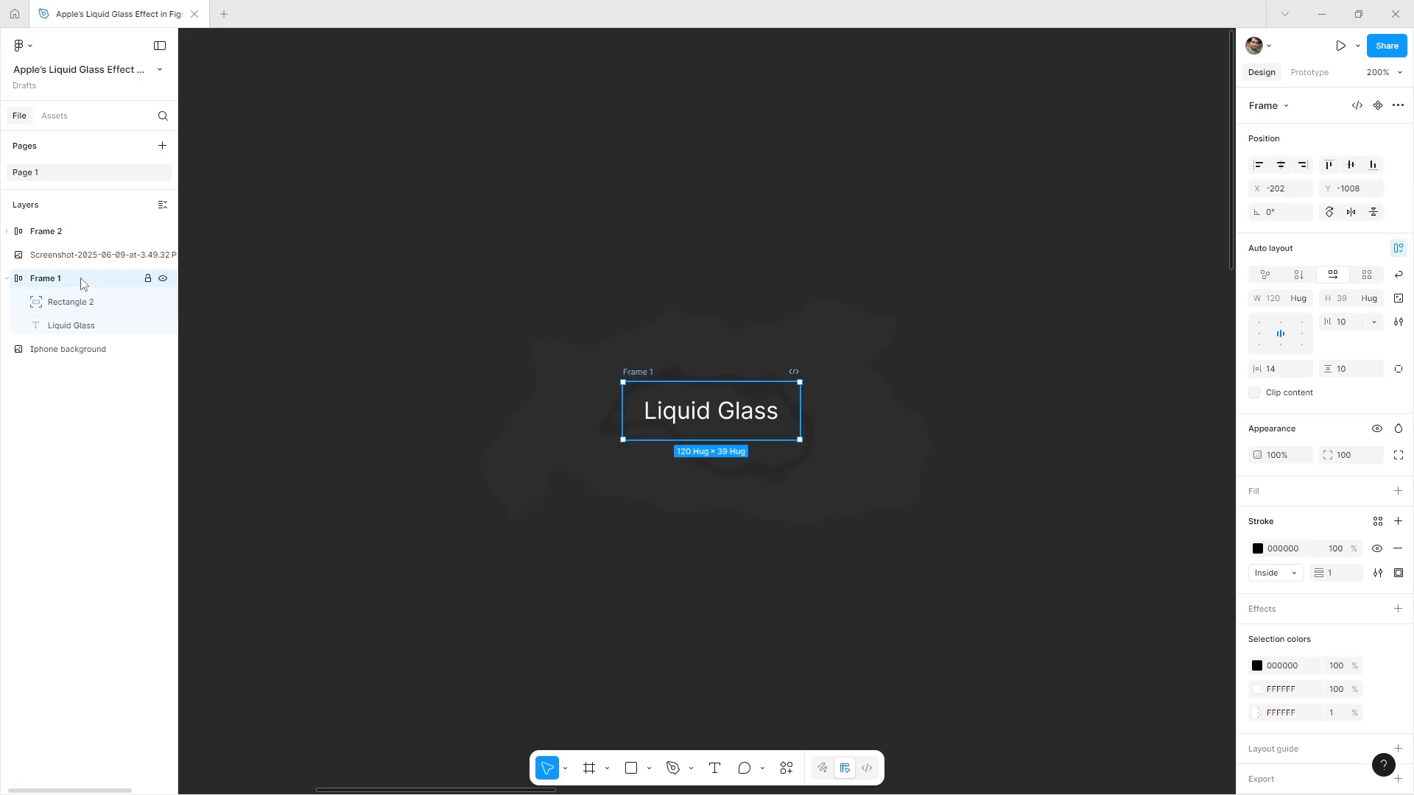
pyautogui.click(1253, 395)
pyautogui.click(1031, 452)
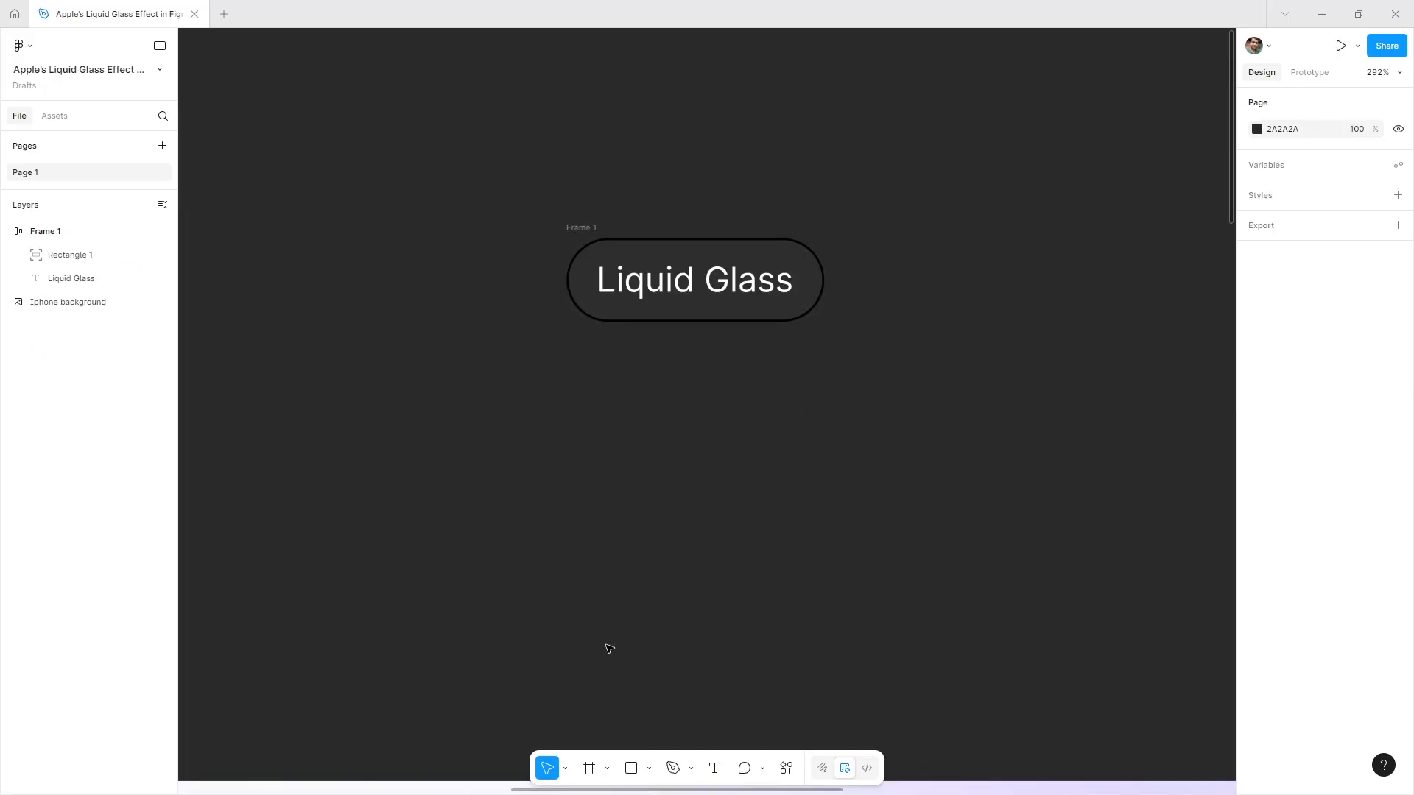
# - Move the Liquid Glass frame onto the Iphone background image, over the white curved lines at about X 118, Y 162
pyautogui.scroll(-8, 600, 552)
pyautogui.scroll(-3, 651, 405)
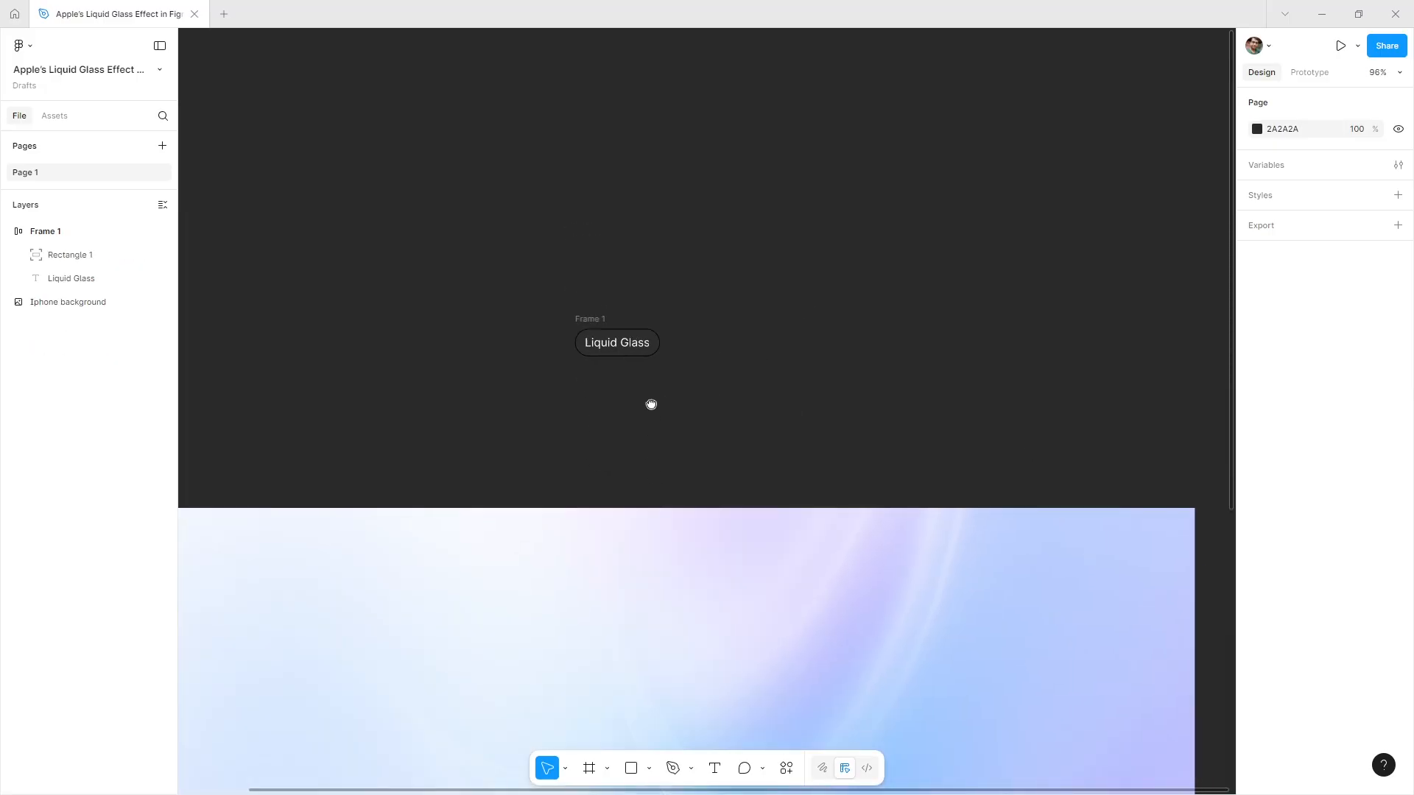
pyautogui.scroll(-3, 651, 404)
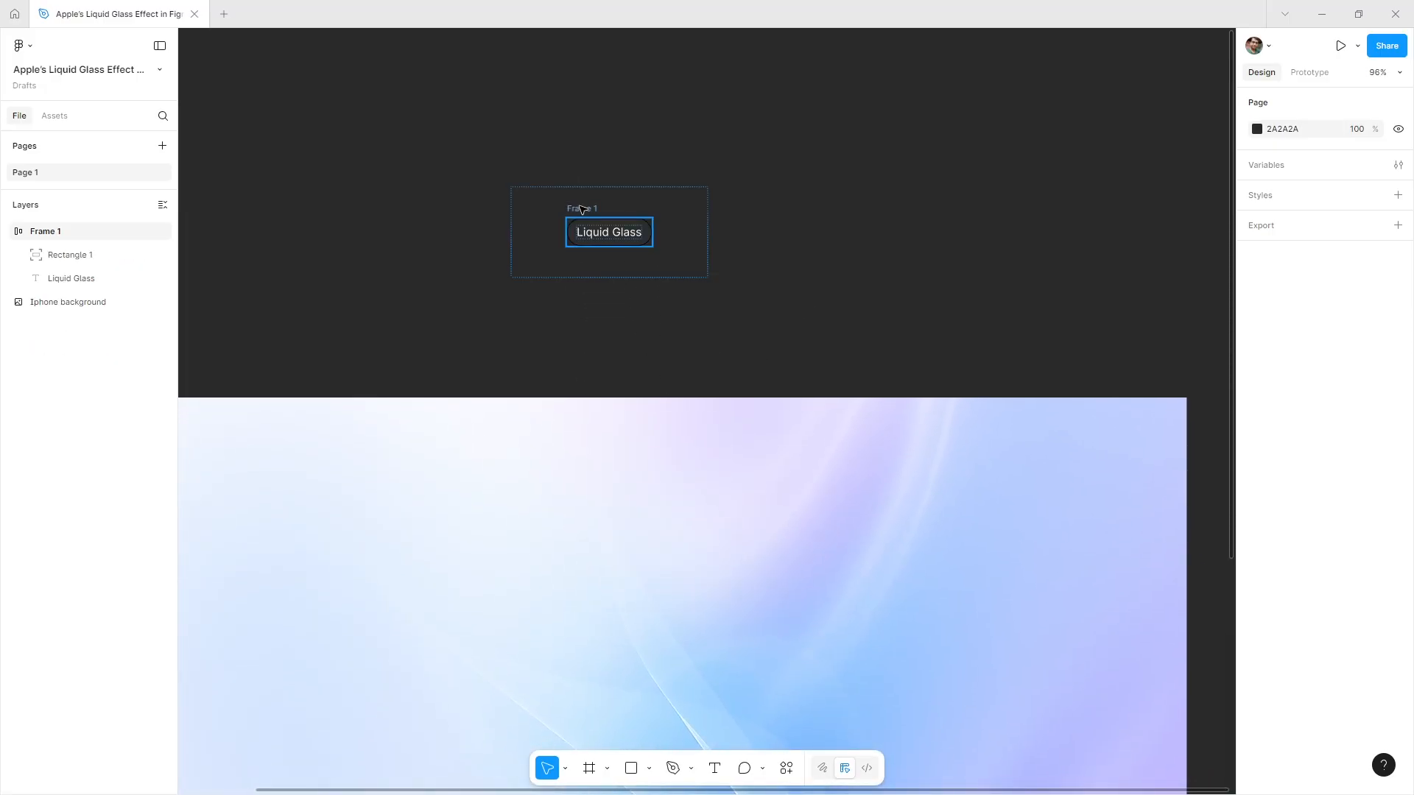
pyautogui.moveTo(581, 209); pyautogui.dragTo(729, 720)
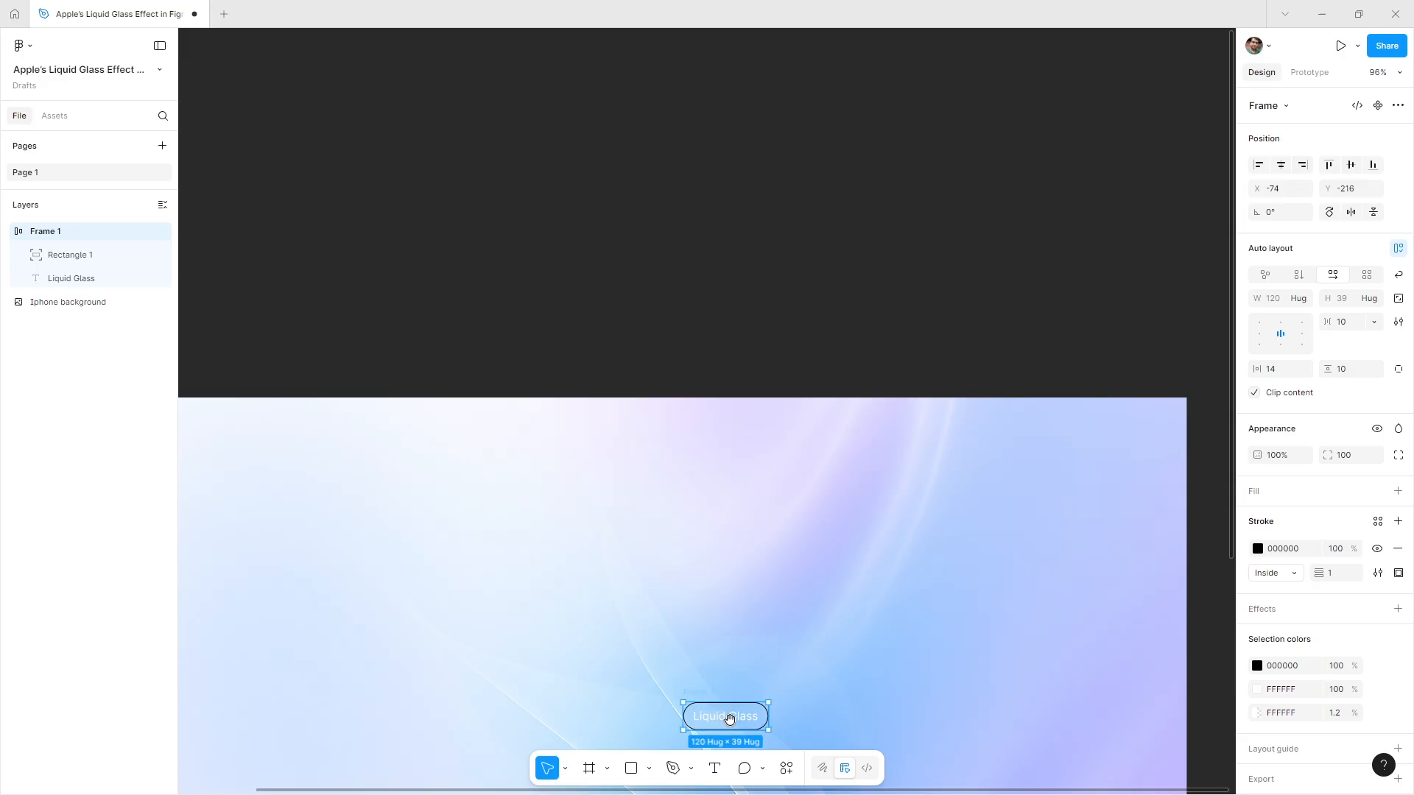
pyautogui.scroll(-8, 729, 719)
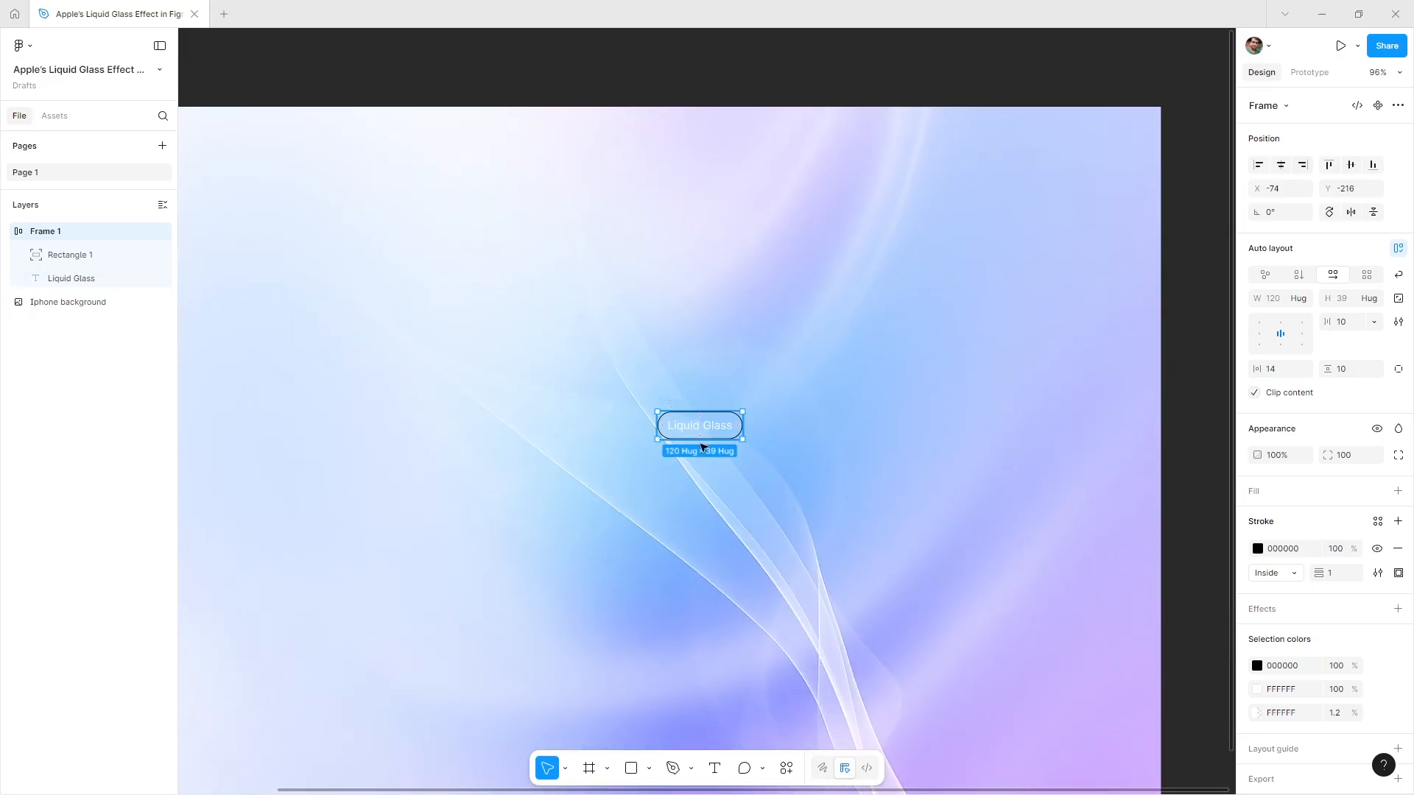
pyautogui.moveTo(703, 431)
pyautogui.mouseDown()
pyautogui.moveTo(840, 697)
pyautogui.moveTo(741, 448)
pyautogui.mouseUp()
pyautogui.press('z')
pyautogui.click(732, 448)
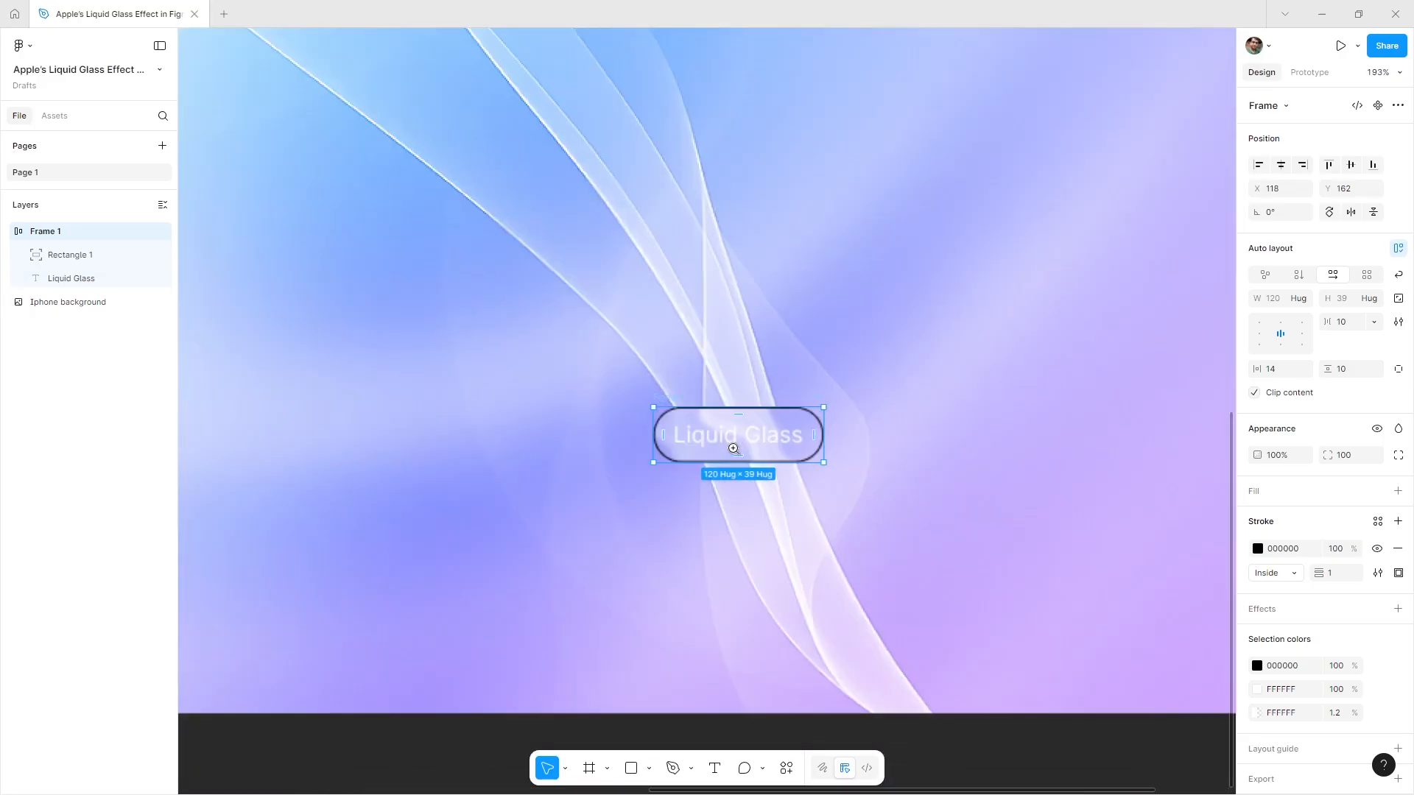
# - Move the Liquid Glass frame to X 101, Y 147 on the background image and remove its black stroke
pyautogui.click(732, 449)
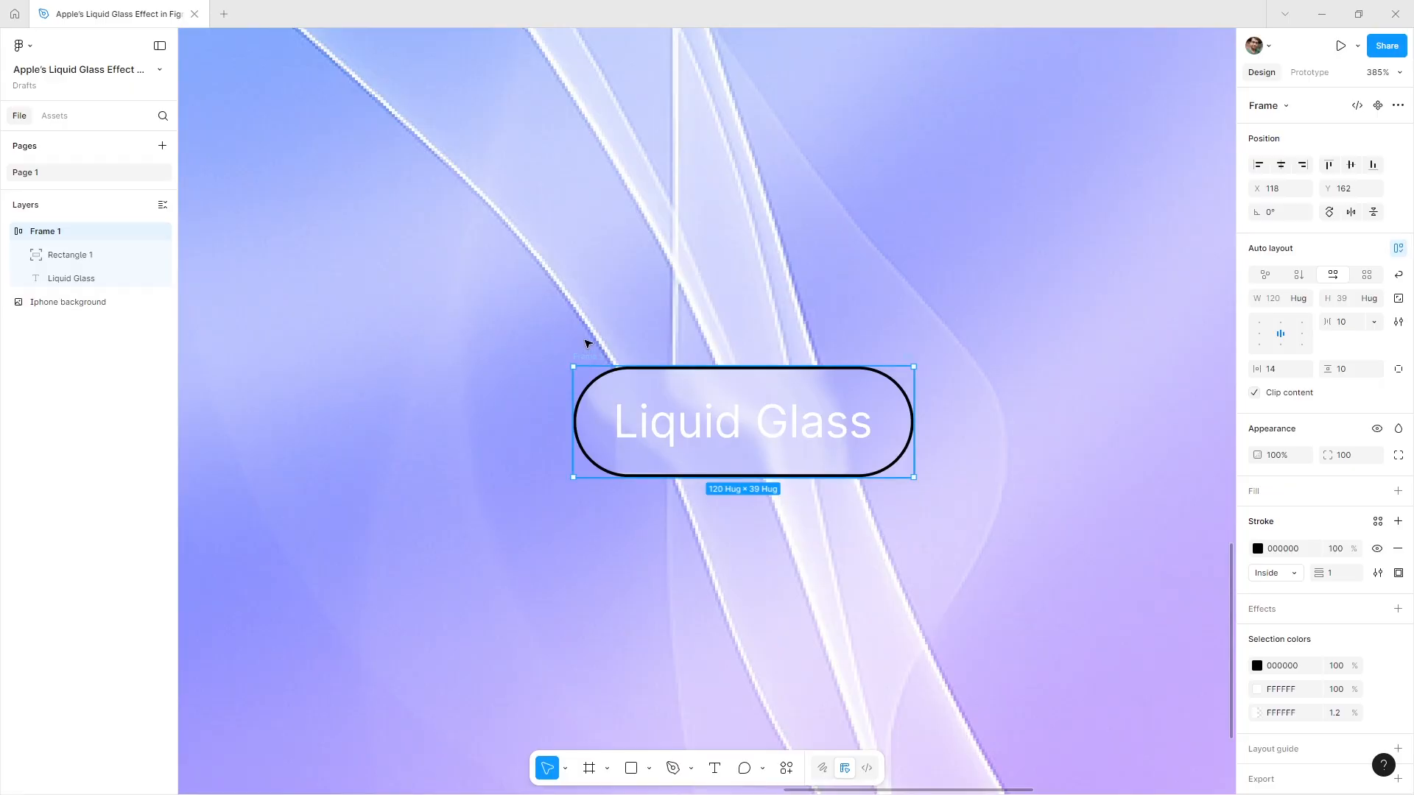
pyautogui.moveTo(587, 343); pyautogui.dragTo(544, 309)
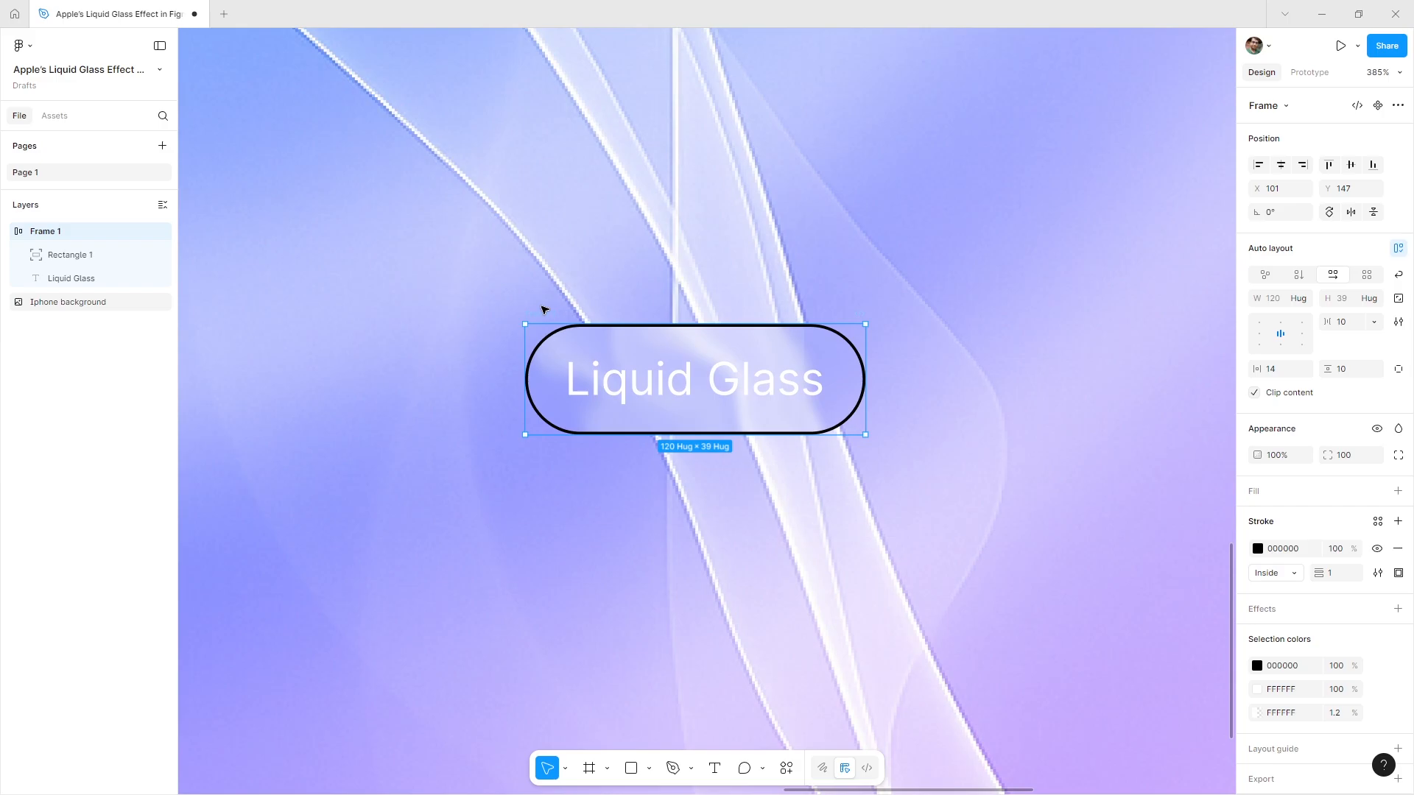
pyautogui.click(453, 770)
pyautogui.click(533, 313)
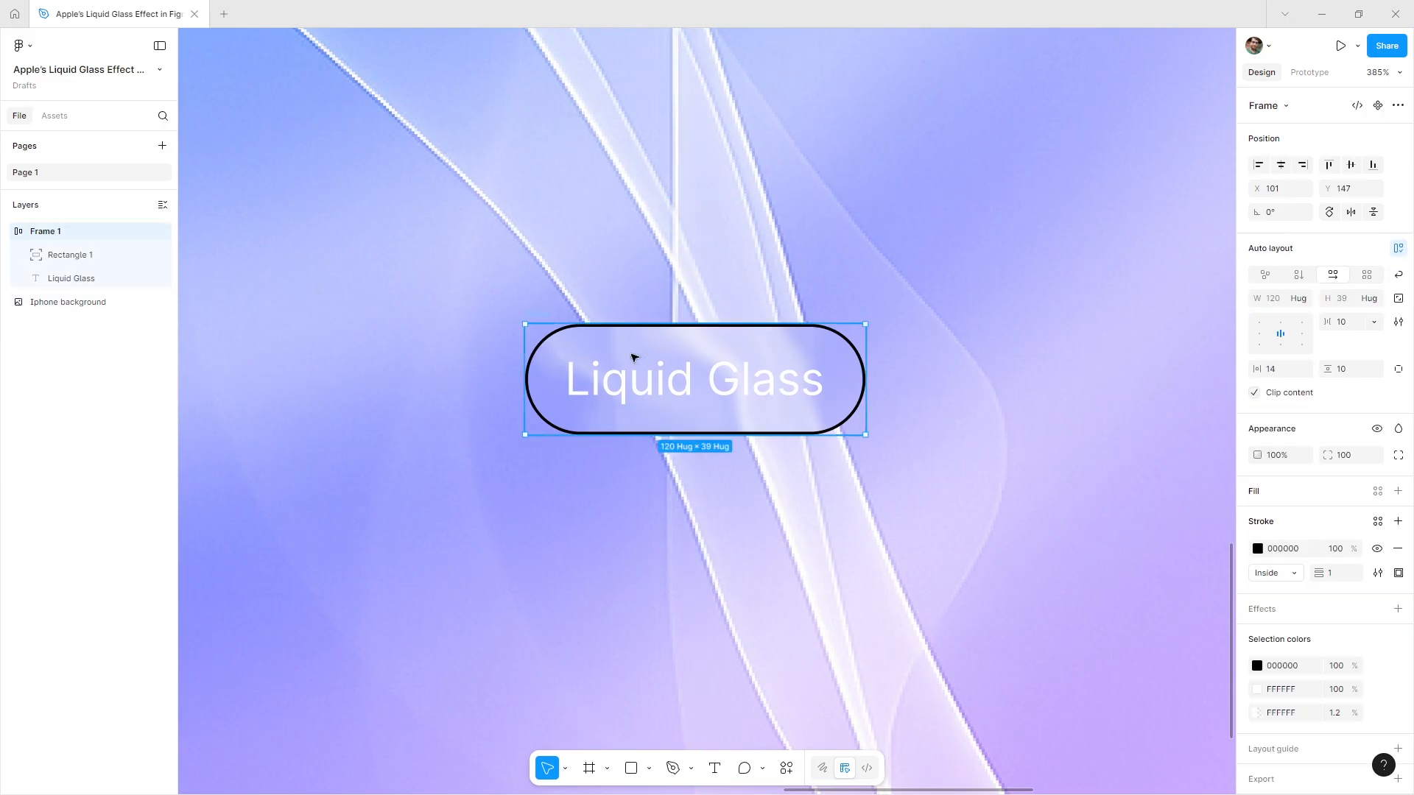
pyautogui.click(1398, 549)
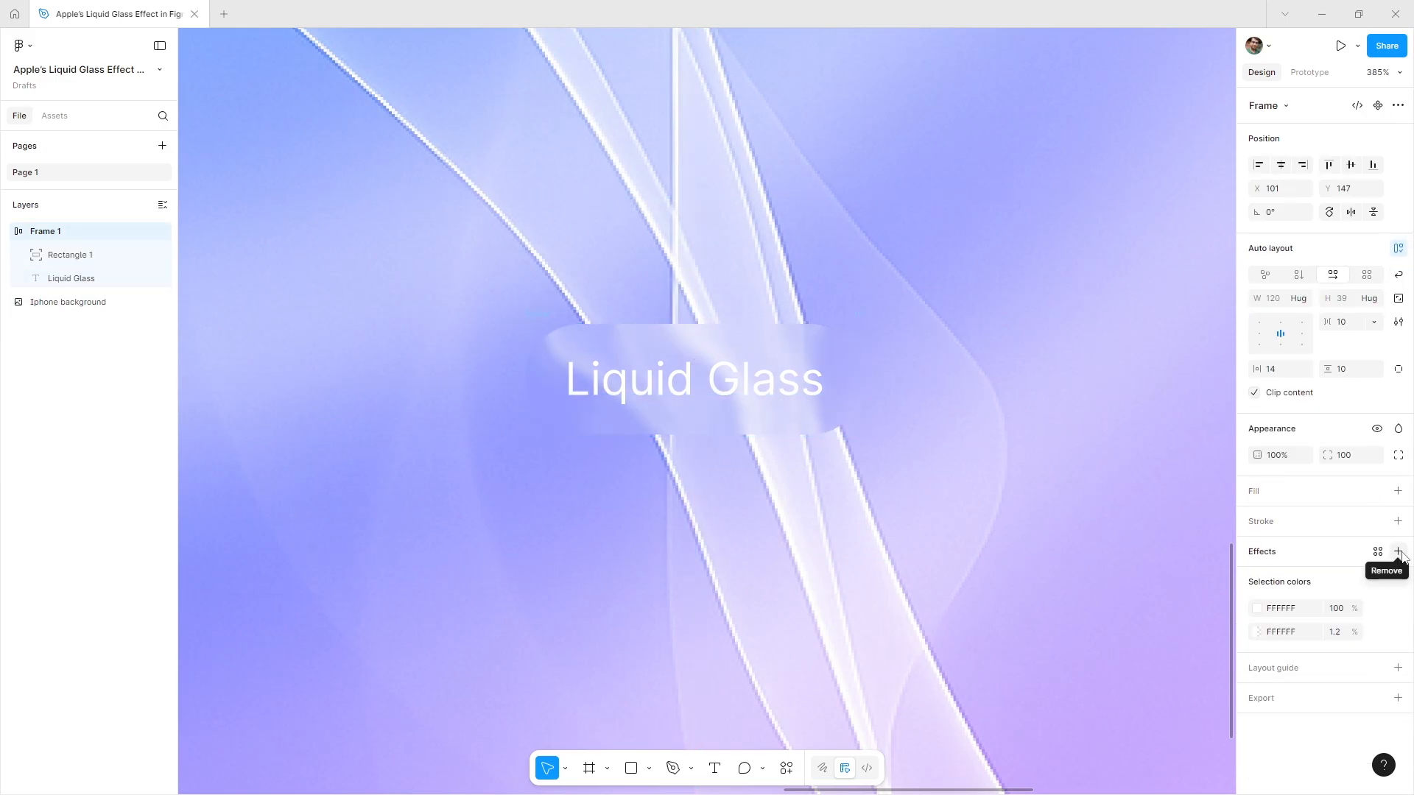
# - Add an inner shadow effect to Frame 1 with its position set to X 1, Y 1
pyautogui.click(1260, 556)
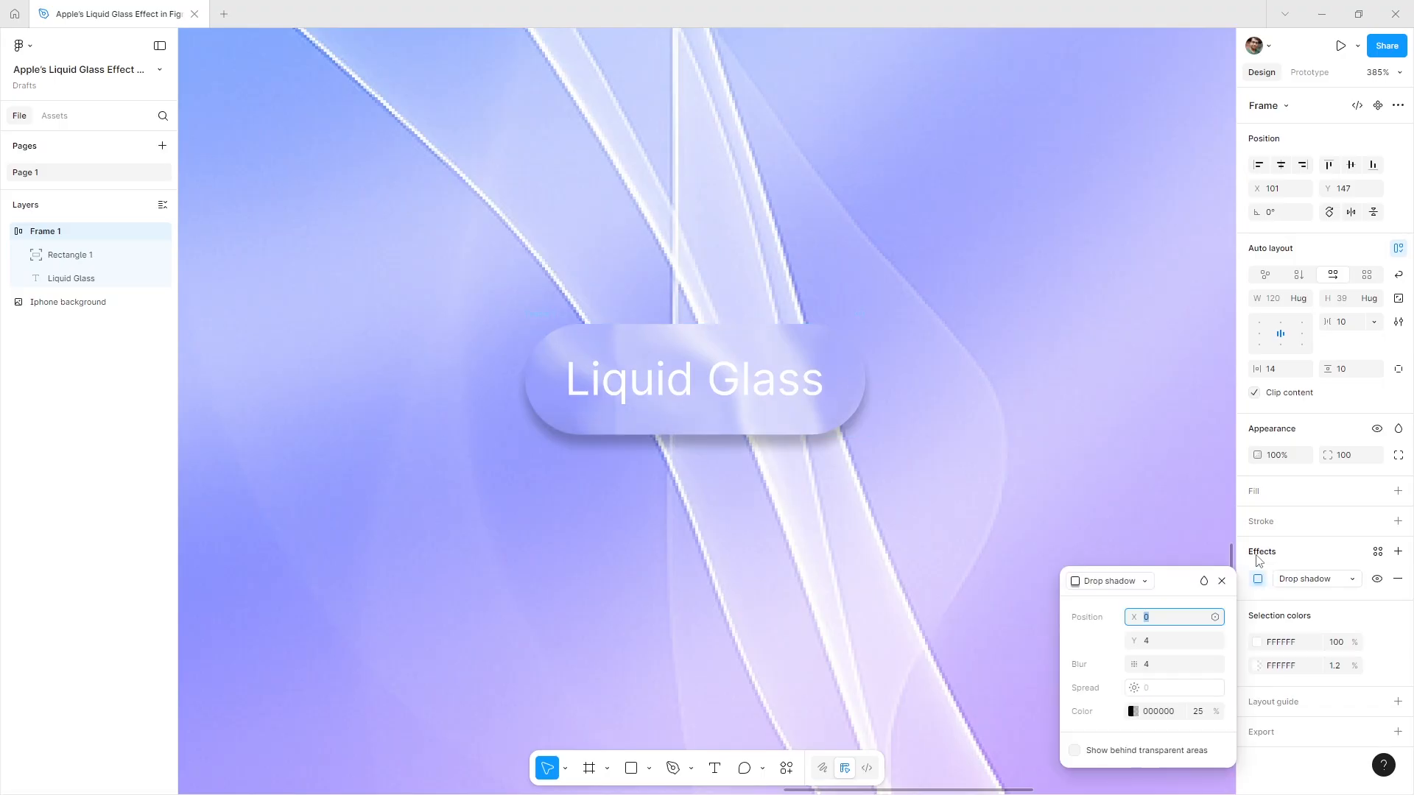
pyautogui.click(1131, 582)
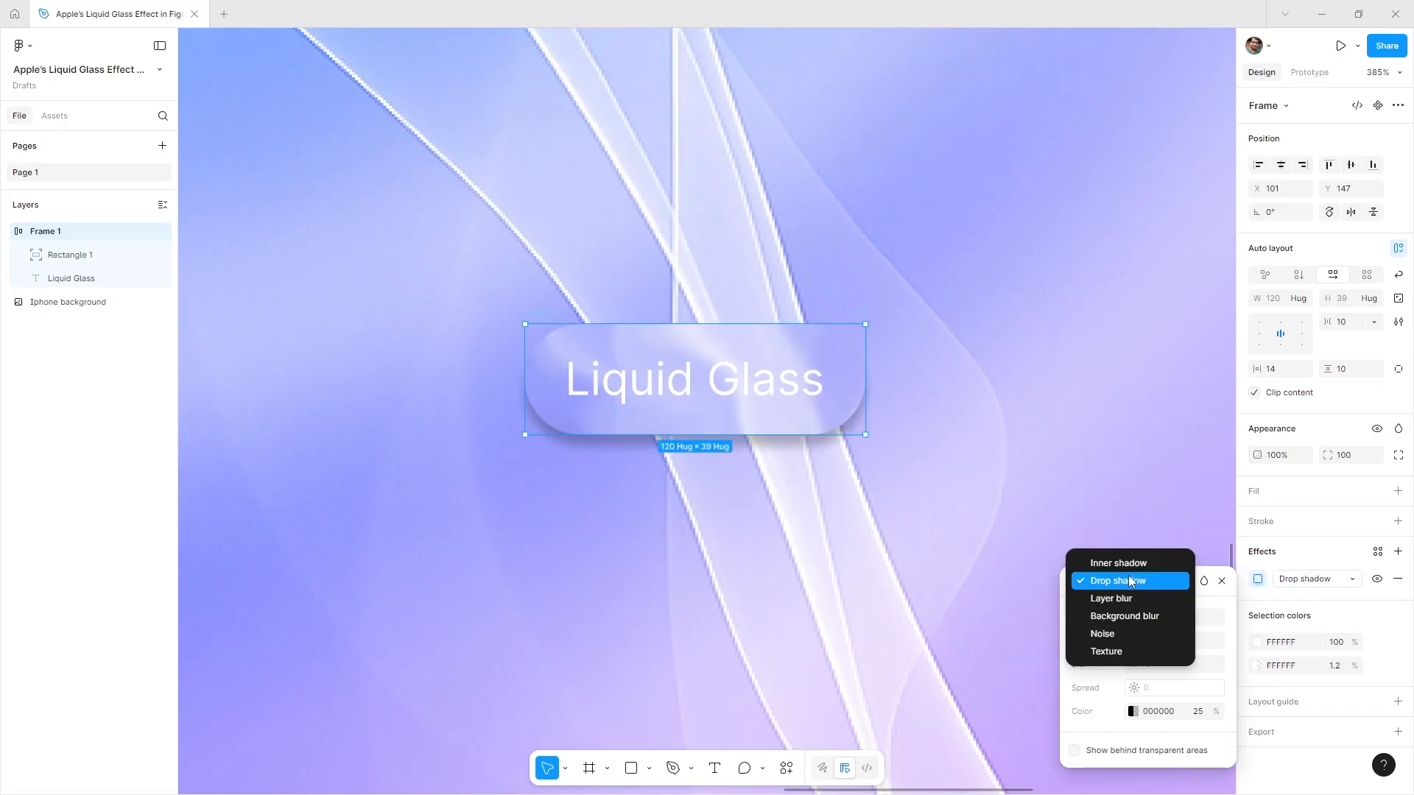
pyautogui.click(1119, 563)
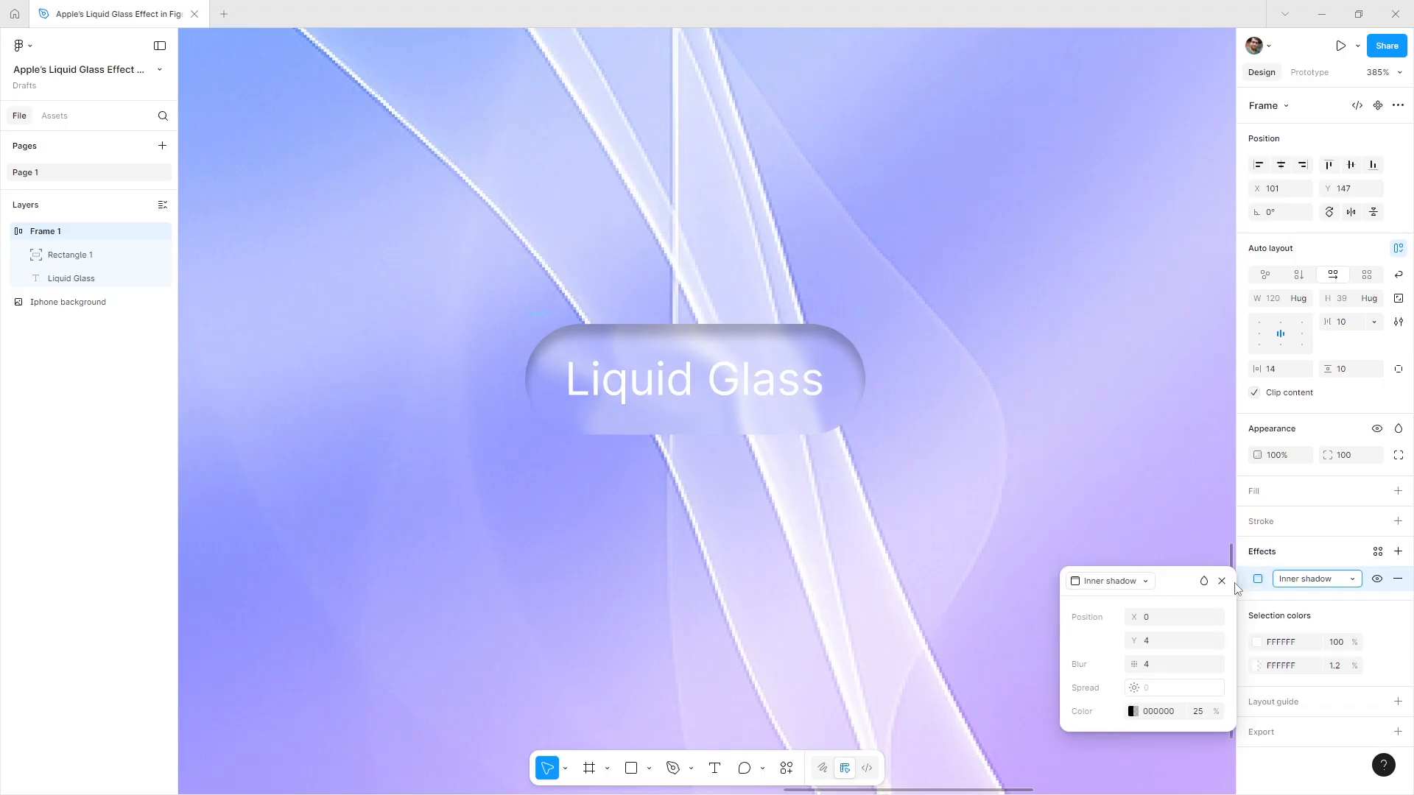
pyautogui.click(1173, 622)
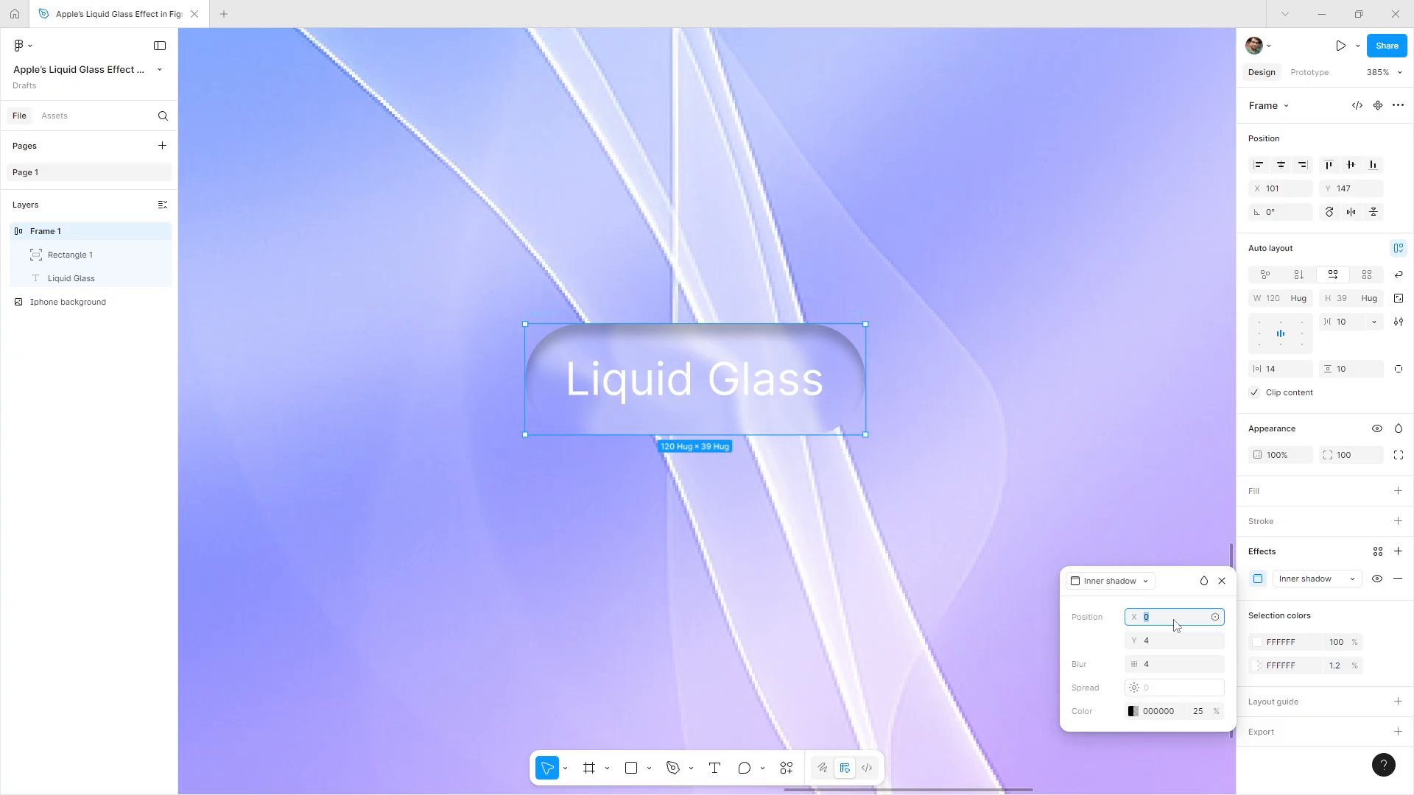
pyautogui.press('Tab')
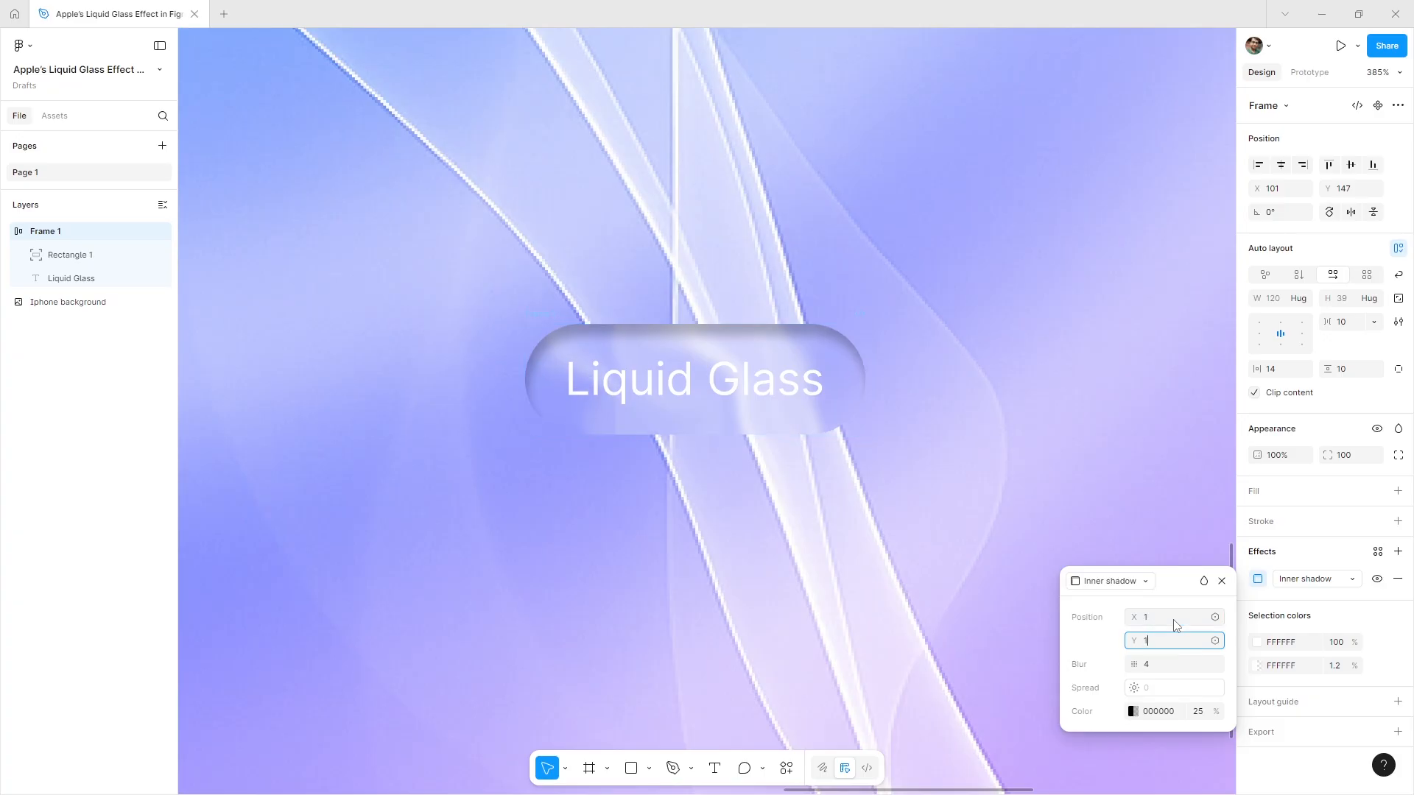
pyautogui.write('1')
pyautogui.press('Tab')
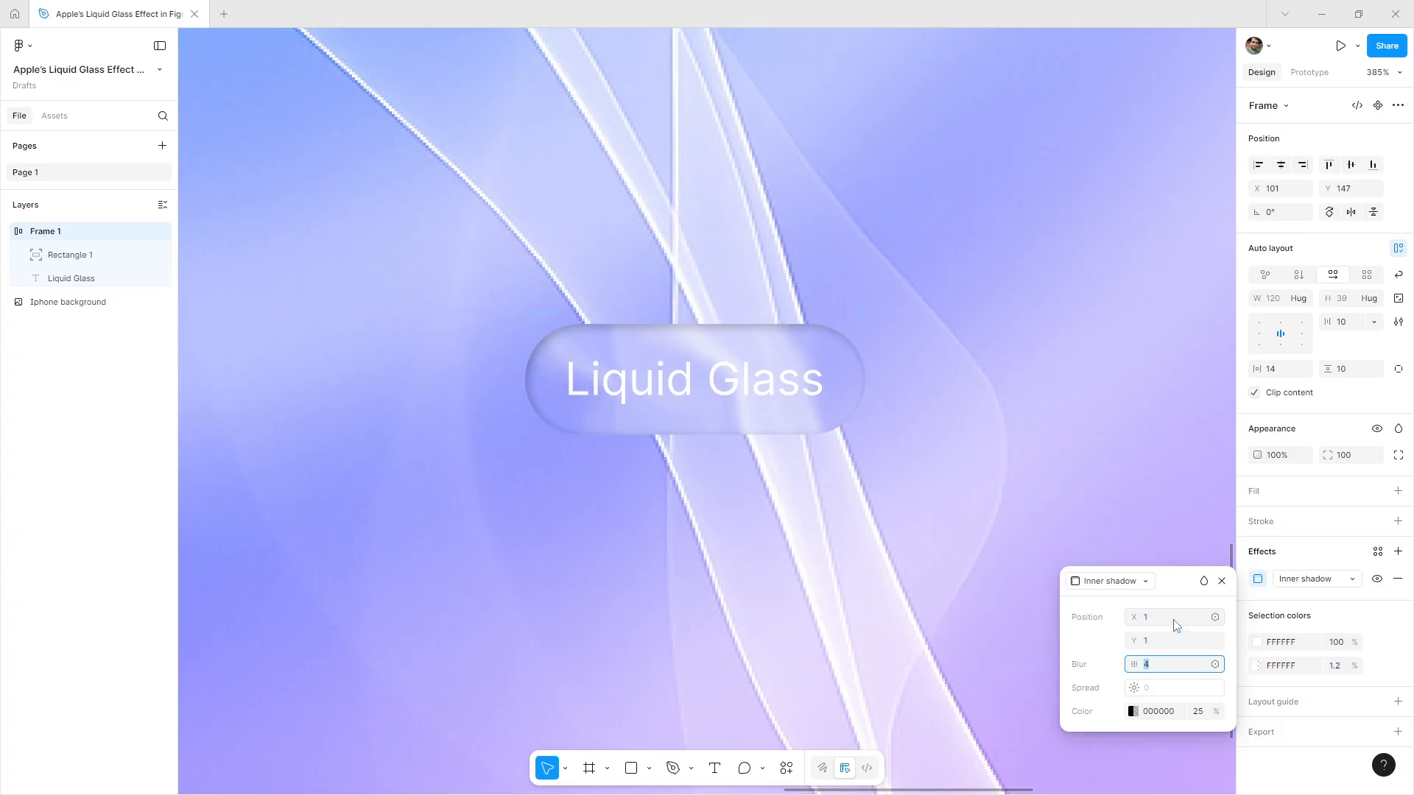
# - Colour the inner shadow white (FFFFFF) with an opacity of 64%
pyautogui.click(1133, 711)
pyautogui.moveTo(984, 598); pyautogui.dragTo(866, 458)
pyautogui.click(1198, 712)
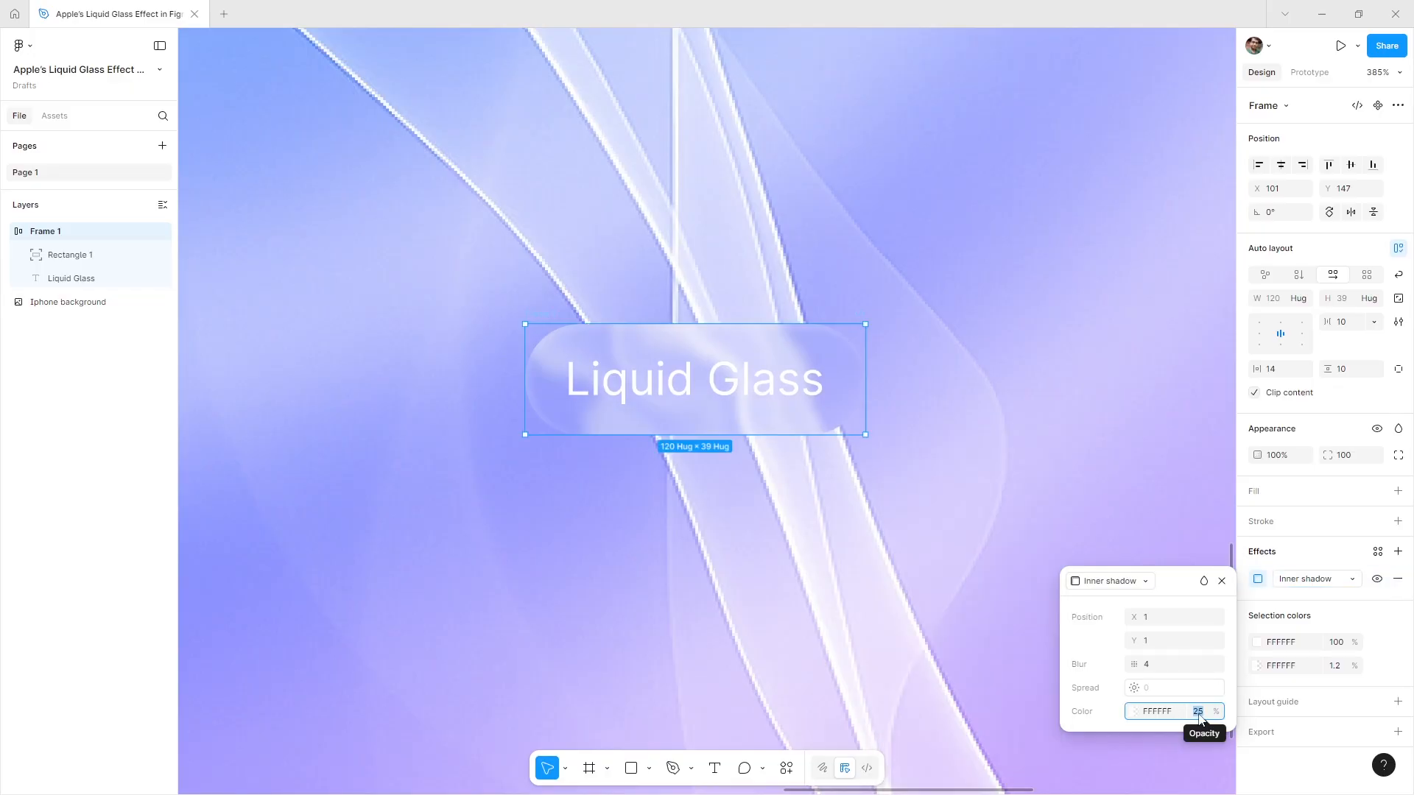
pyautogui.write('64')
pyautogui.press('Return')
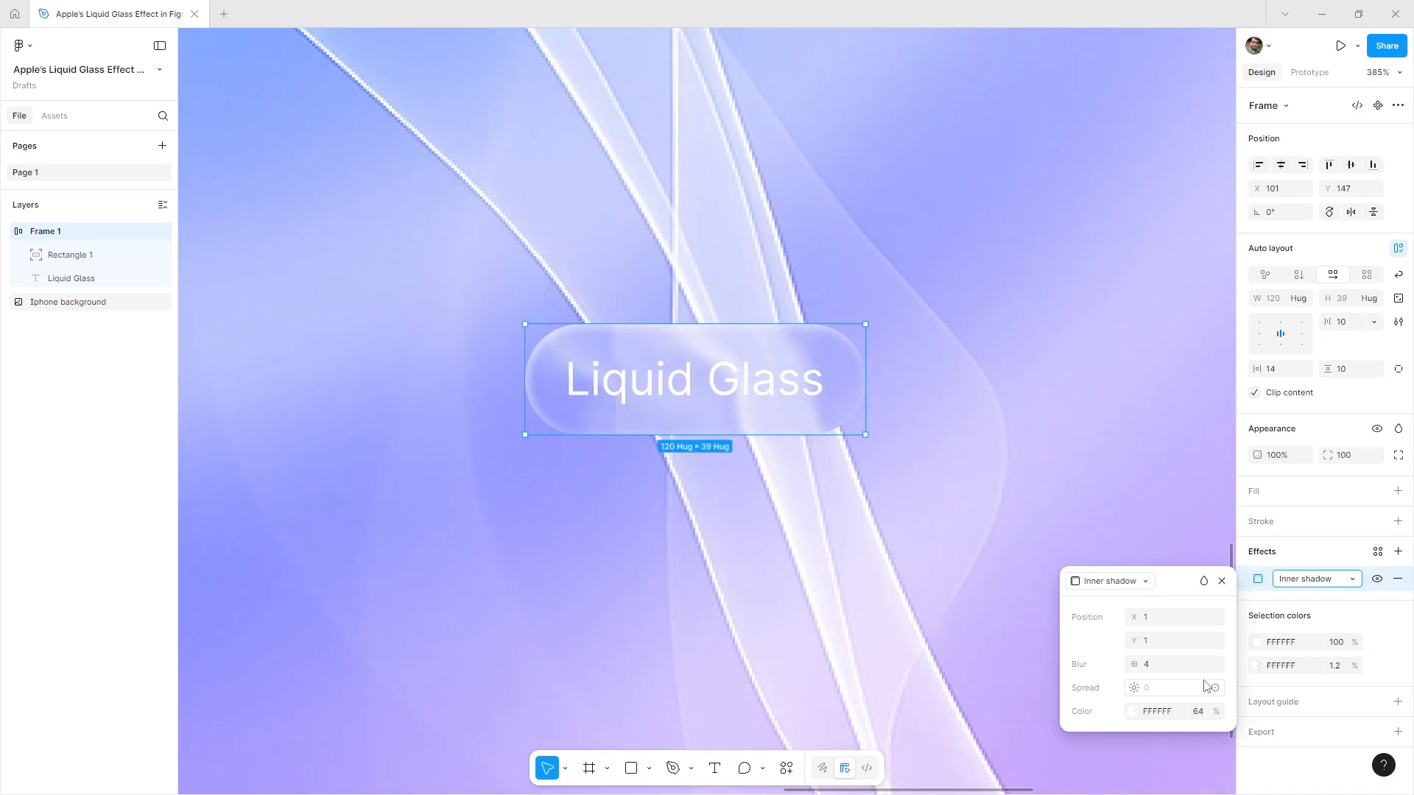
pyautogui.click(1222, 580)
# - Add a drop shadow effect to Frame 1 with its position set to X -1, Y -1
pyautogui.click(1397, 553)
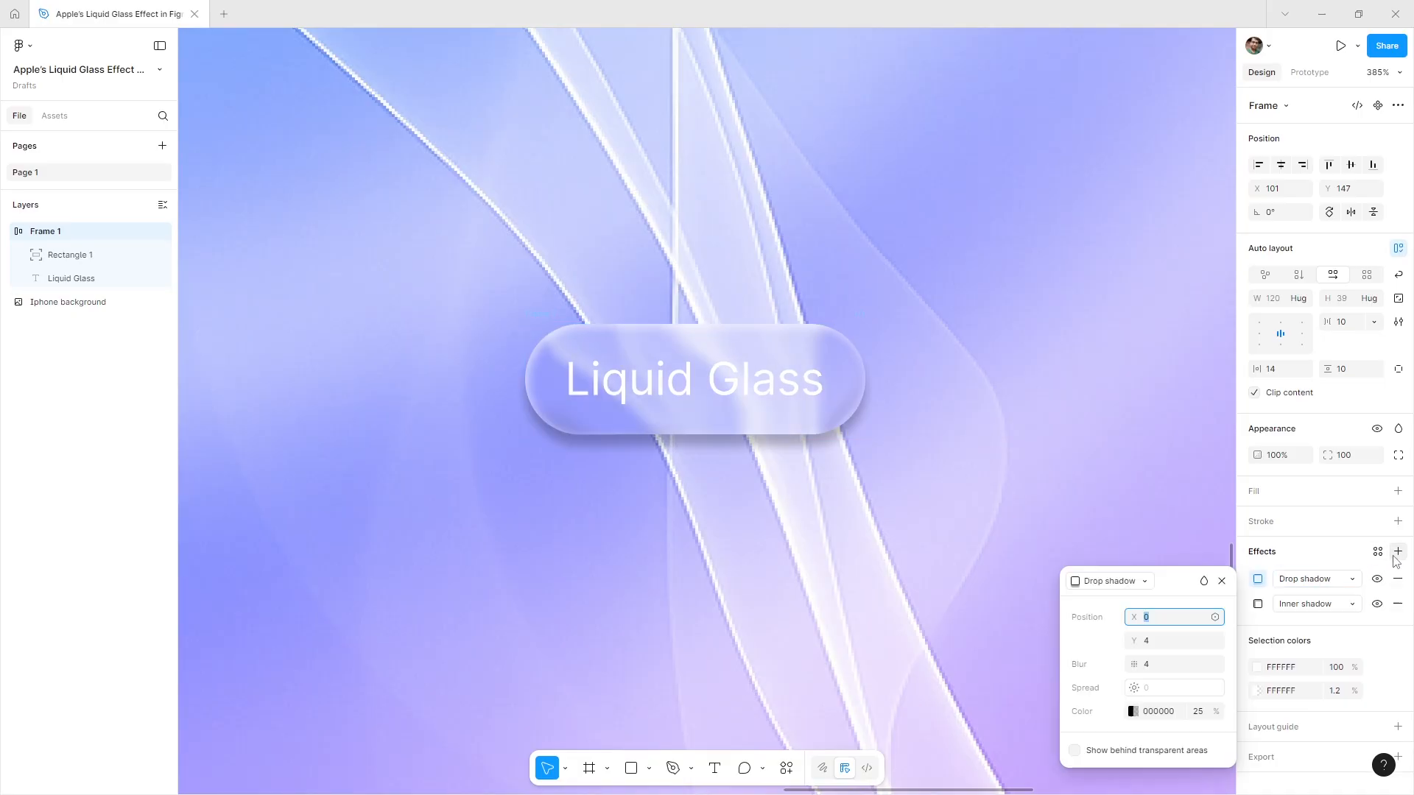
pyautogui.click(1157, 619)
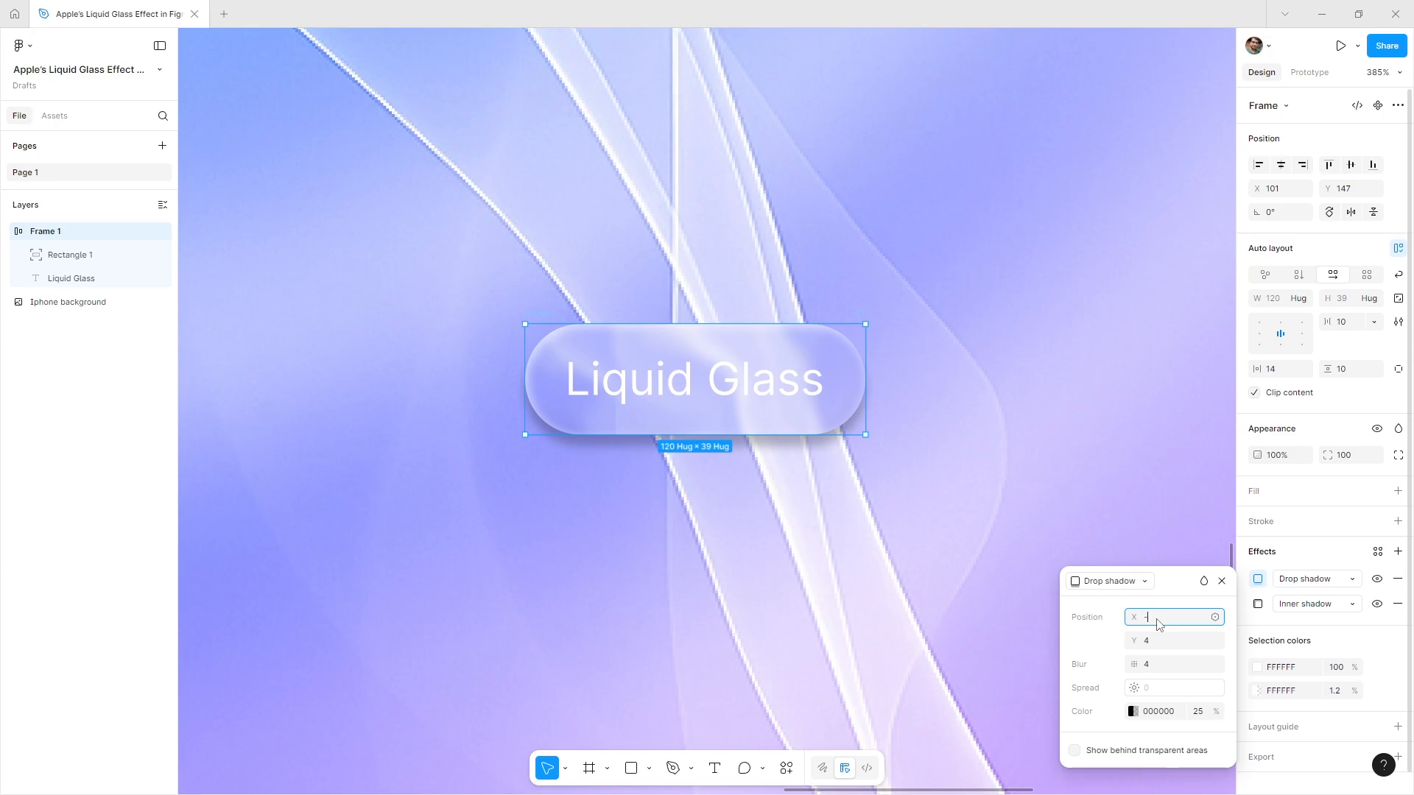
pyautogui.press('Tab')
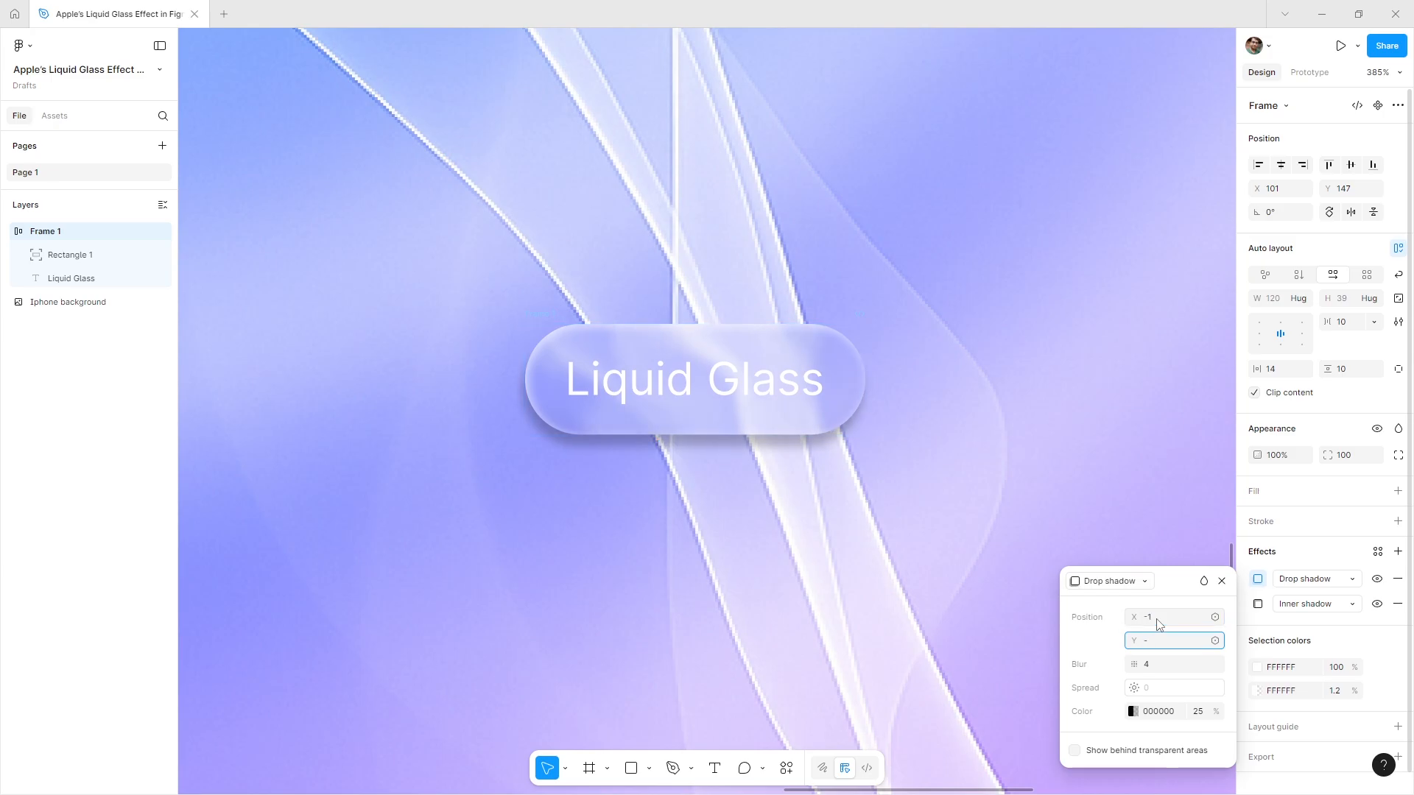
pyautogui.press('Tab')
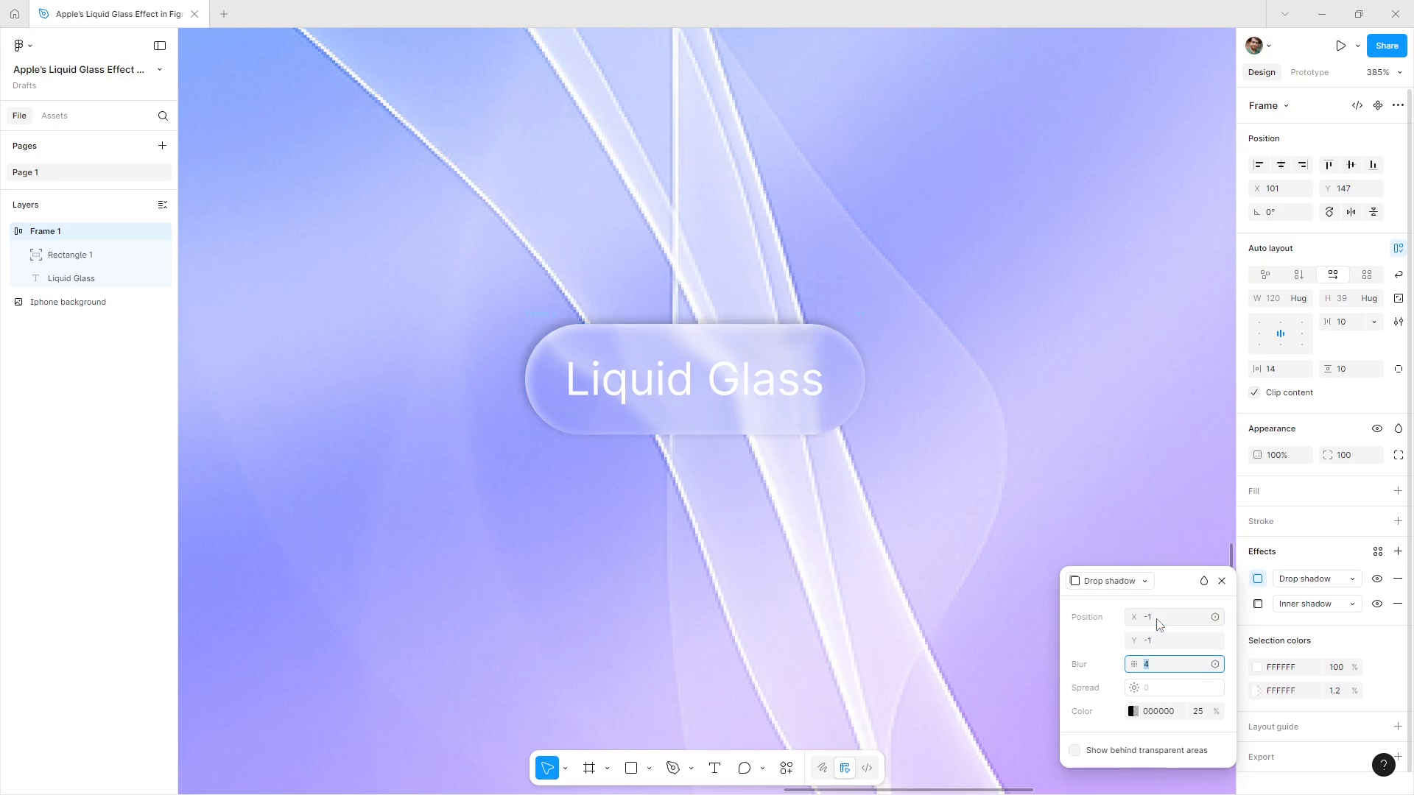
# - Colour the new drop shadow white (FFFFFF) and change its effect type to Inner shadow
pyautogui.click(1132, 712)
pyautogui.moveTo(895, 640); pyautogui.dragTo(838, 458)
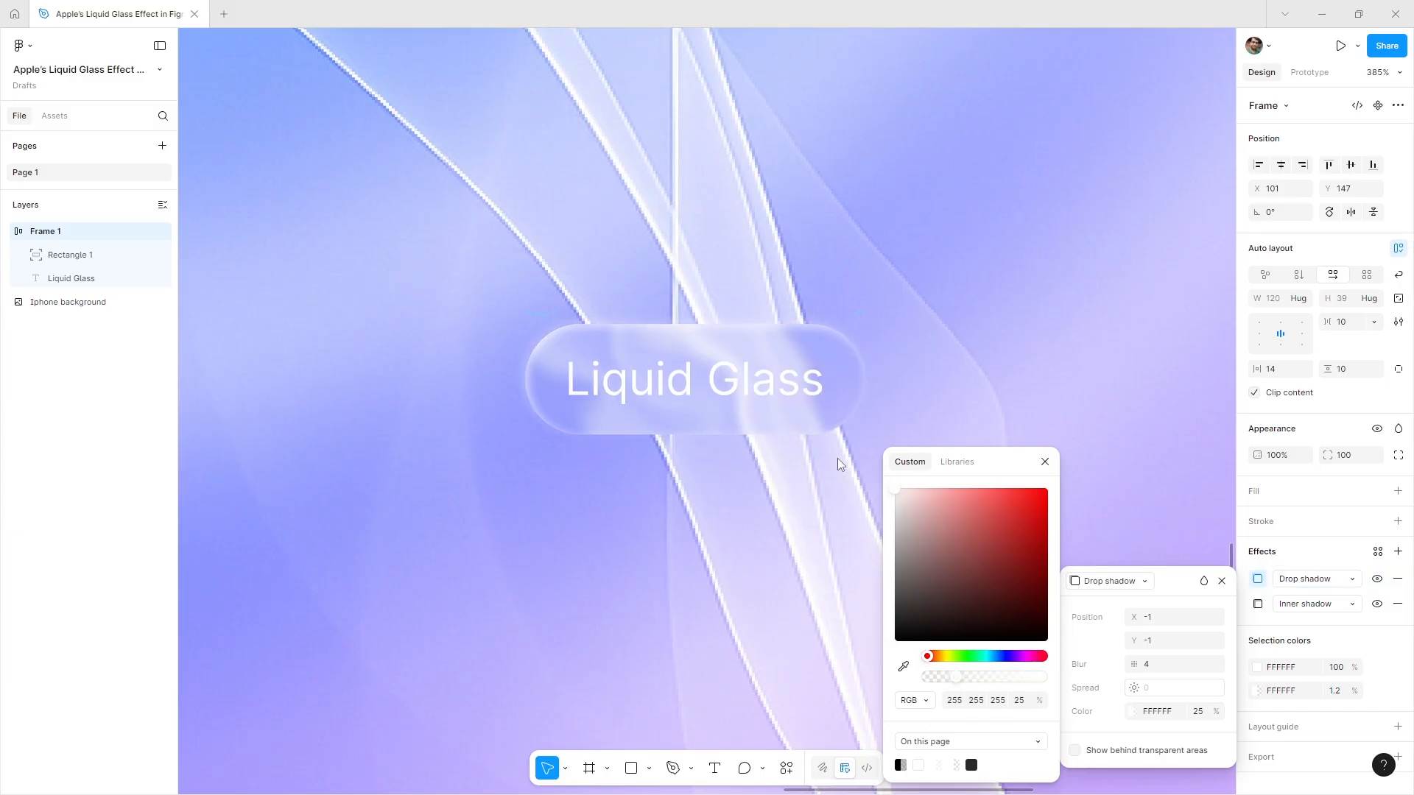
pyautogui.click(1045, 461)
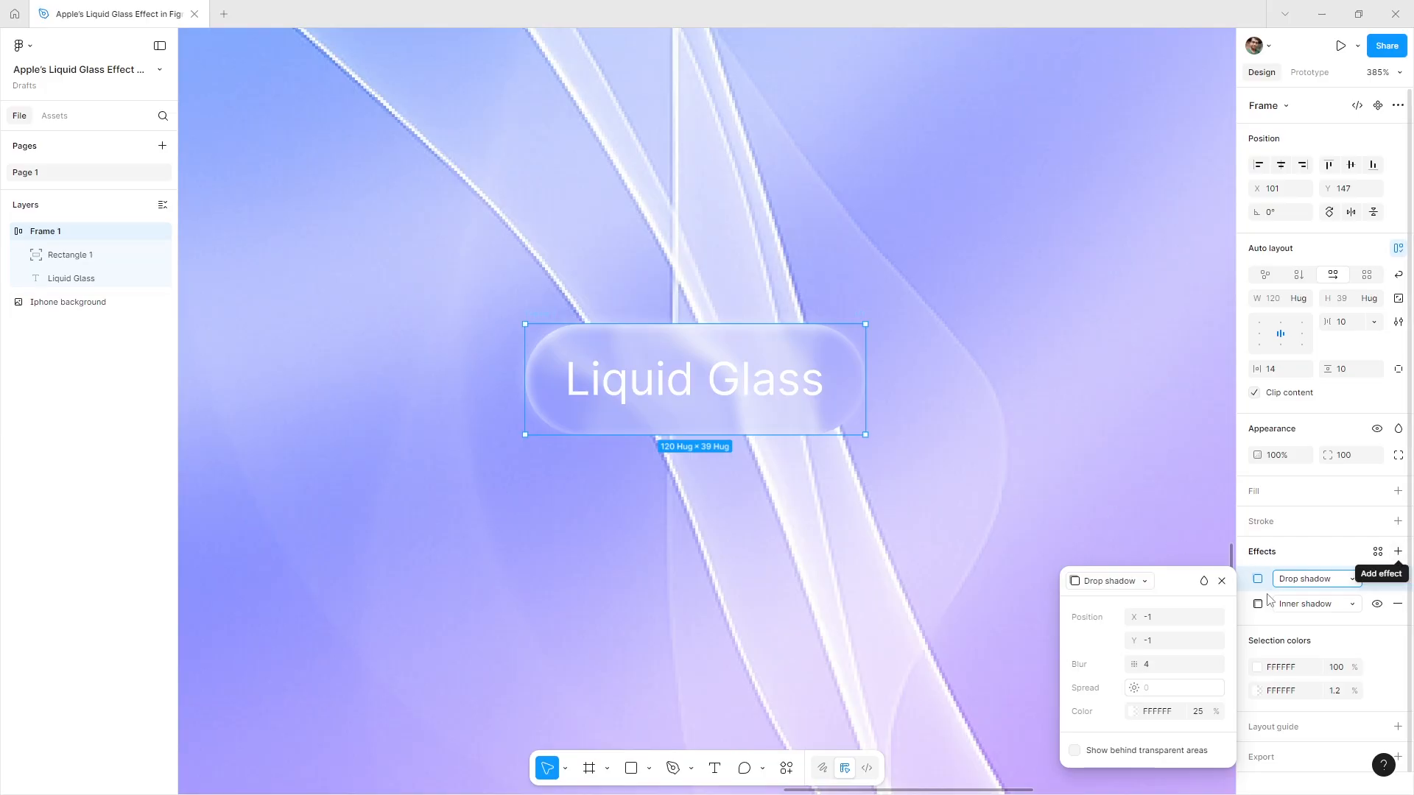
pyautogui.click(1308, 582)
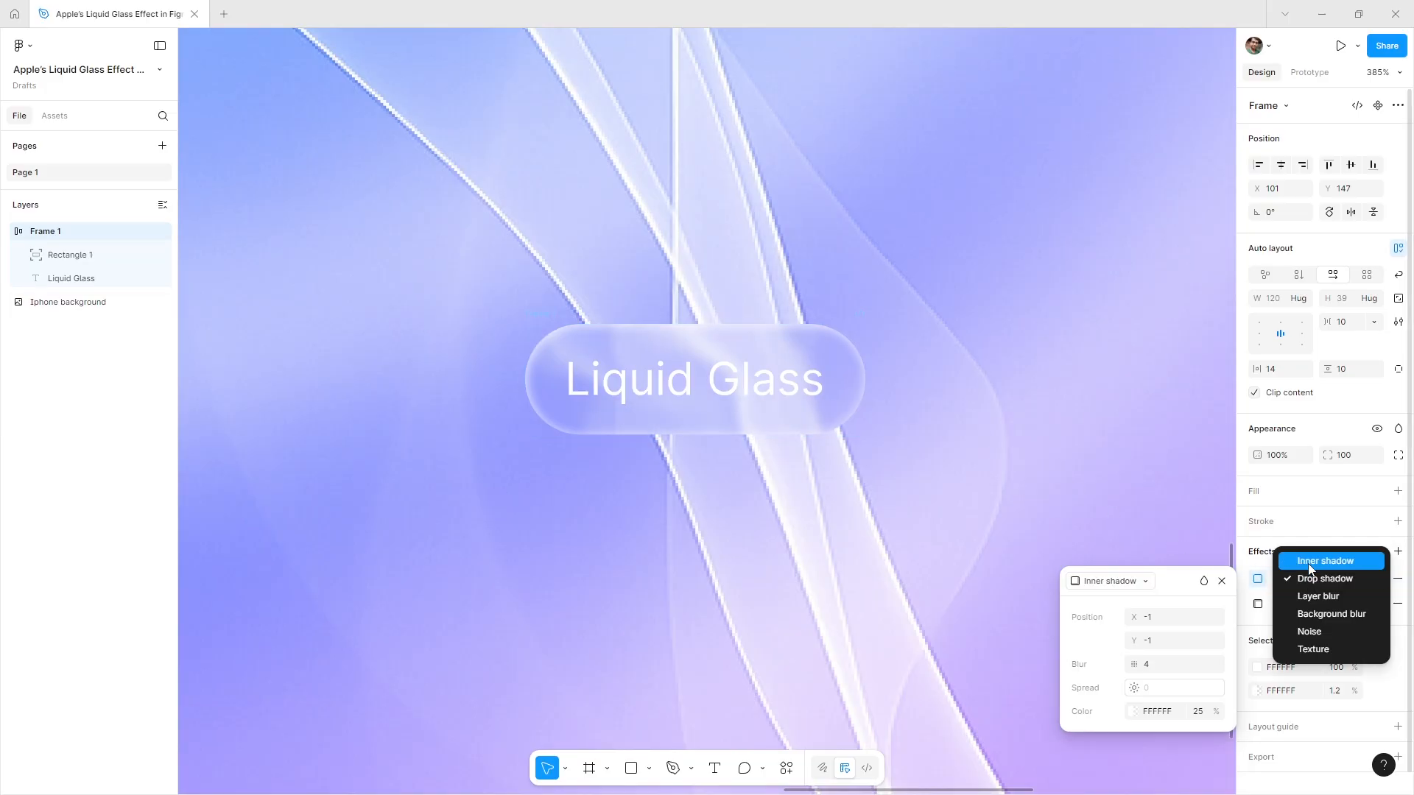
pyautogui.click(1308, 563)
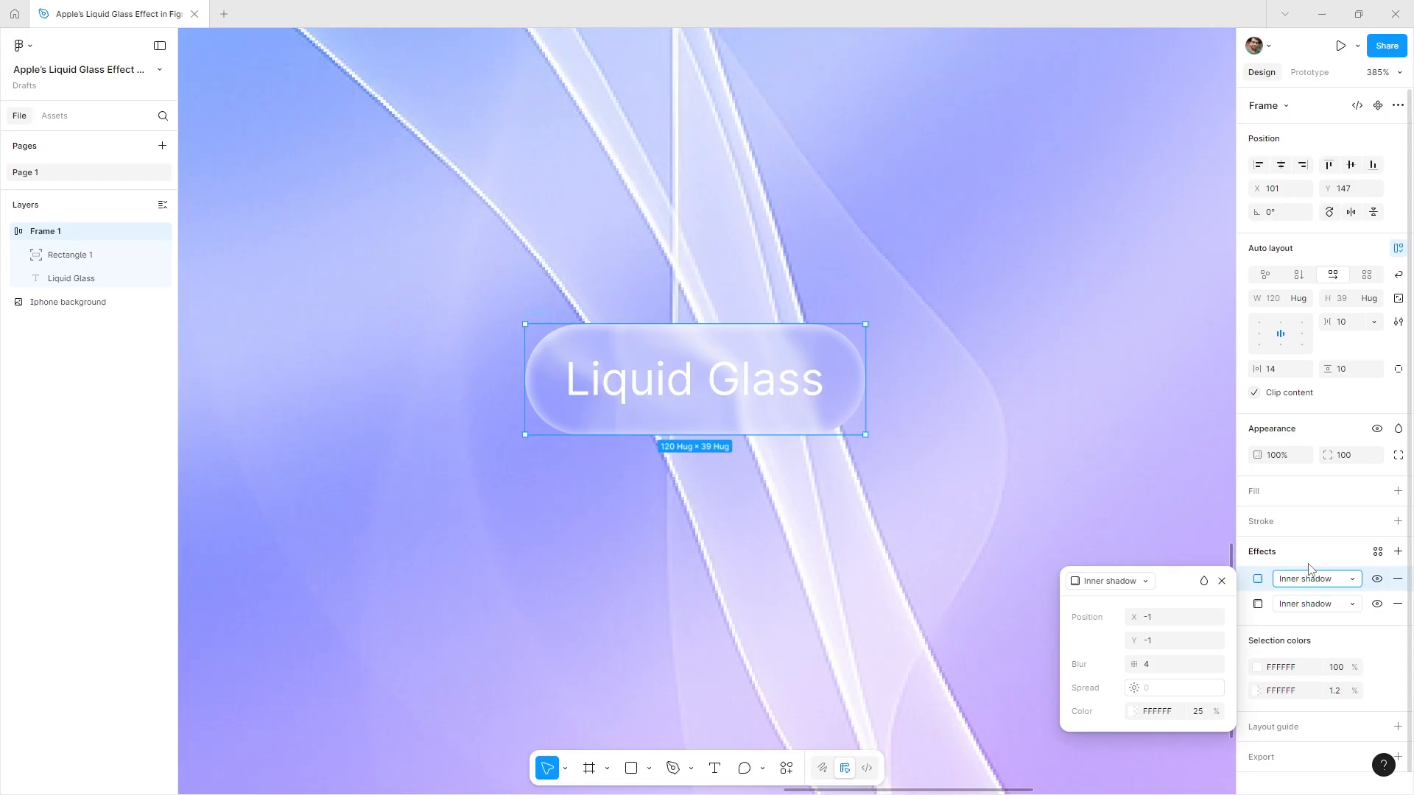
# - Add a third inner shadow to Frame 1 with its position set to X 1, Y 1
pyautogui.click(1397, 552)
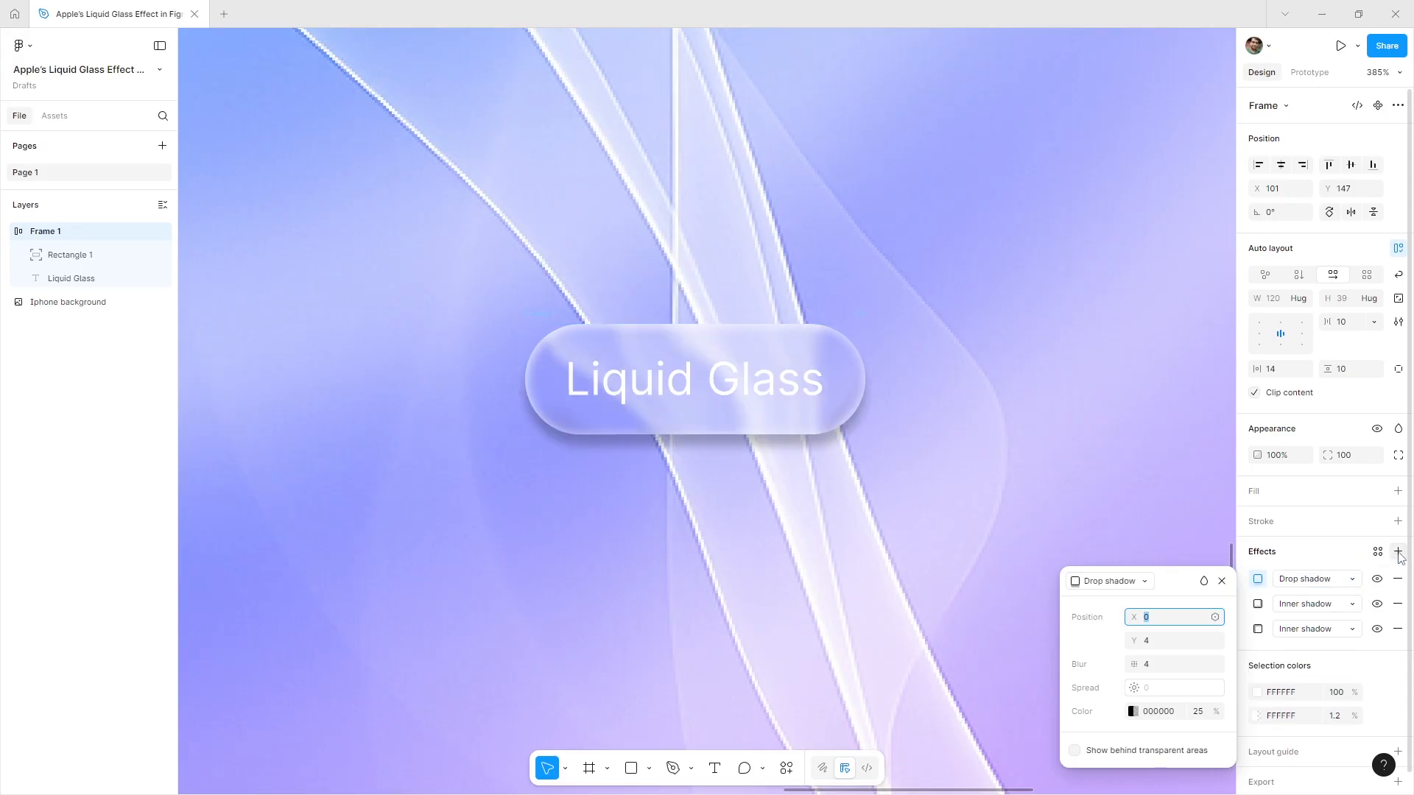
pyautogui.click(1321, 580)
pyautogui.click(1325, 562)
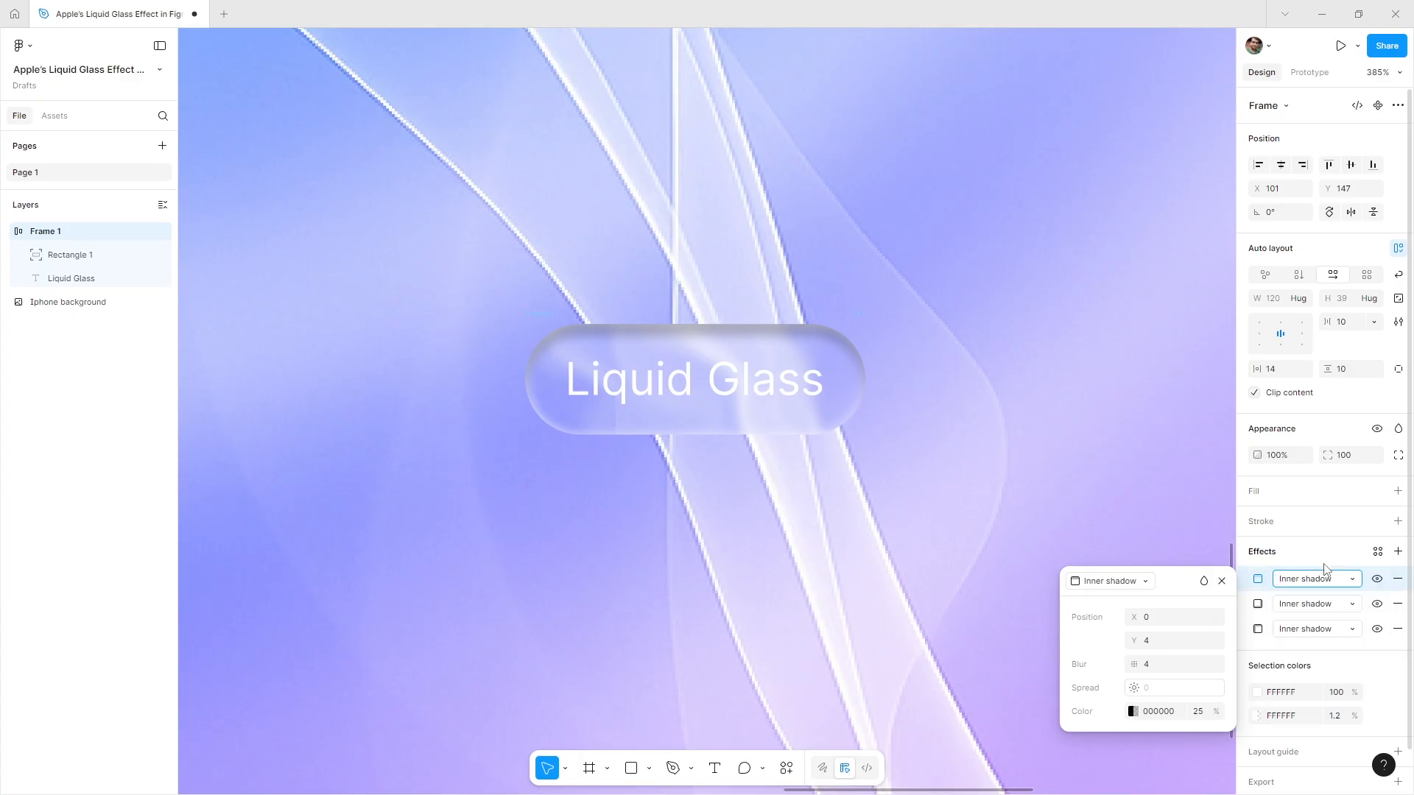
pyautogui.click(1155, 623)
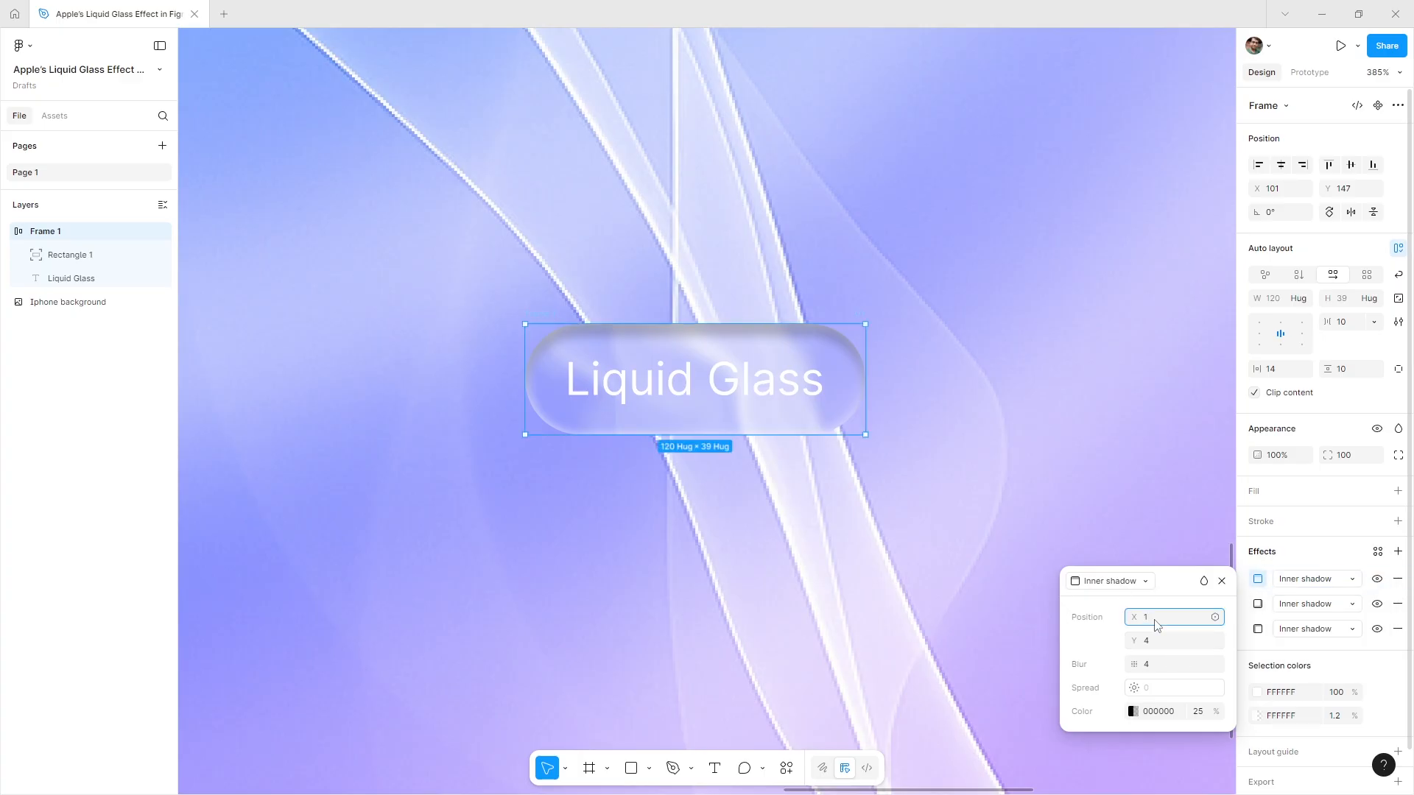
pyautogui.press('Tab')
pyautogui.write('1')
pyautogui.press('Tab')
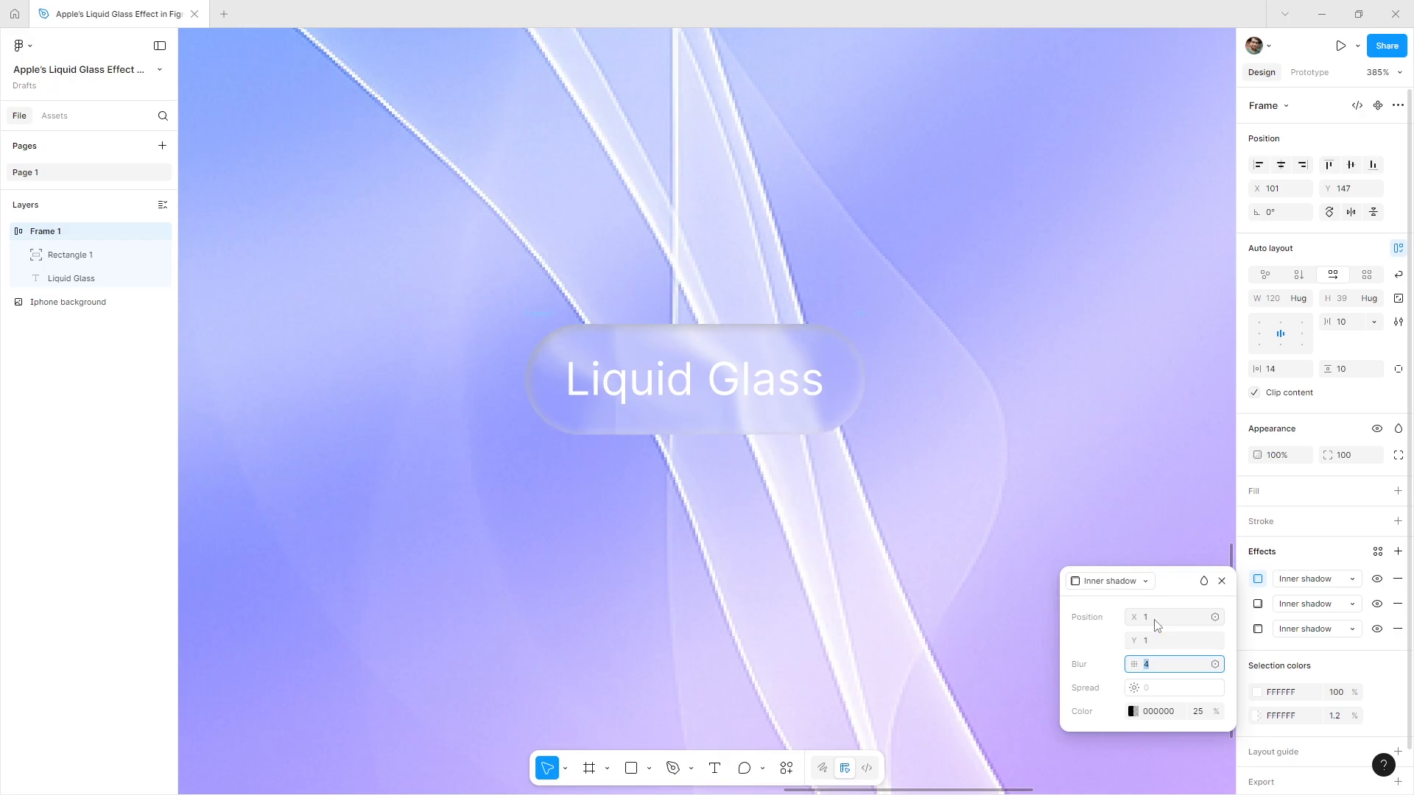
# - Colour the third inner shadow white (FFFFFF) with an opacity of 60%
pyautogui.click(1133, 712)
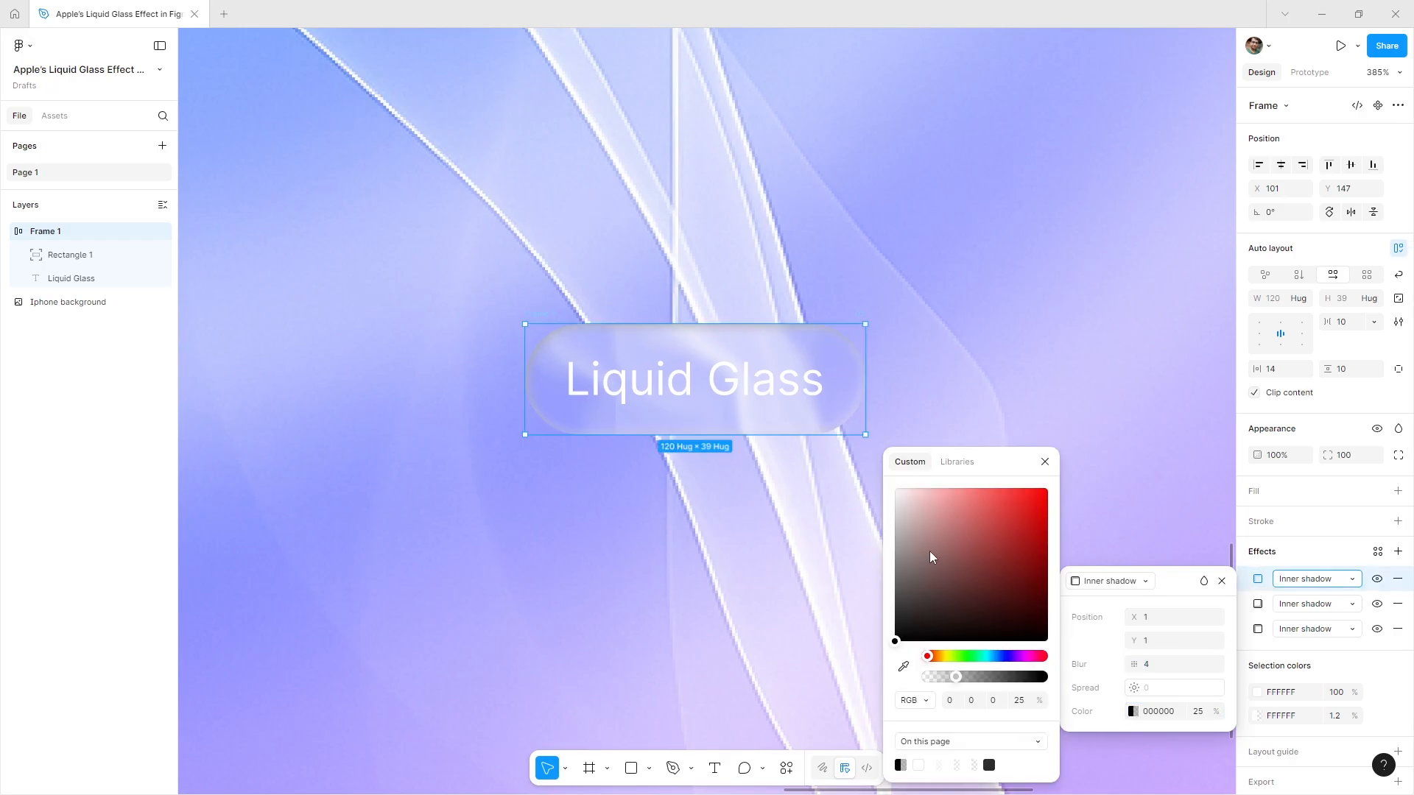
pyautogui.moveTo(929, 551); pyautogui.dragTo(833, 447)
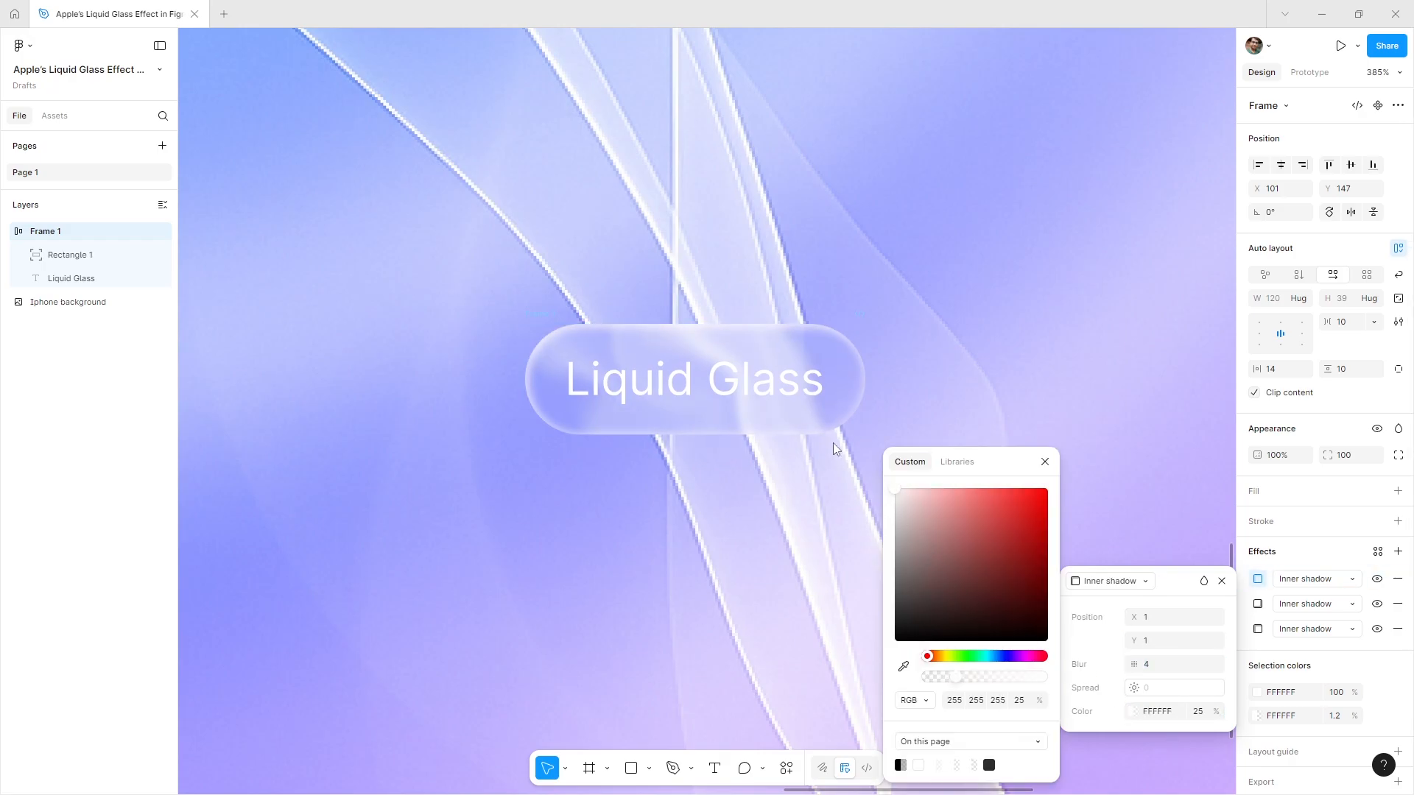
pyautogui.click(1197, 712)
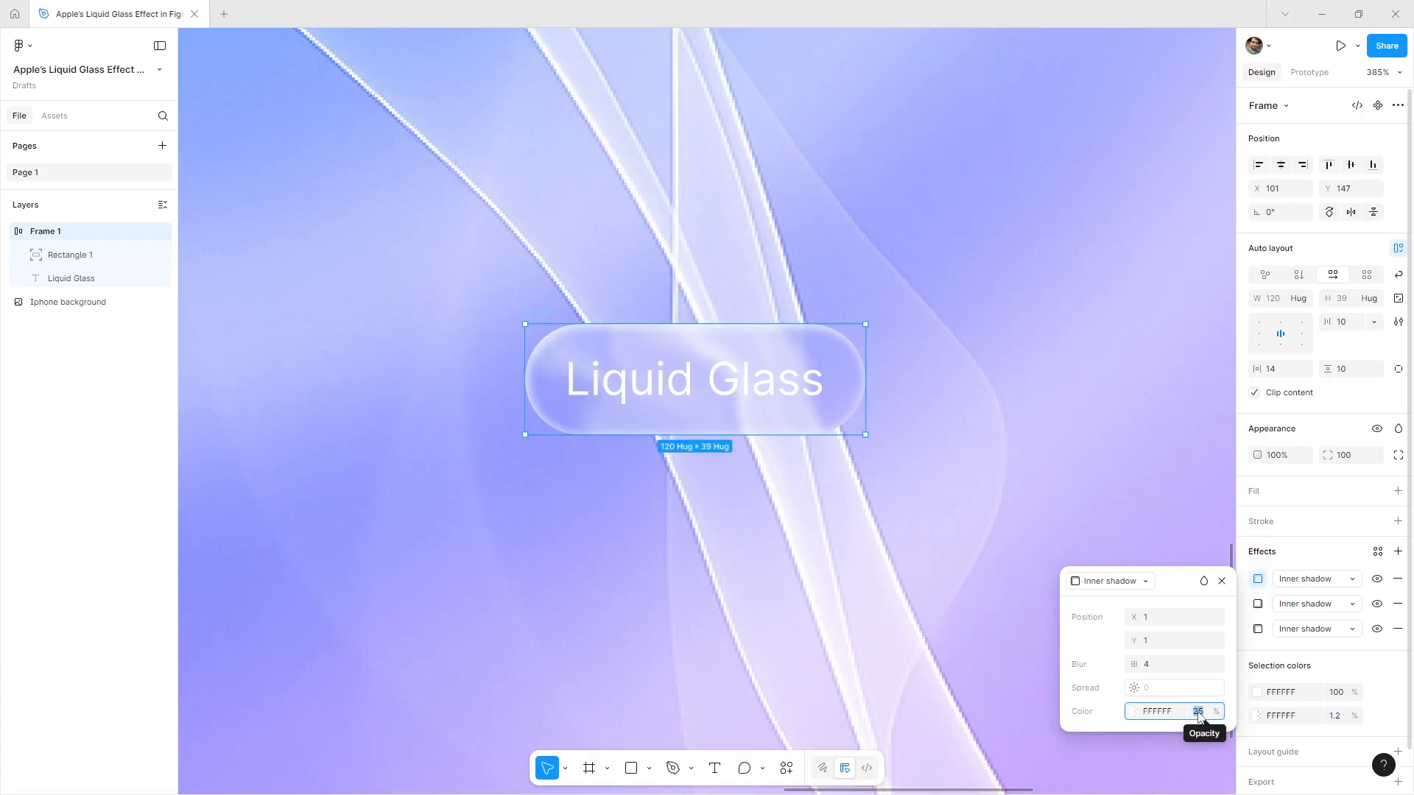
pyautogui.write('60')
pyautogui.press('Return')
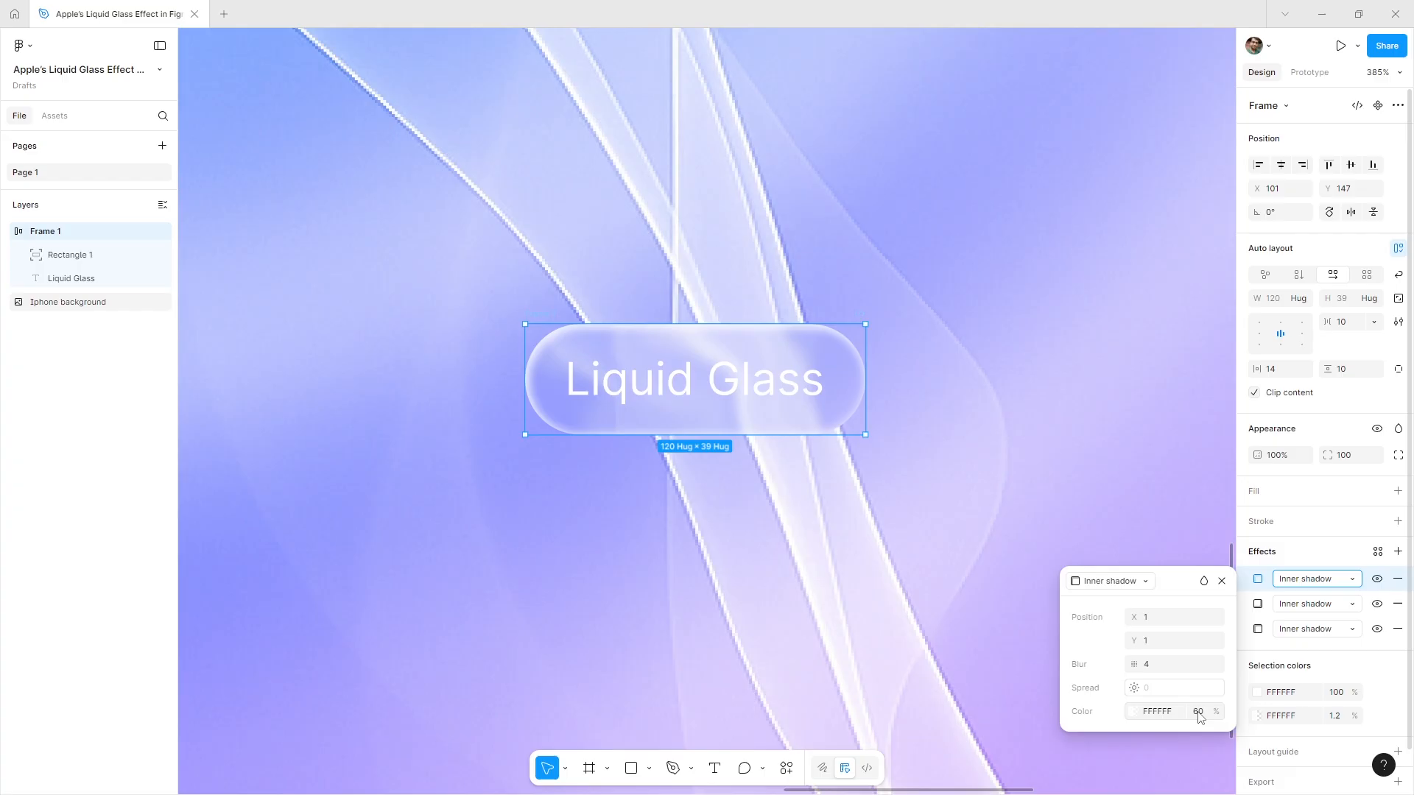
pyautogui.click(1221, 581)
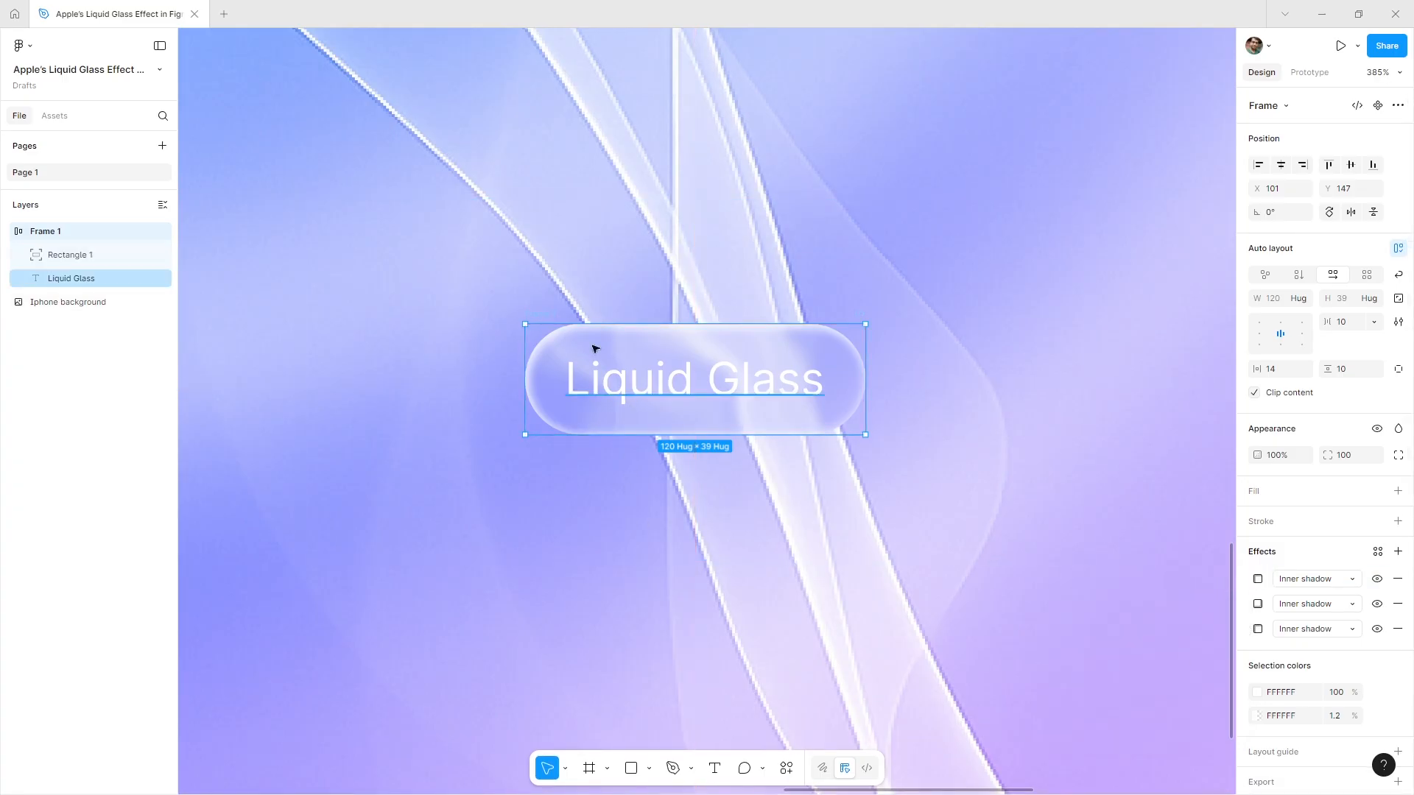
# - Add a fourth effect to Frame 1 as an inner shadow with its position set to X -1, Y -1
pyautogui.click(1398, 554)
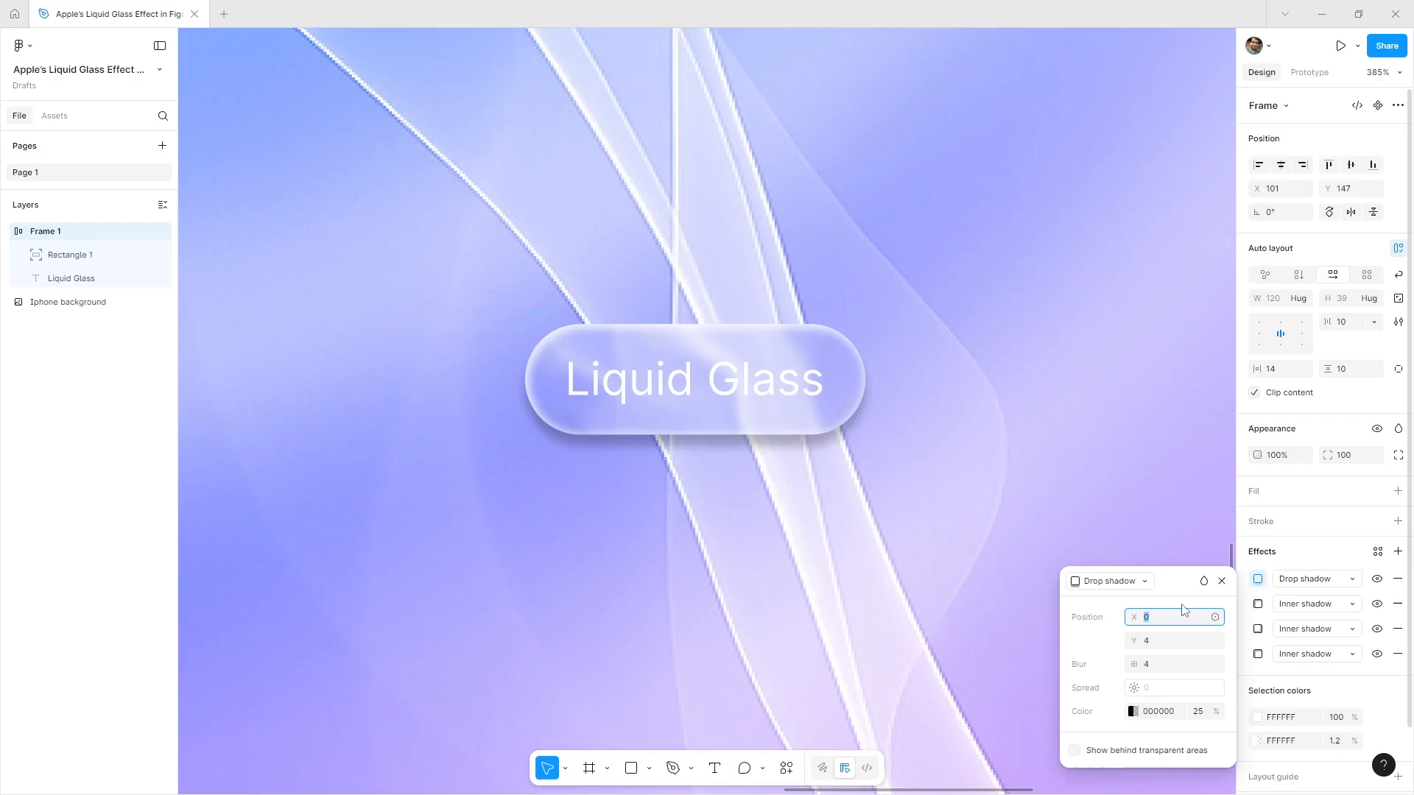
pyautogui.click(1116, 581)
pyautogui.click(1119, 563)
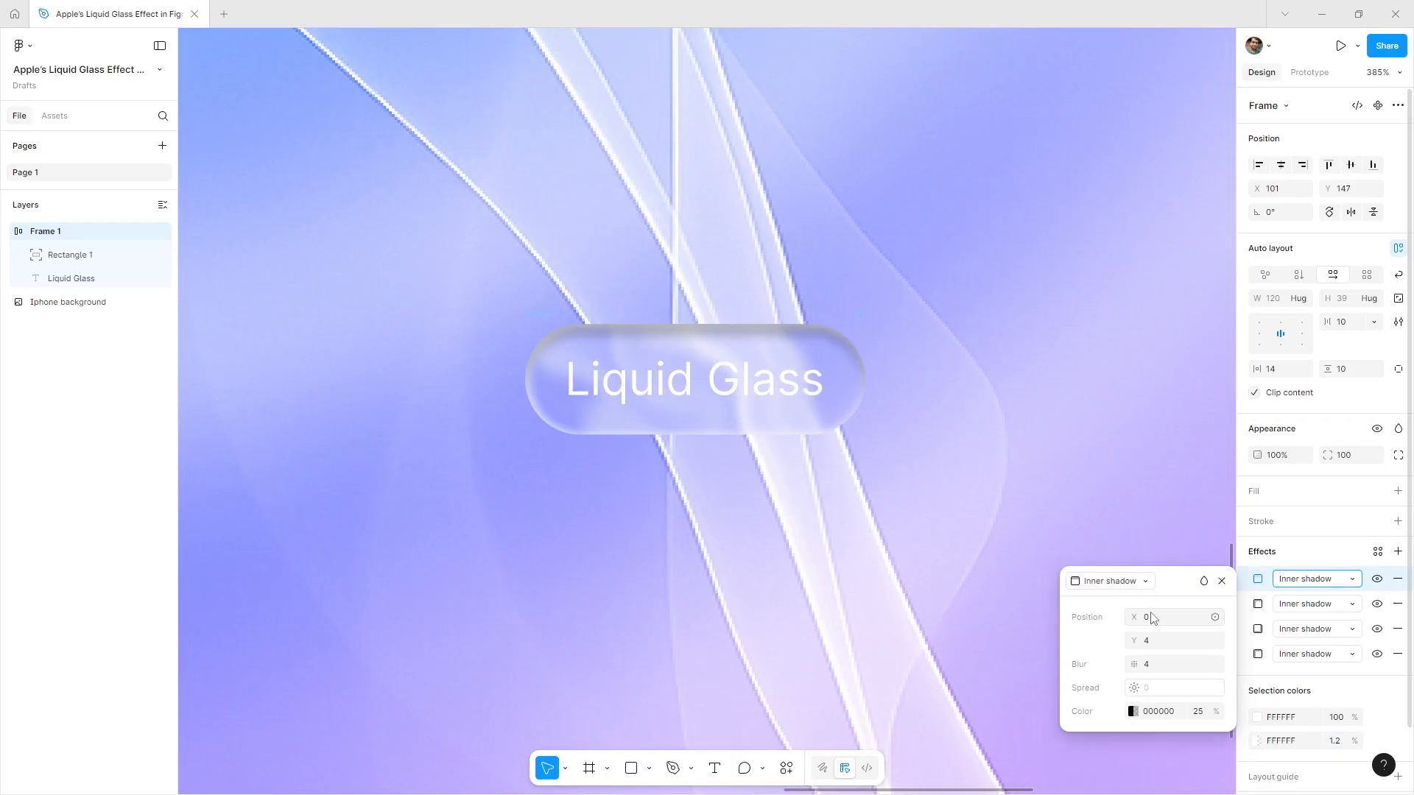
pyautogui.click(1158, 622)
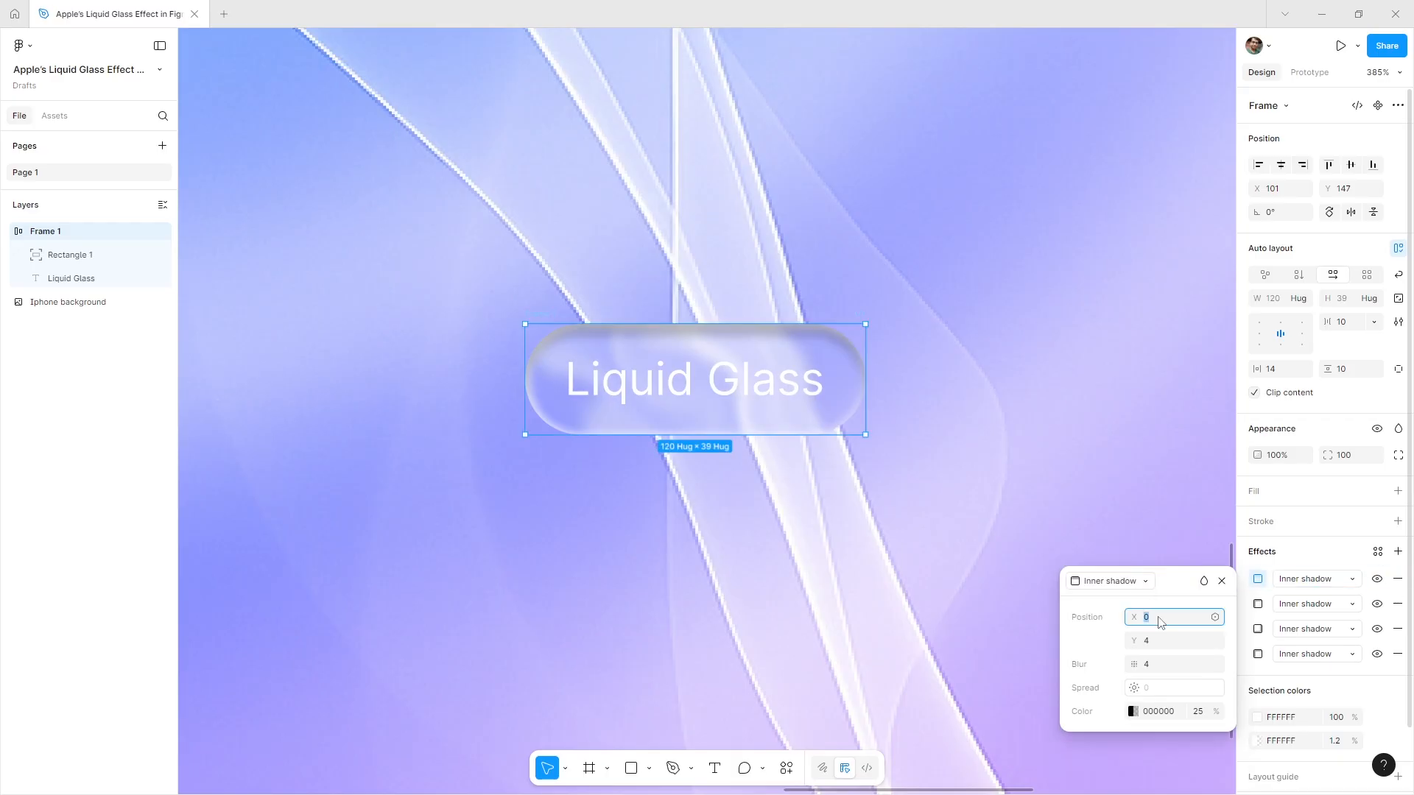
pyautogui.press('Tab')
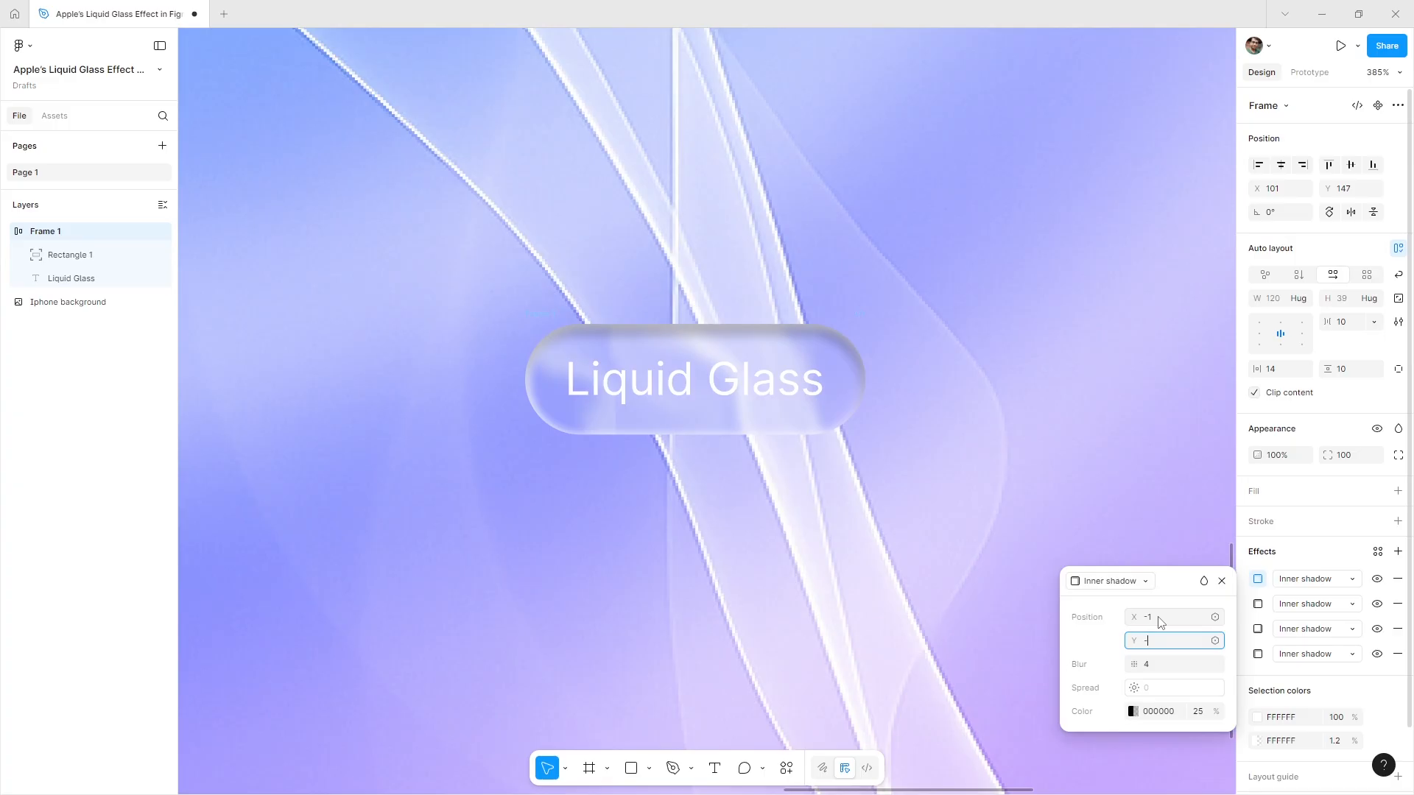
pyautogui.write('-1')
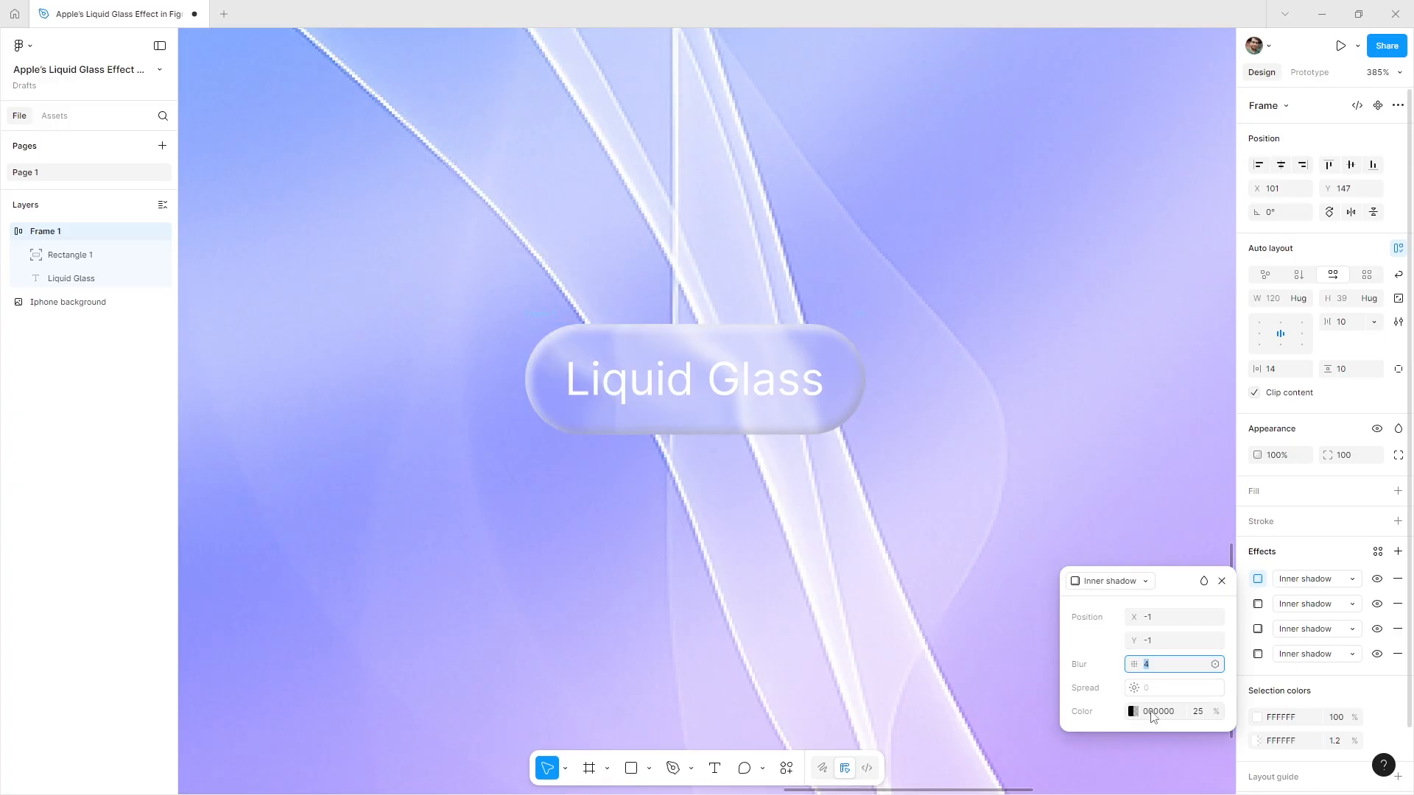
# - Colour the fourth inner shadow light grey (AEAEAE) with an opacity of 40%
pyautogui.click(1131, 712)
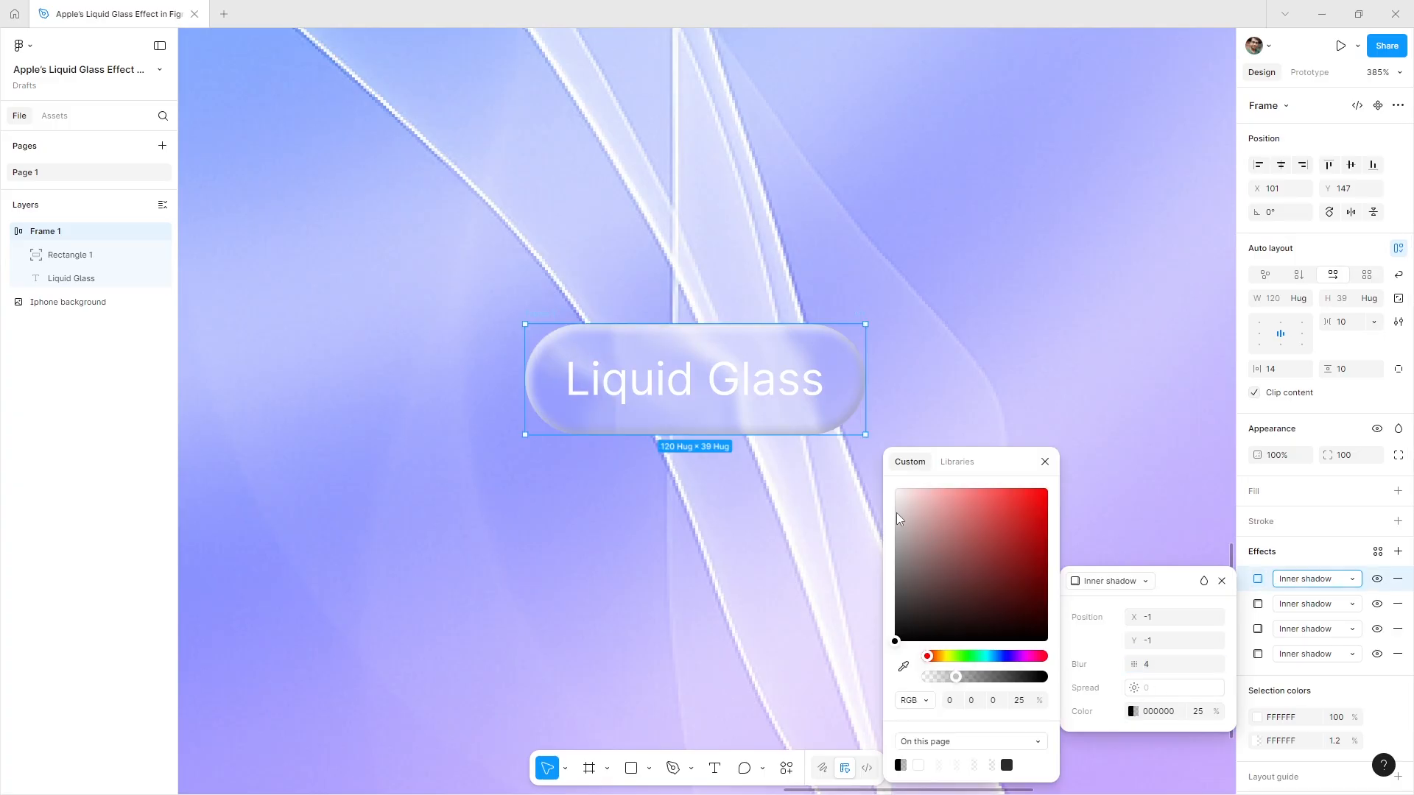
pyautogui.moveTo(897, 501); pyautogui.dragTo(880, 547)
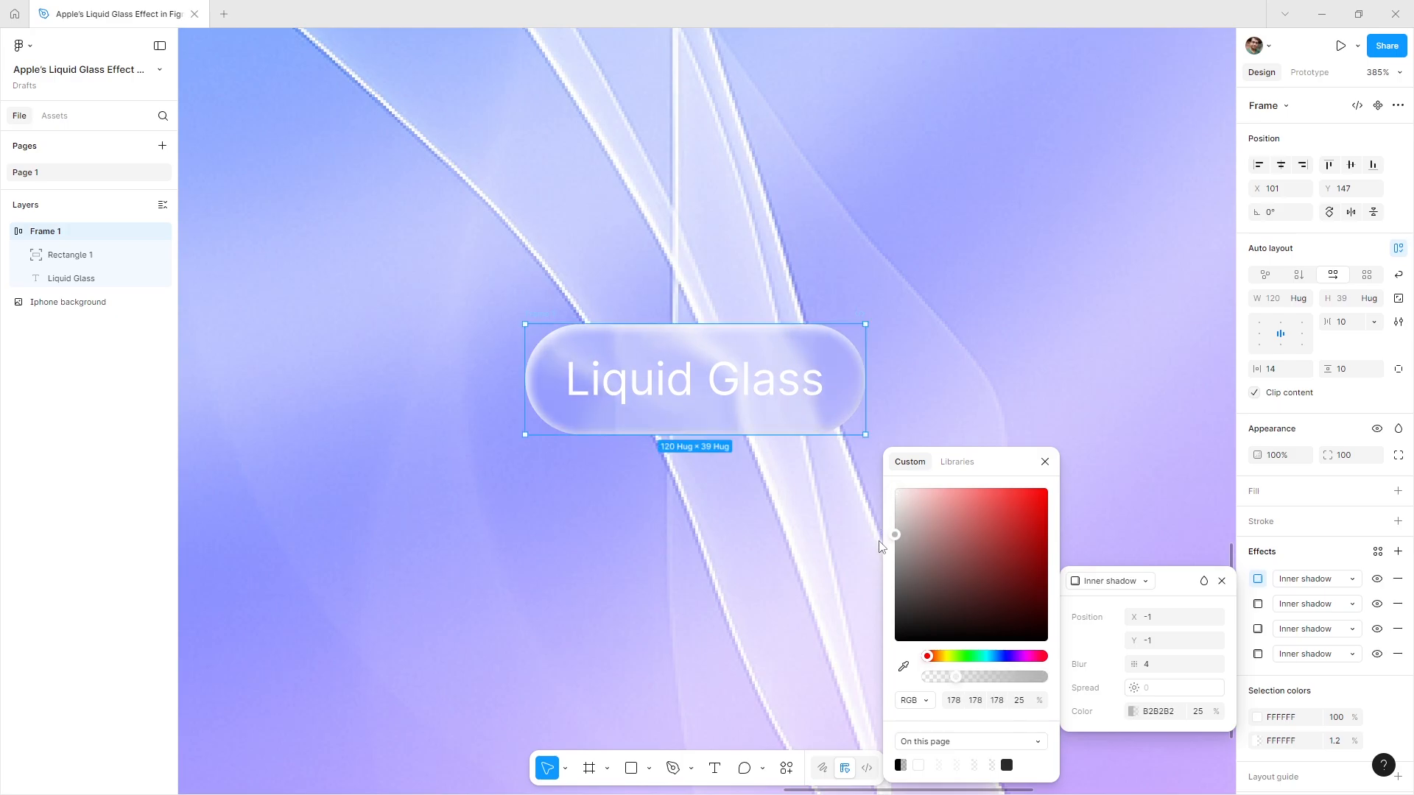
pyautogui.moveTo(880, 546); pyautogui.dragTo(881, 549)
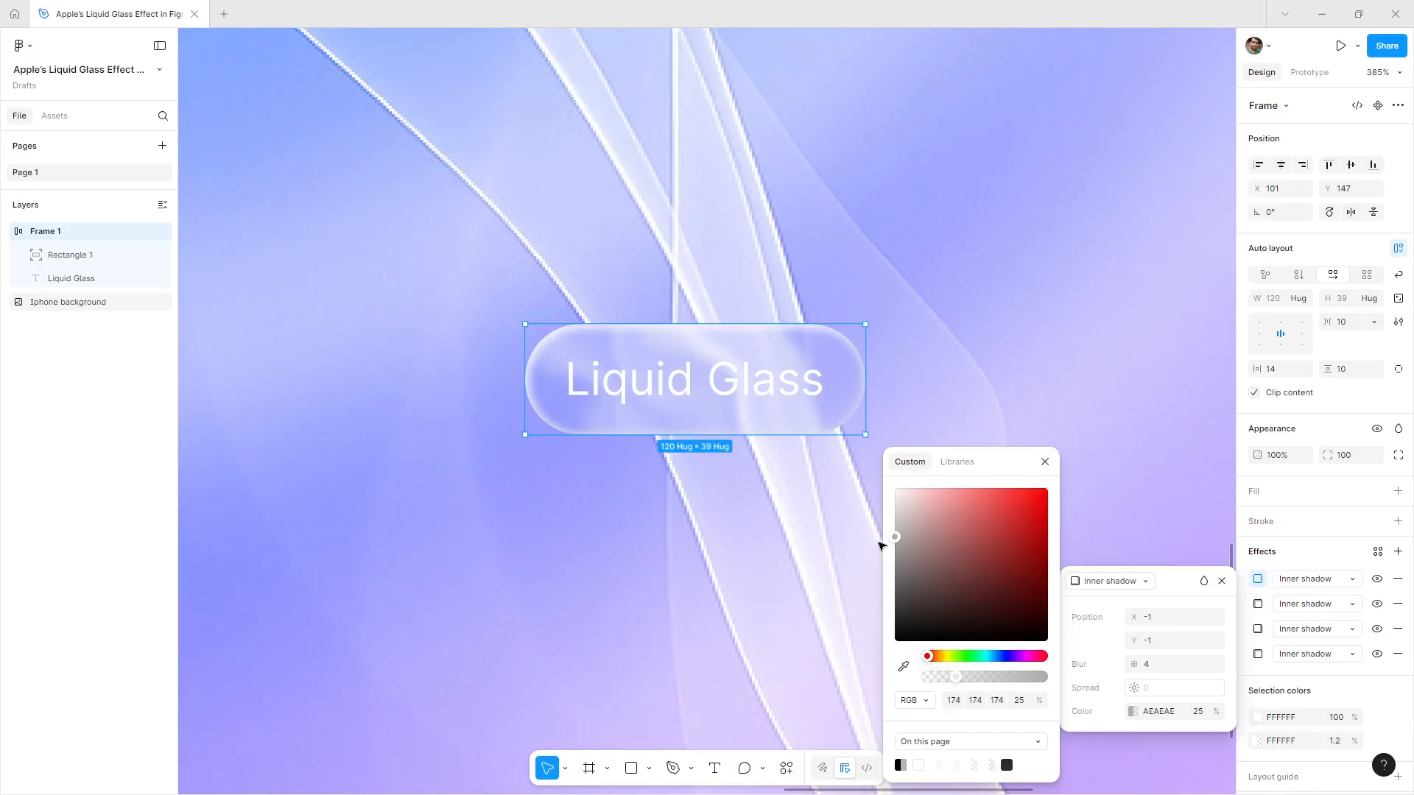
pyautogui.click(1199, 712)
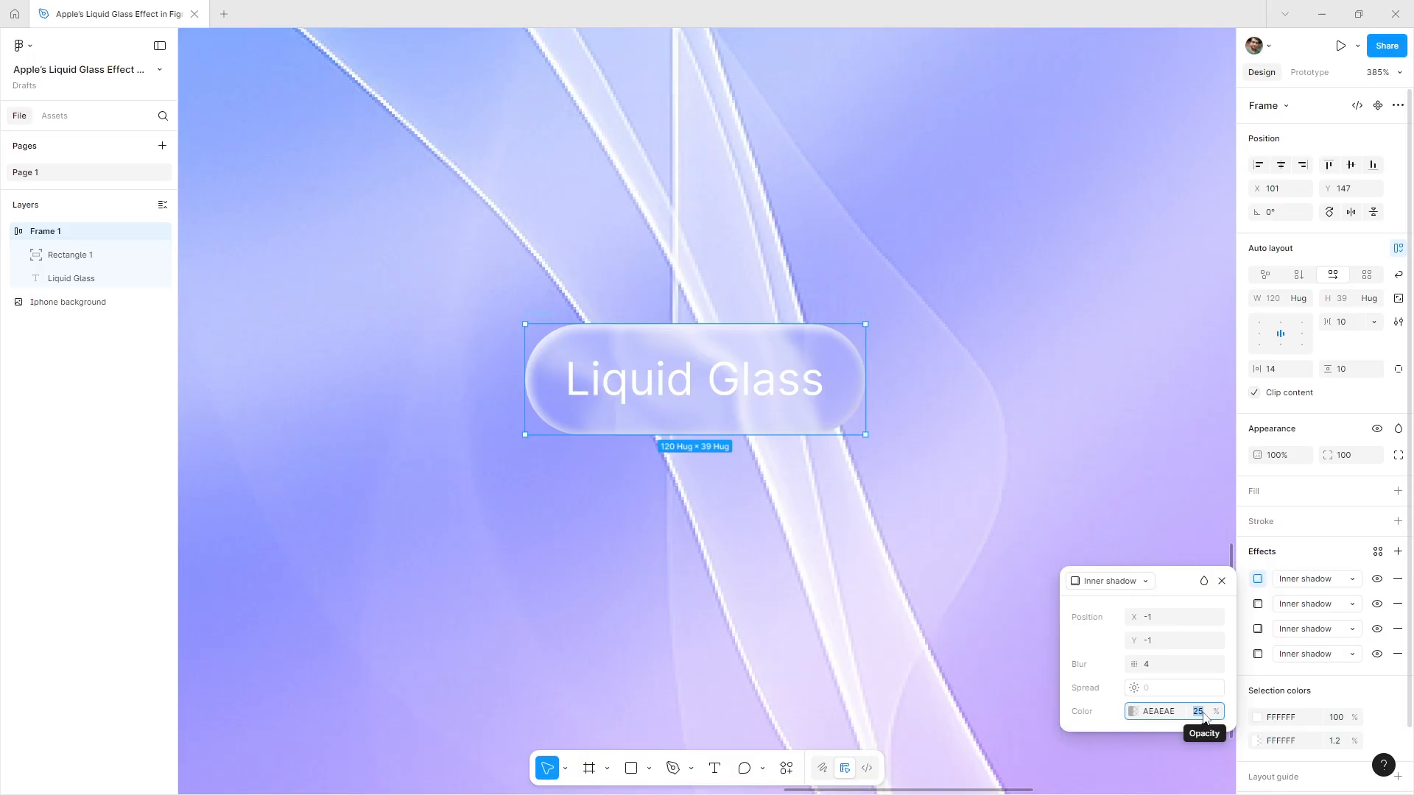
pyautogui.write('40')
pyautogui.press('Return')
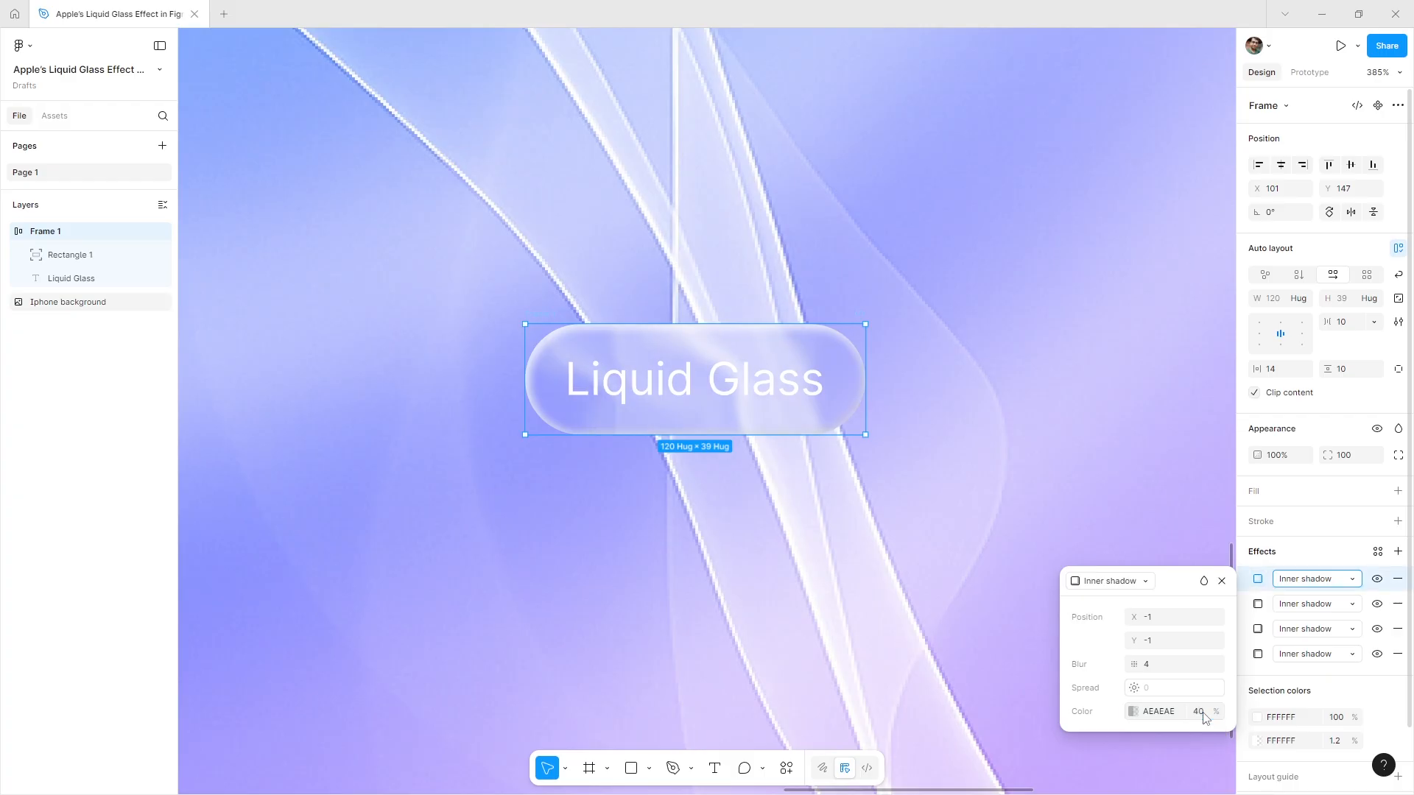
pyautogui.click(1221, 581)
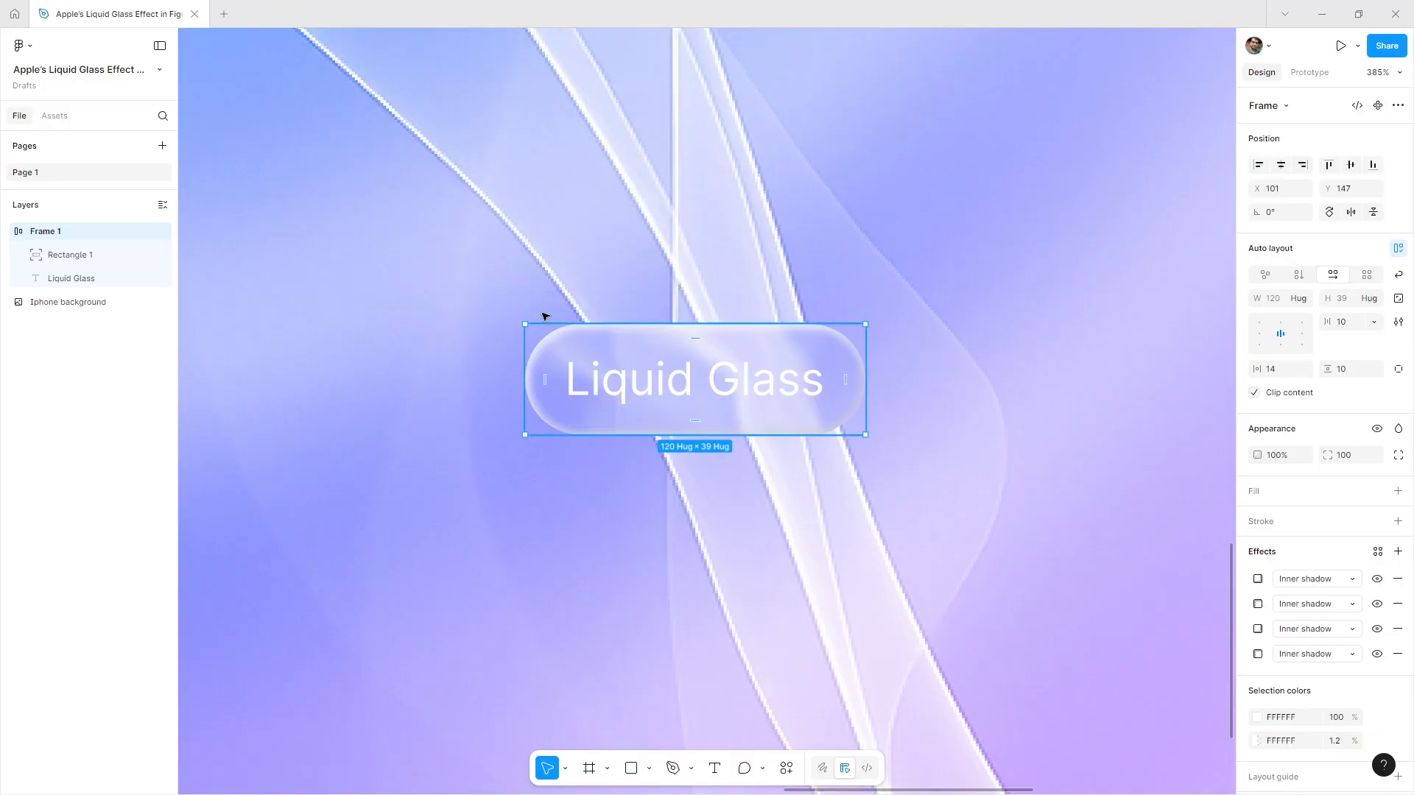
# - Change the blend mode of Rectangle 1's white fill to Plus lighter
pyautogui.click(80, 263)
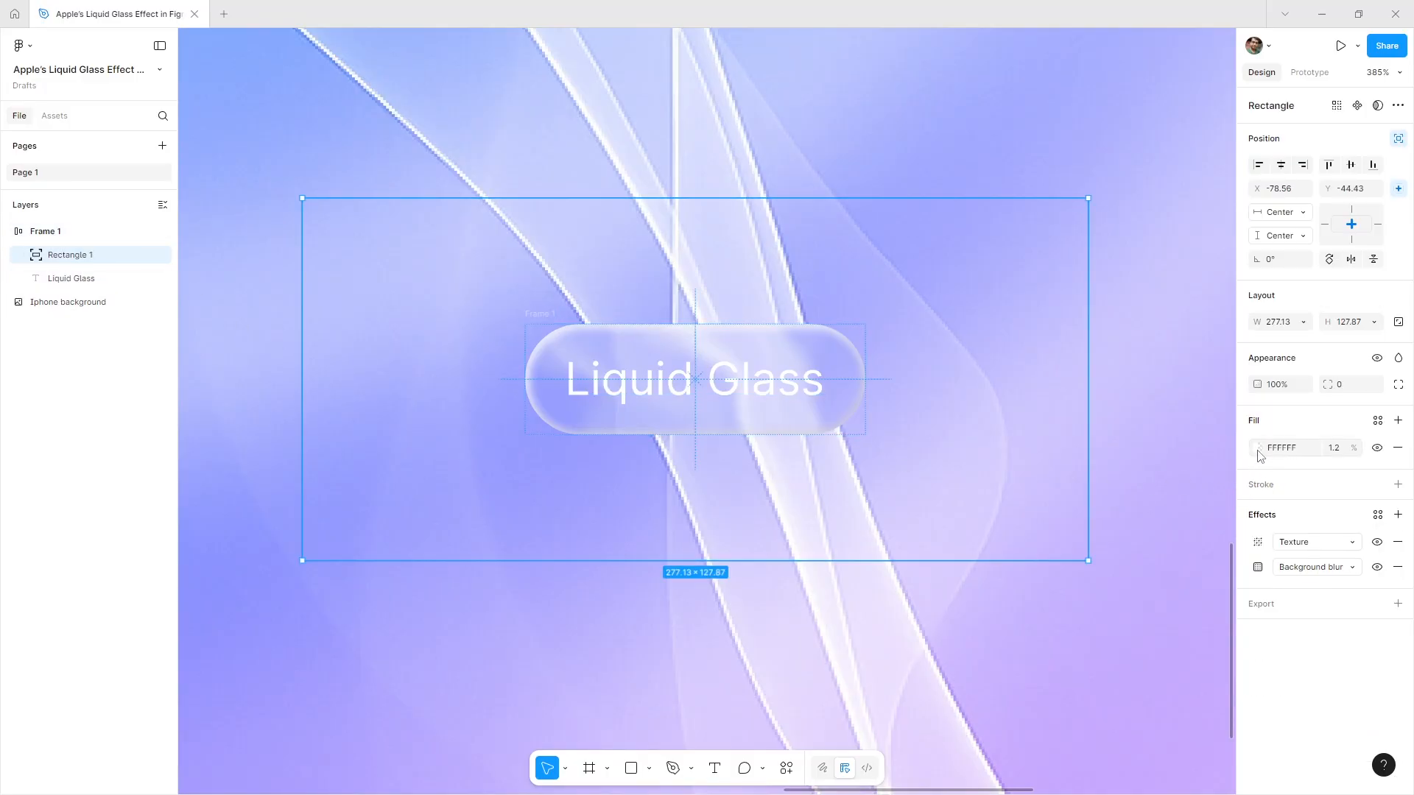
pyautogui.click(1258, 451)
pyautogui.click(1207, 438)
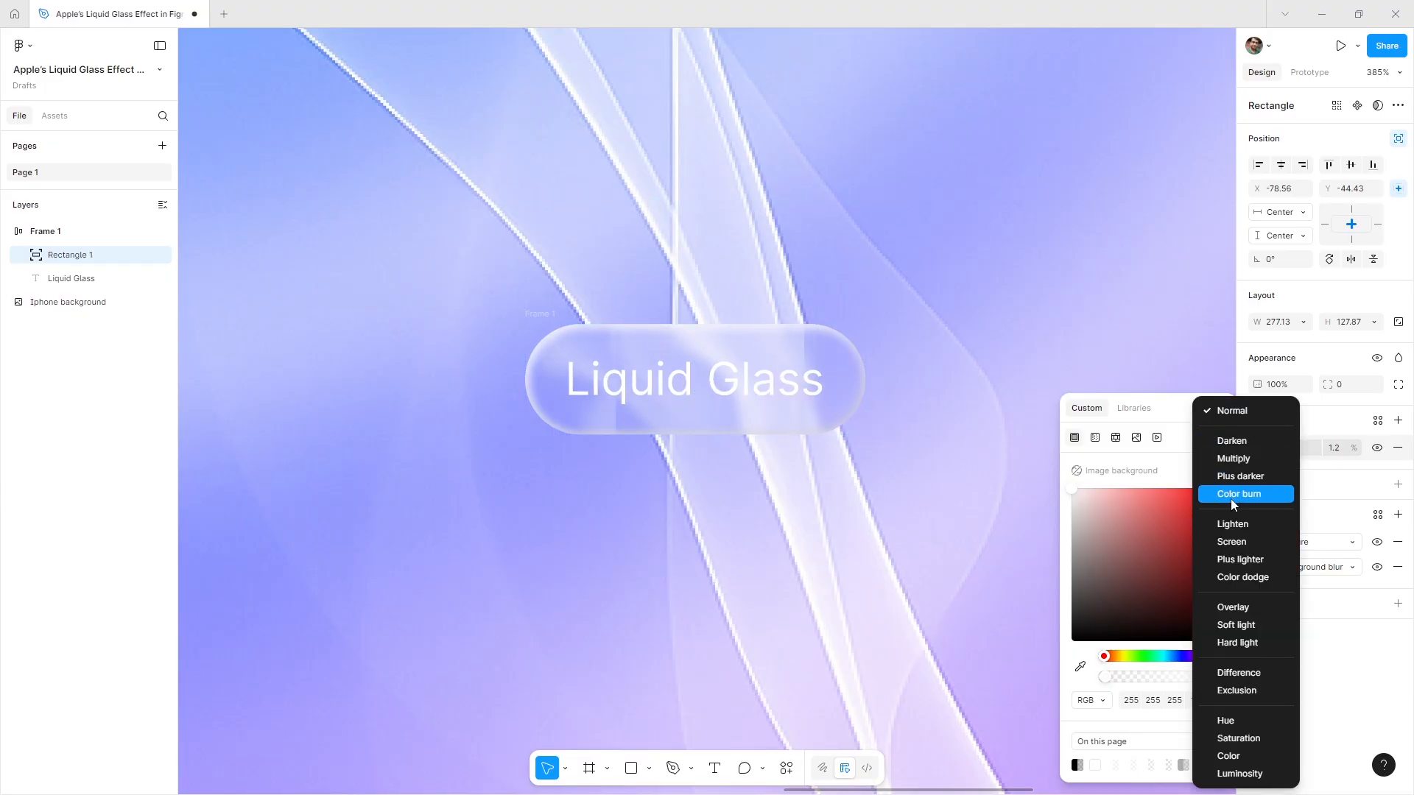
pyautogui.click(1244, 560)
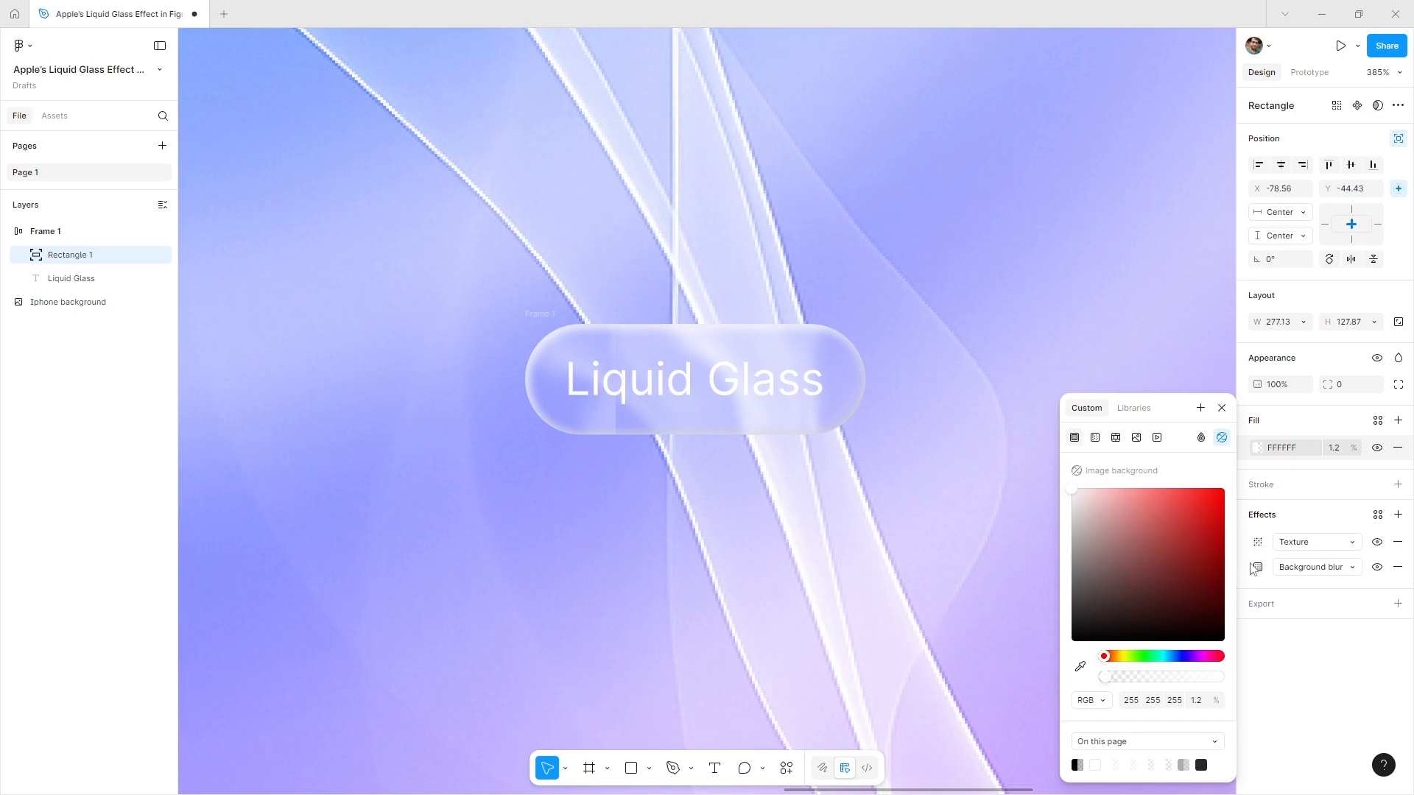
# - Try a fill opacity of 8% on Rectangle 1, settle on 2% and close the fill settings
pyautogui.click(1196, 700)
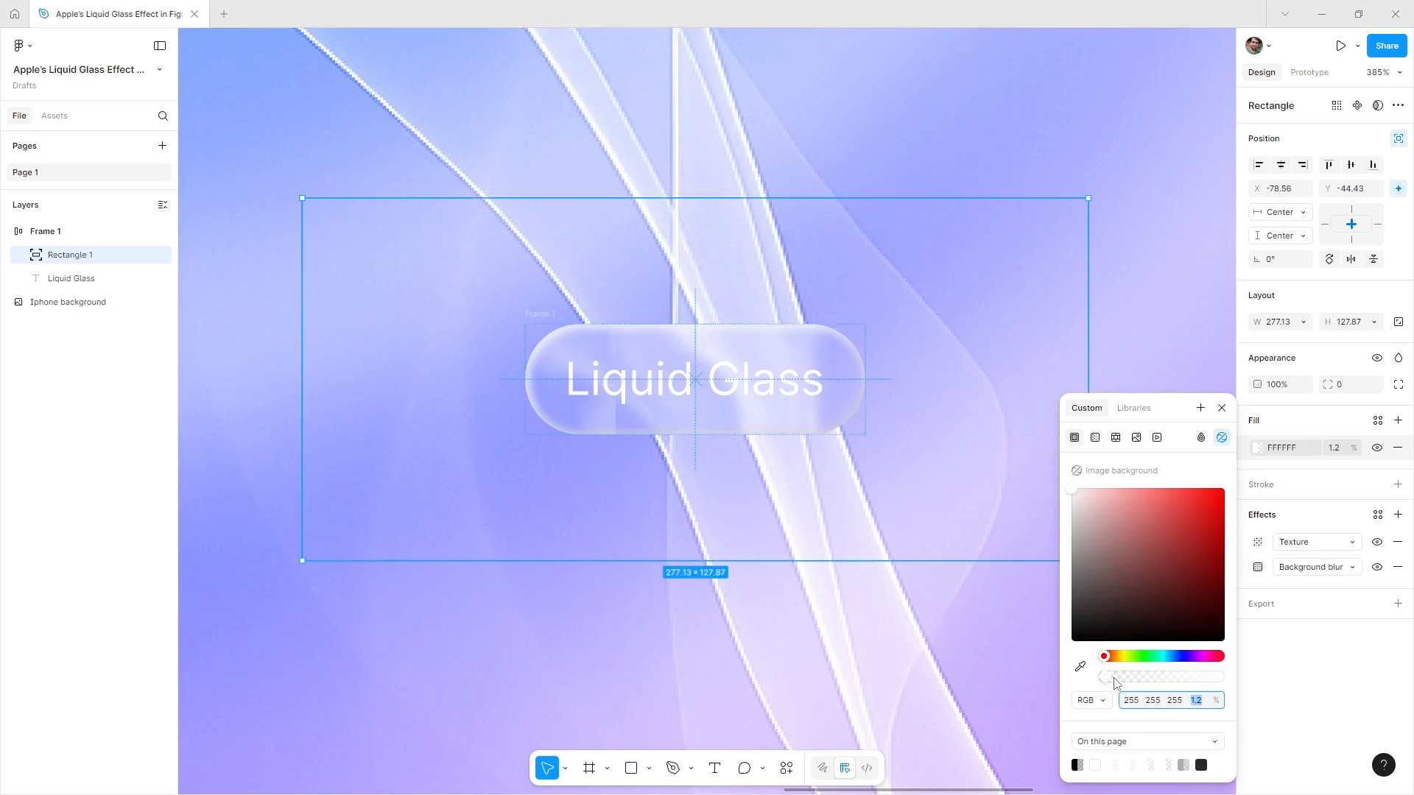
pyautogui.write('8')
pyautogui.press('Return')
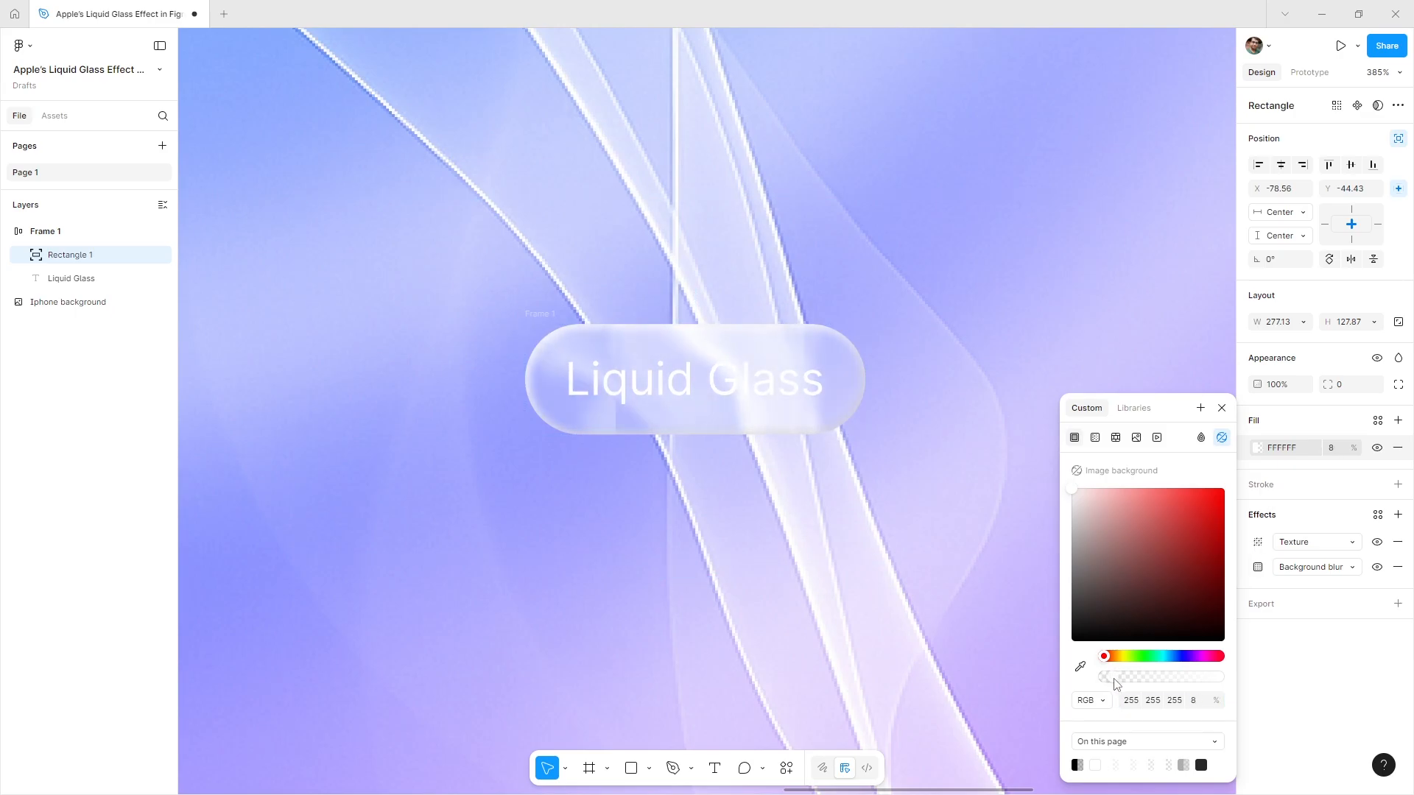
pyautogui.moveTo(1112, 682); pyautogui.dragTo(1107, 682)
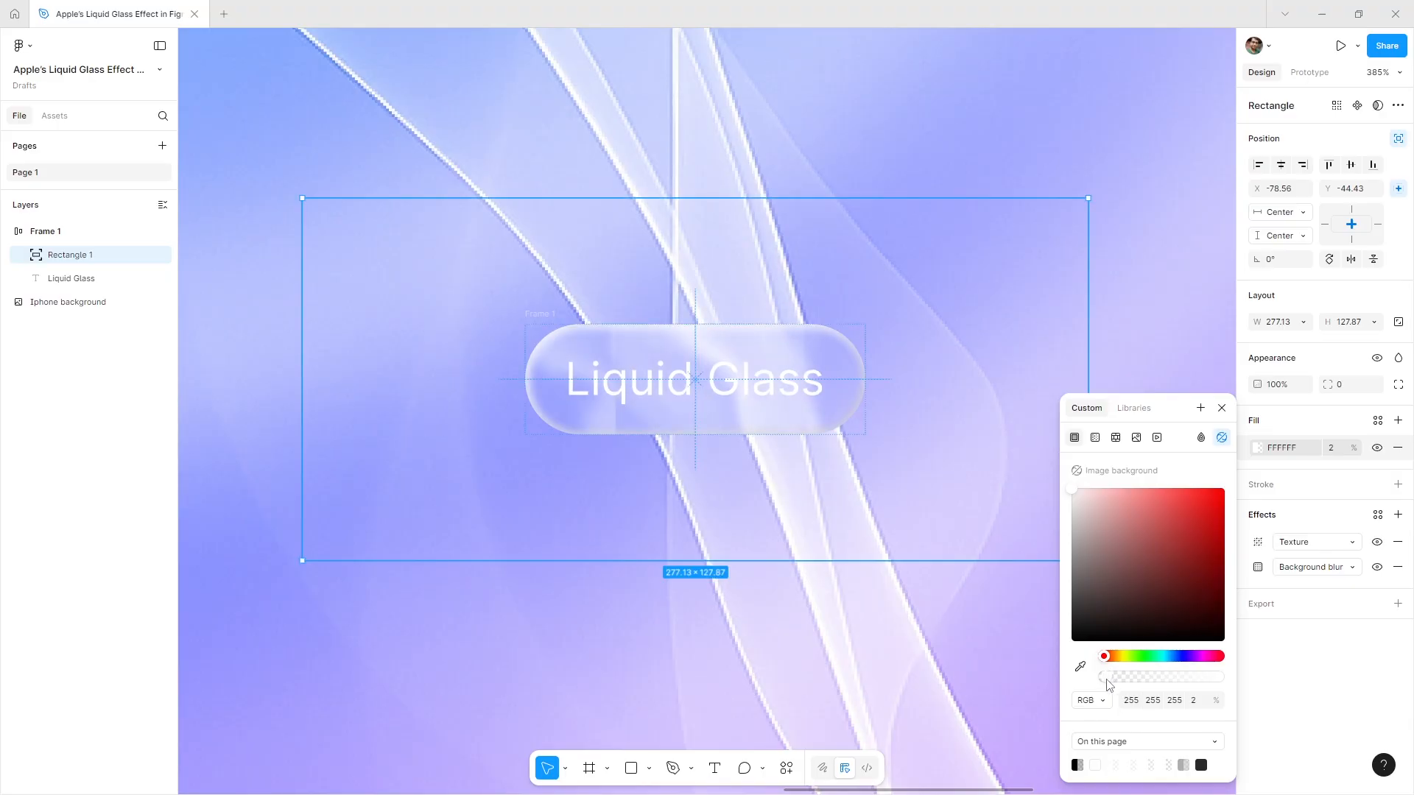
pyautogui.click(1221, 410)
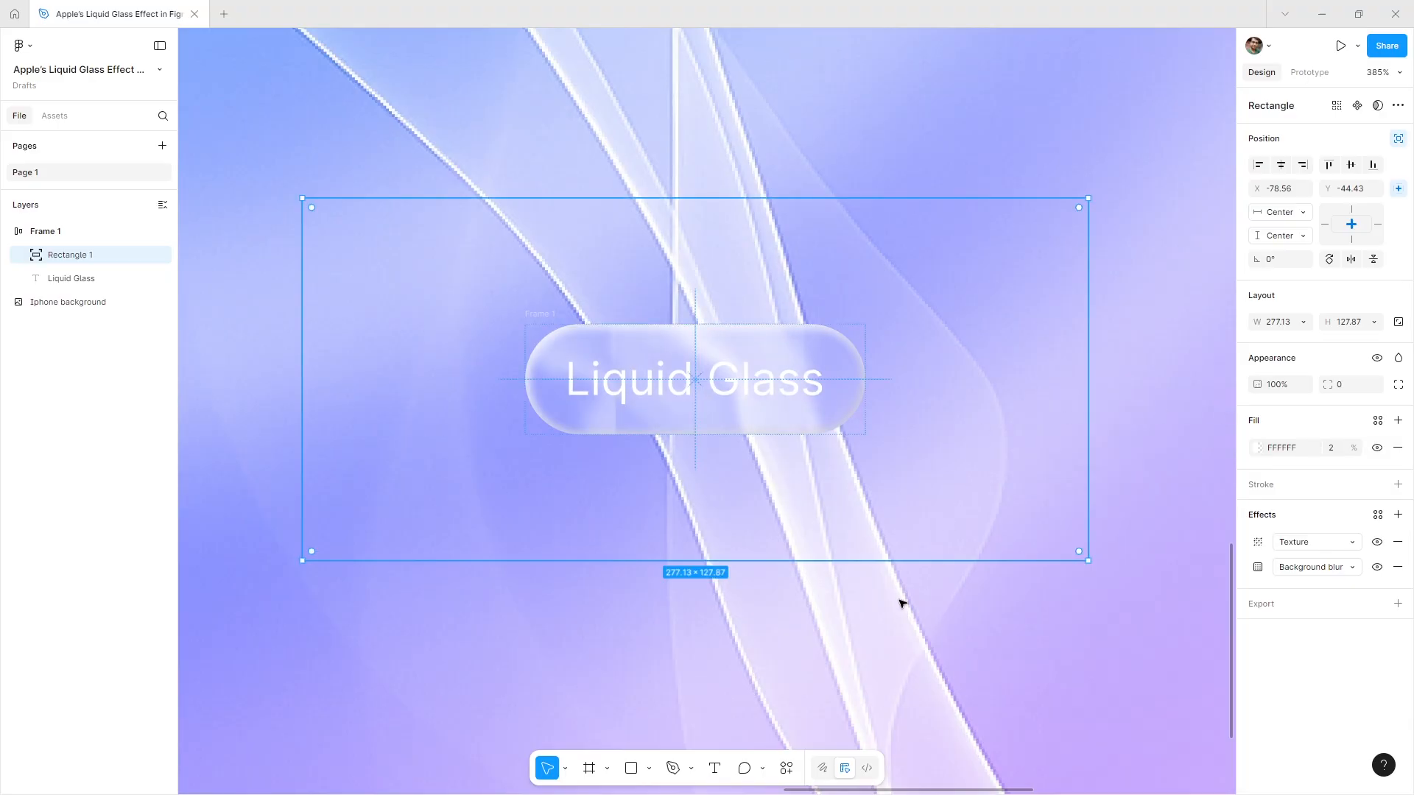
# - Try moving the Liquid Glass button higher over the iPhone background image
pyautogui.click(859, 638)
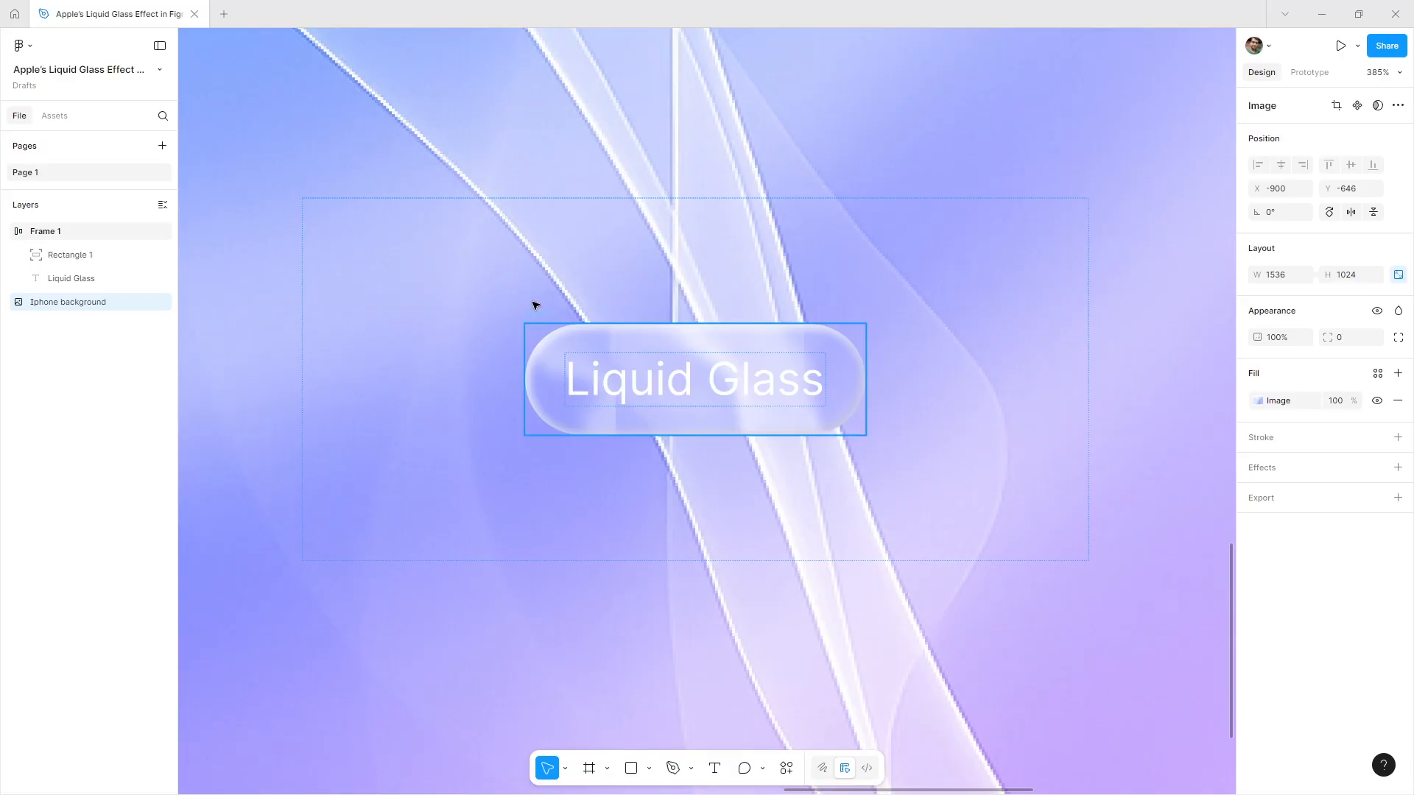
pyautogui.moveTo(533, 302); pyautogui.dragTo(508, 153)
pyautogui.hotkey('ctrl', 'z')
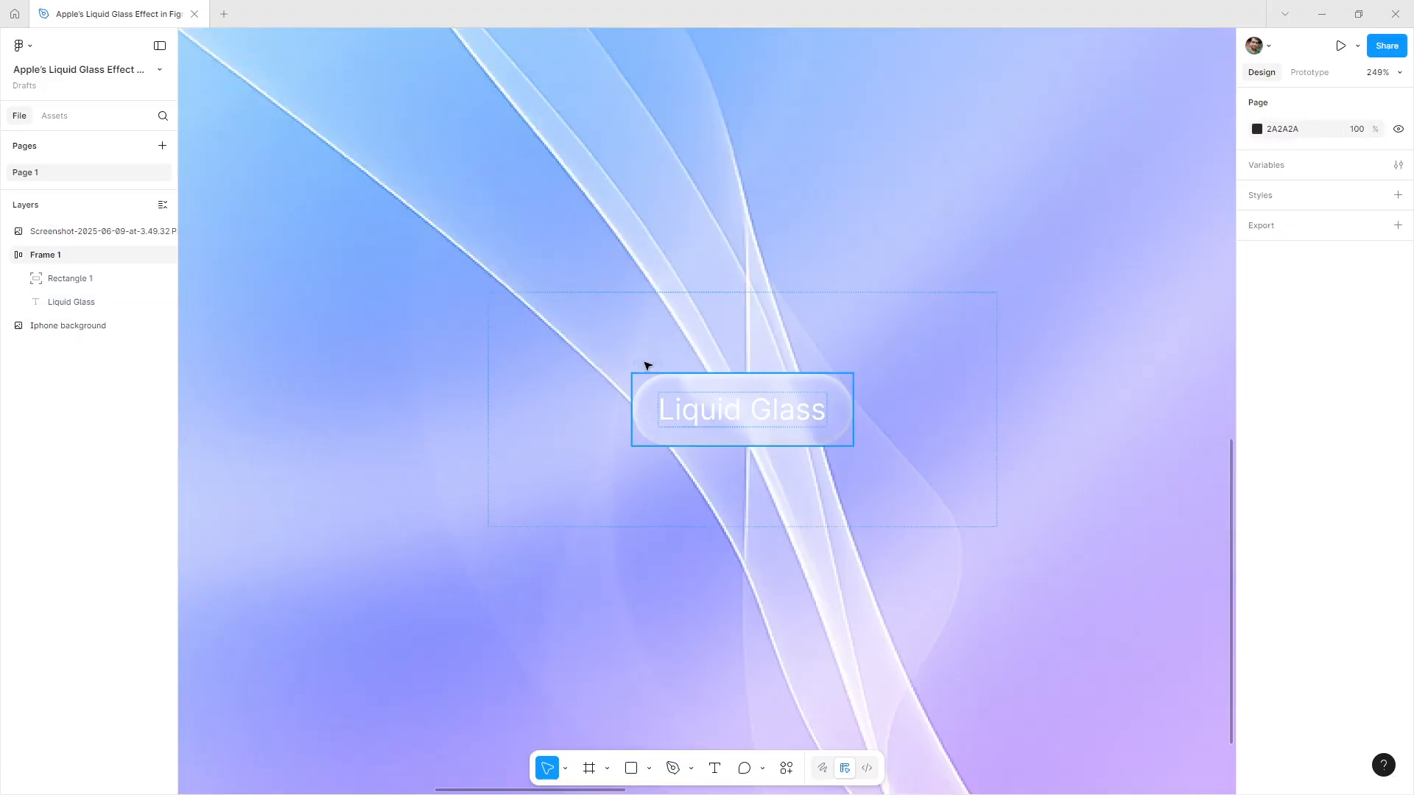
# - Copy the Liquid Glass button in Frame 1 and paste it onto the blue wave screenshot image
pyautogui.click(647, 366)
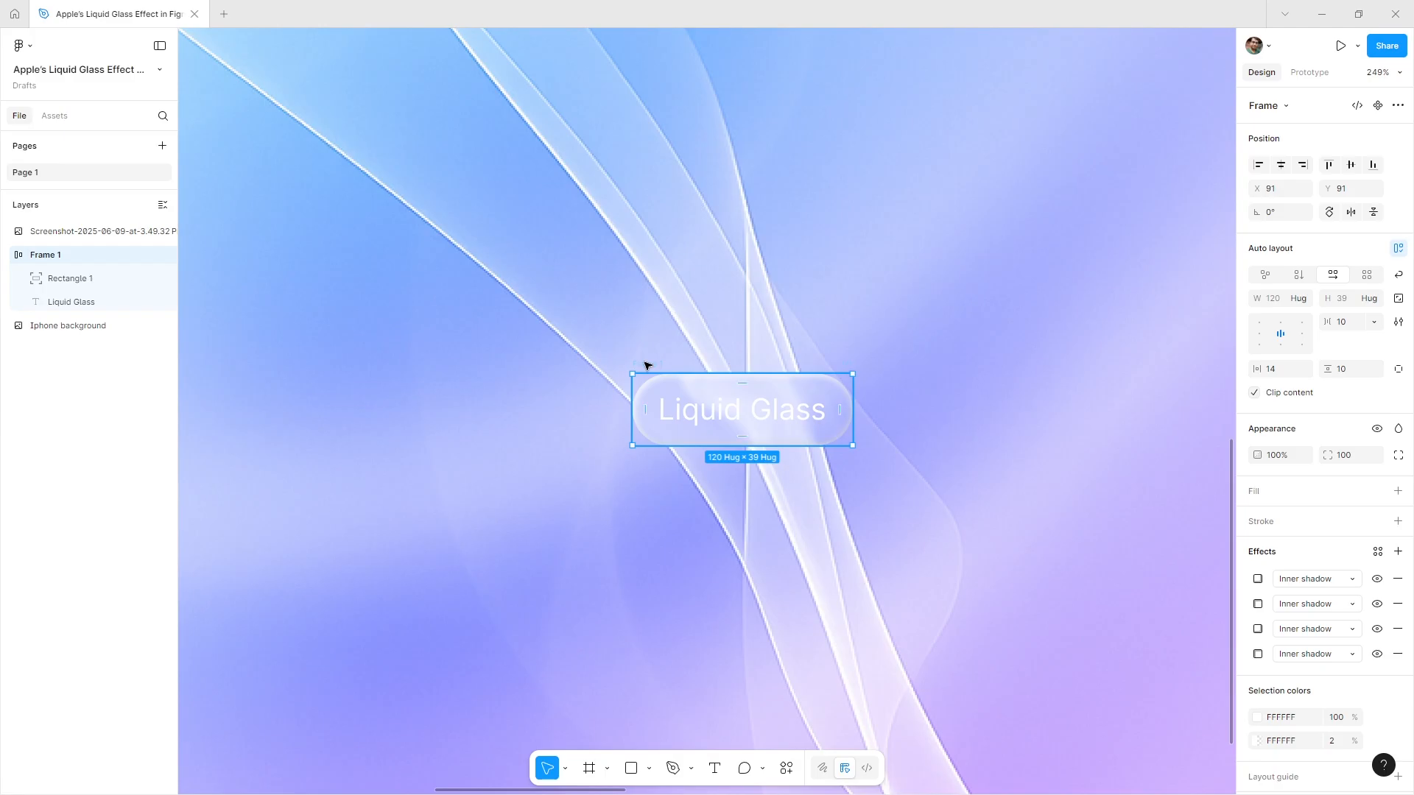
pyautogui.scroll(-3, 736, 390)
pyautogui.hscroll(10, 539, 464)
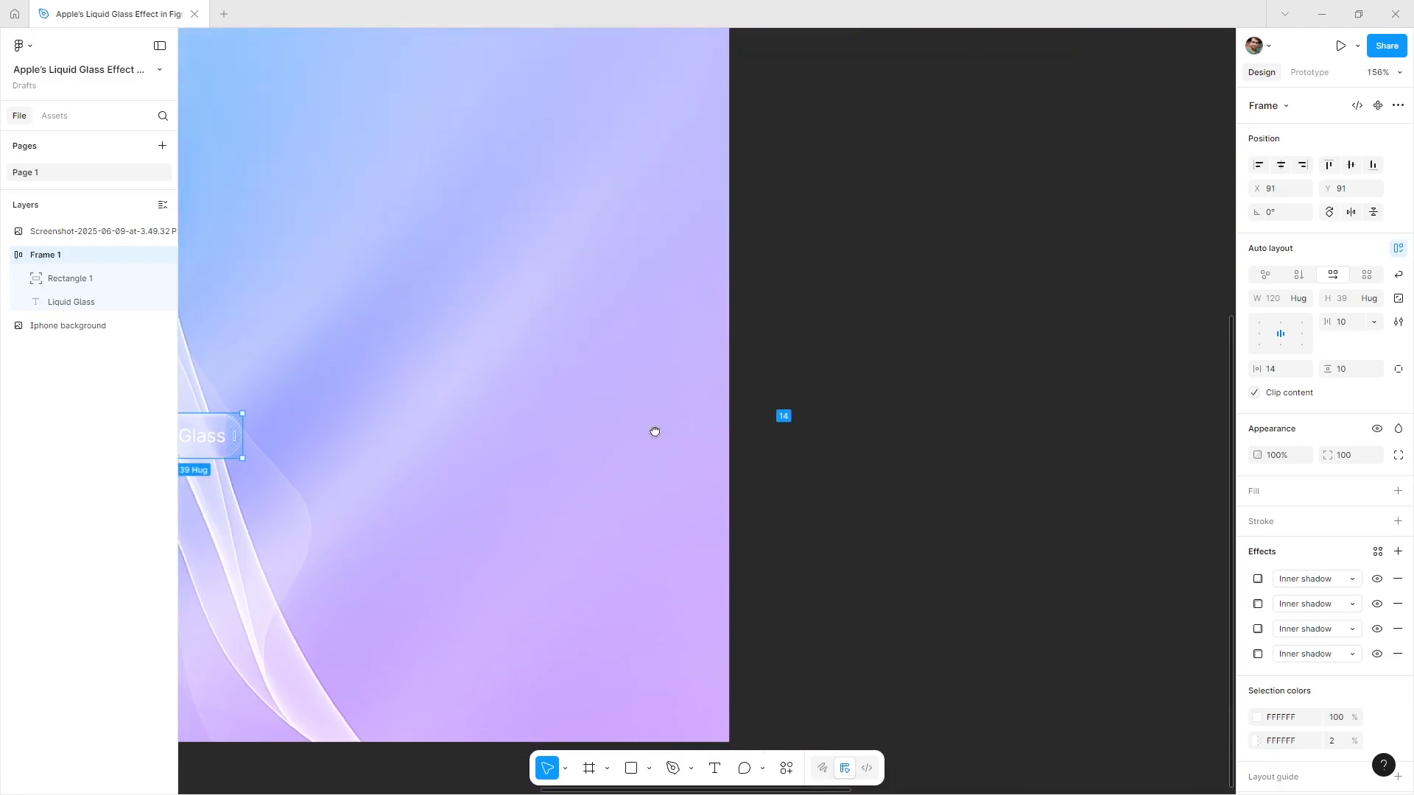
pyautogui.hscroll(10, 528, 438)
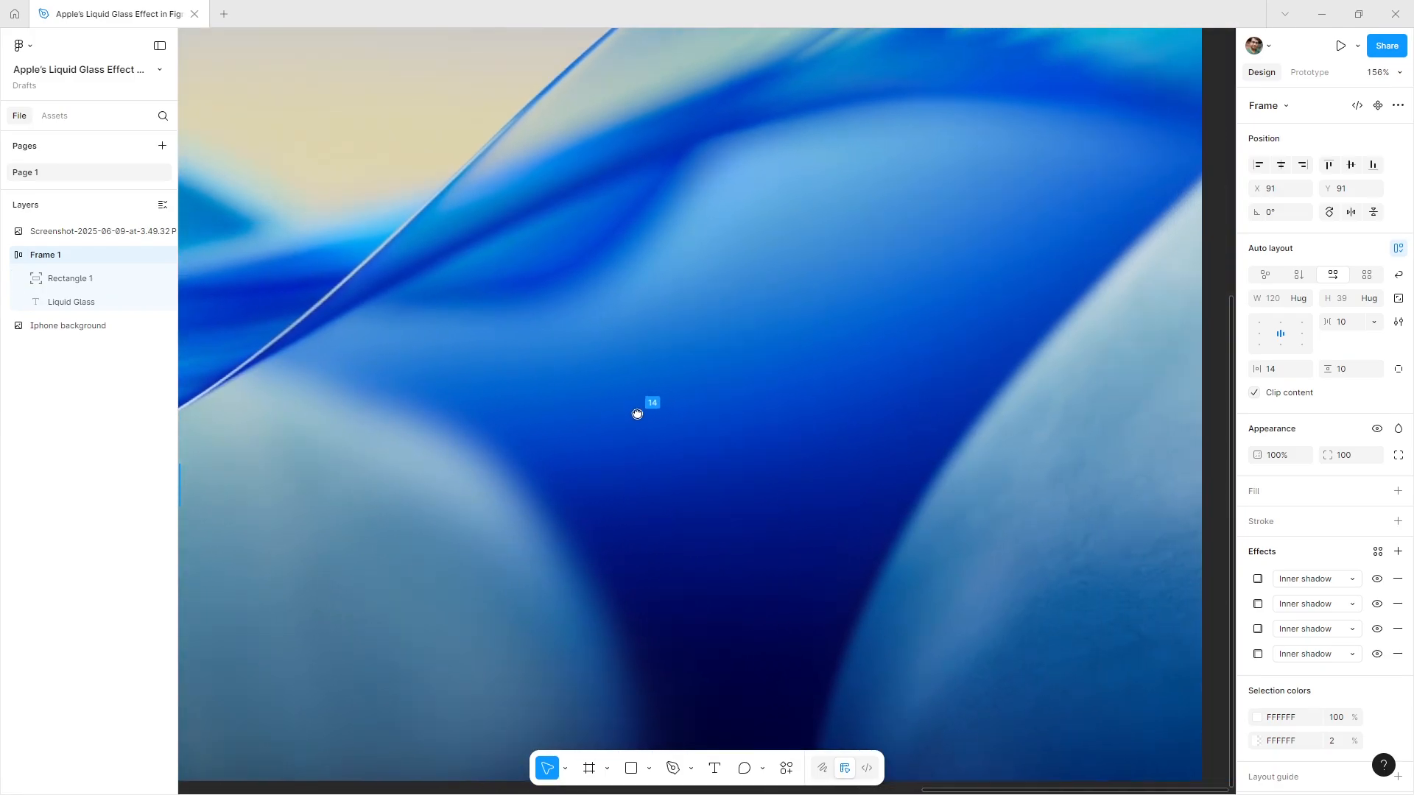
pyautogui.moveTo(834, 448); pyautogui.dragTo(758, 392)
pyautogui.moveTo(594, 346); pyautogui.dragTo(732, 431)
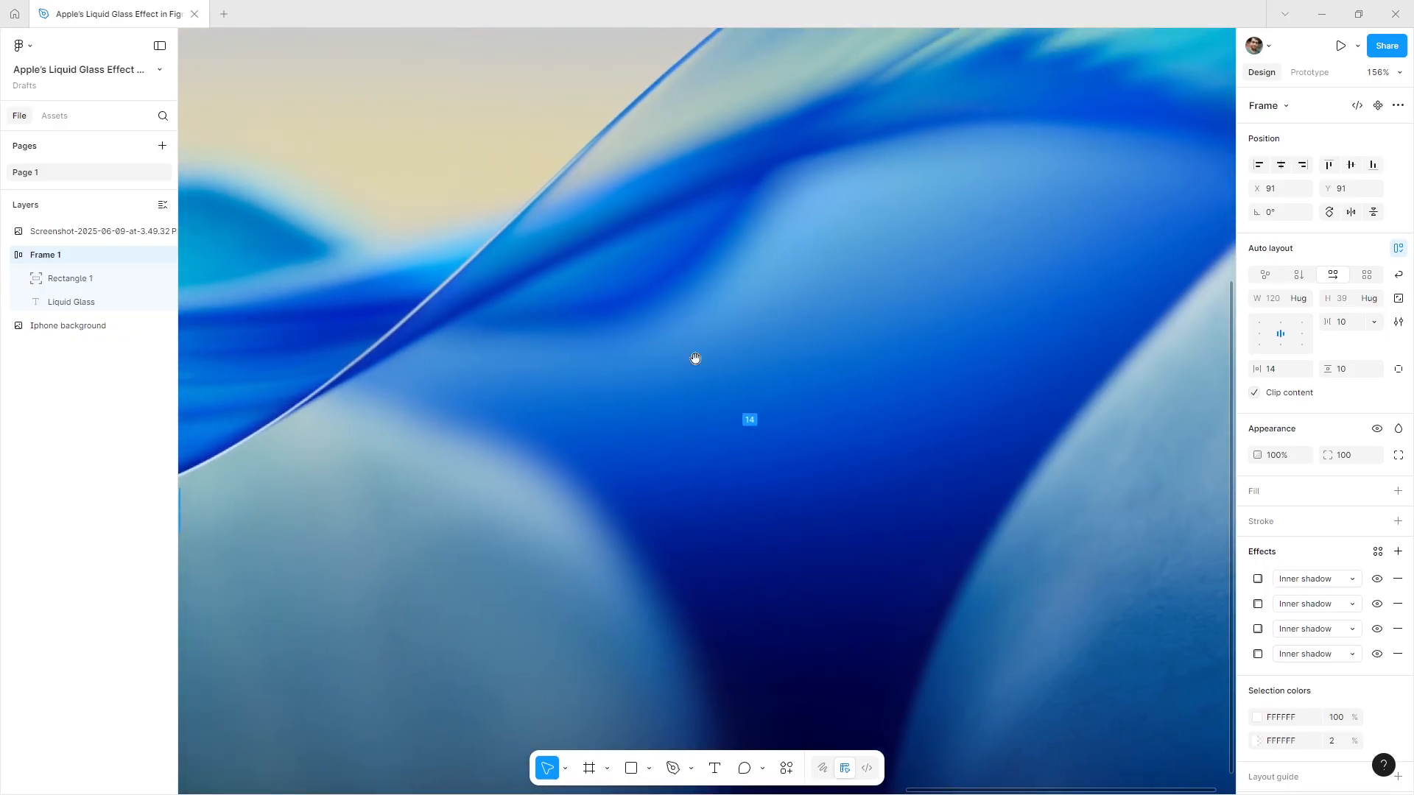
pyautogui.scroll(4, 663, 239)
pyautogui.moveTo(731, 283); pyautogui.dragTo(1002, 430)
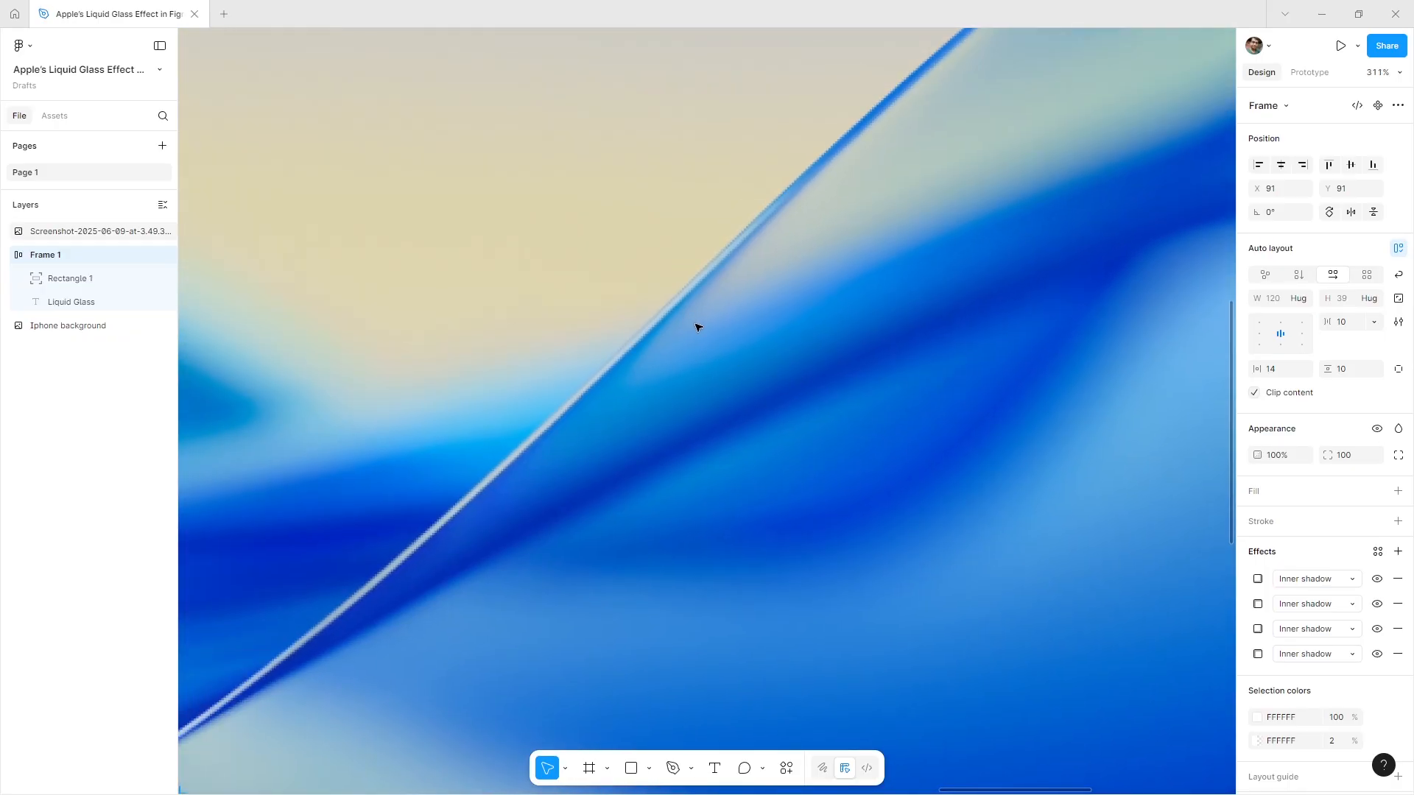
pyautogui.hotkey('ctrl', 'v')
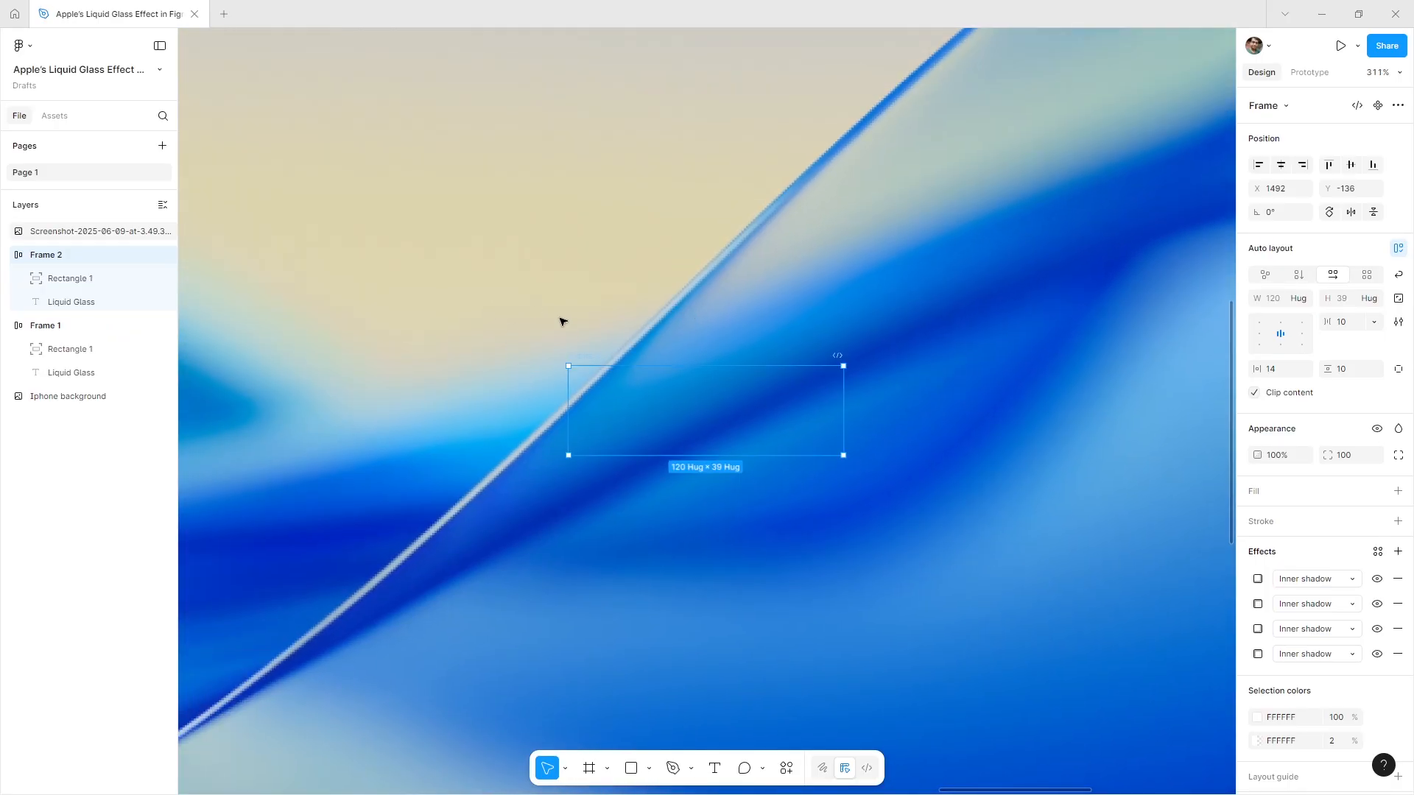
# - Move the pasted button over the wave's thin diagonal line and bring it in front of the screenshot image
pyautogui.moveTo(578, 355); pyautogui.dragTo(497, 321)
pyautogui.press(']')
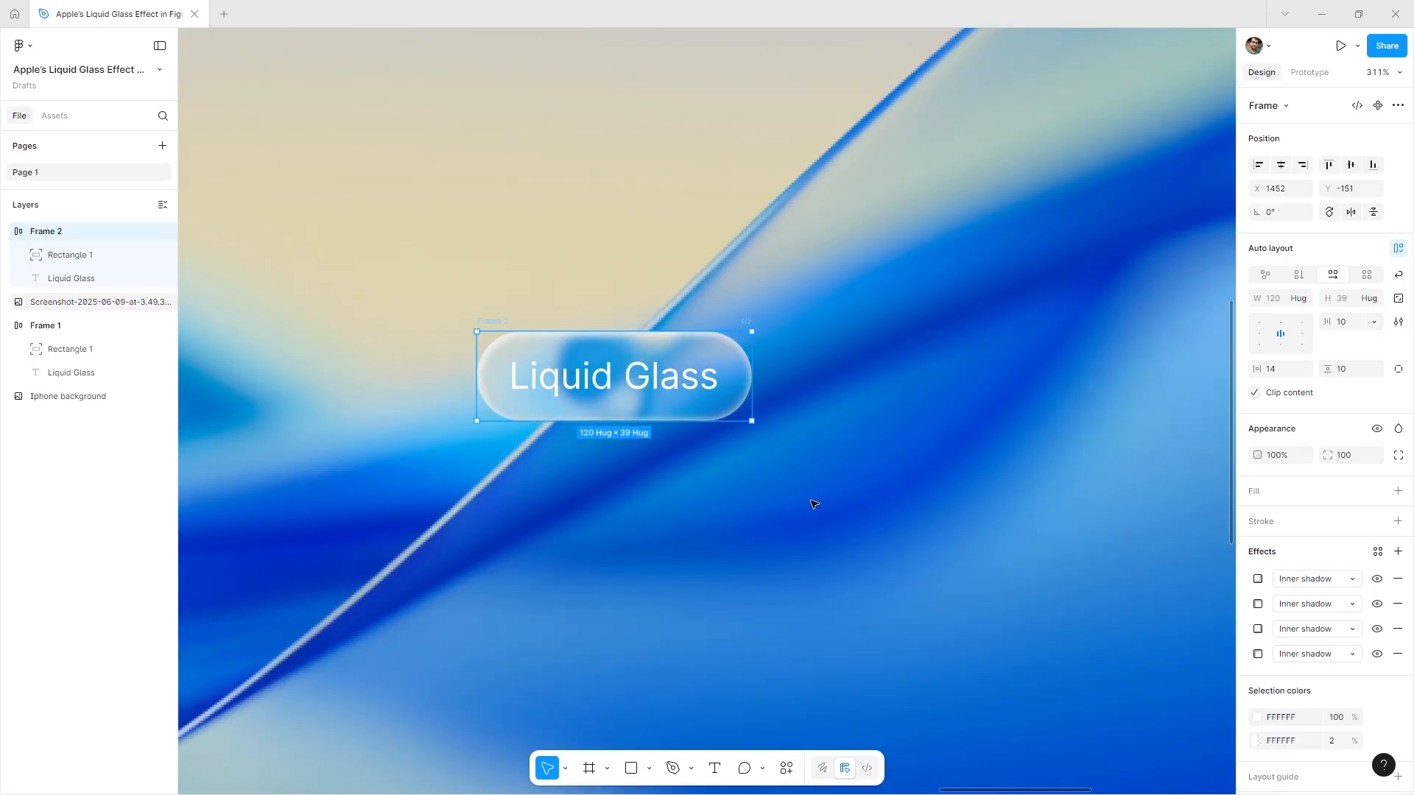
pyautogui.click(813, 504)
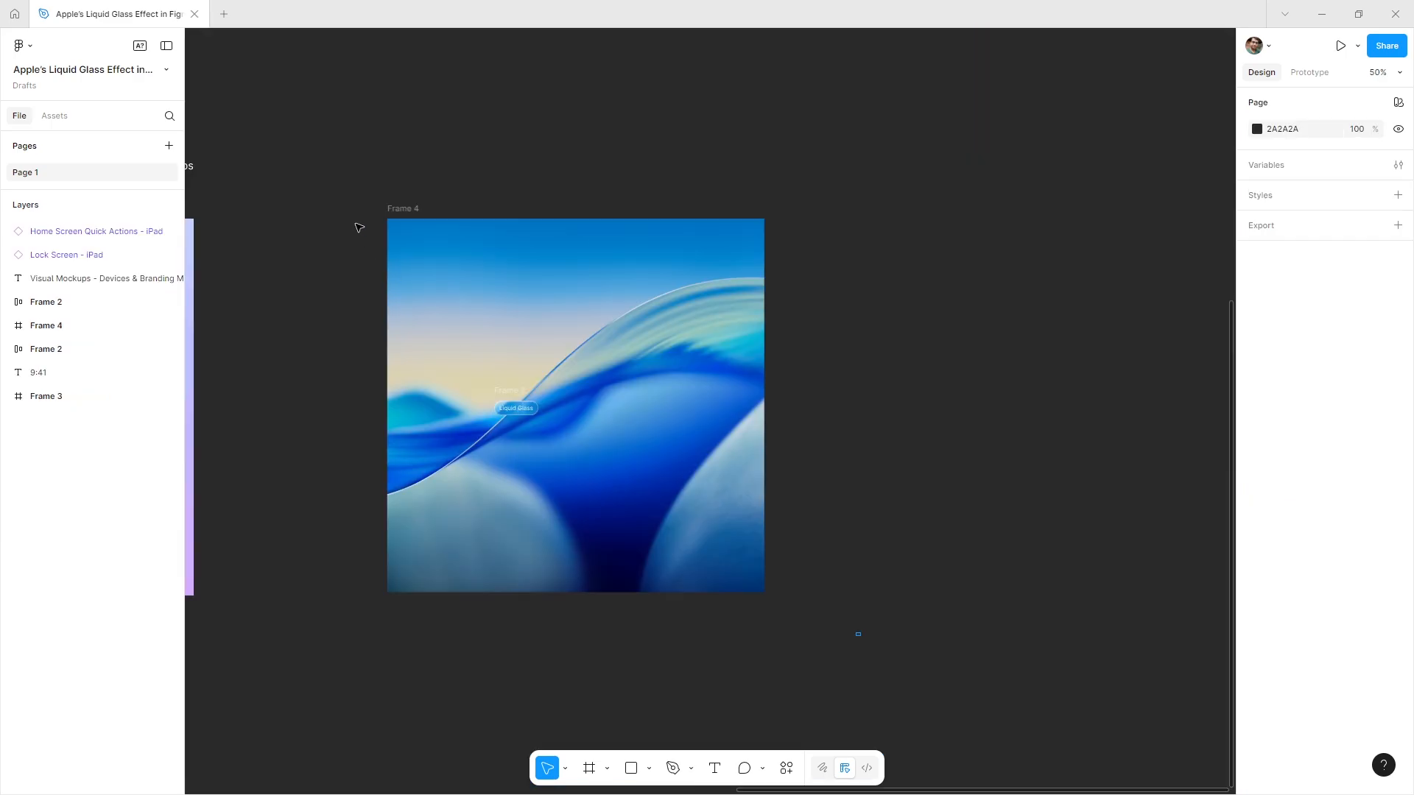
# - Duplicate Frame 4 together with its Liquid Glass button into the empty canvas area beside it
pyautogui.moveTo(855, 634); pyautogui.dragTo(343, 196)
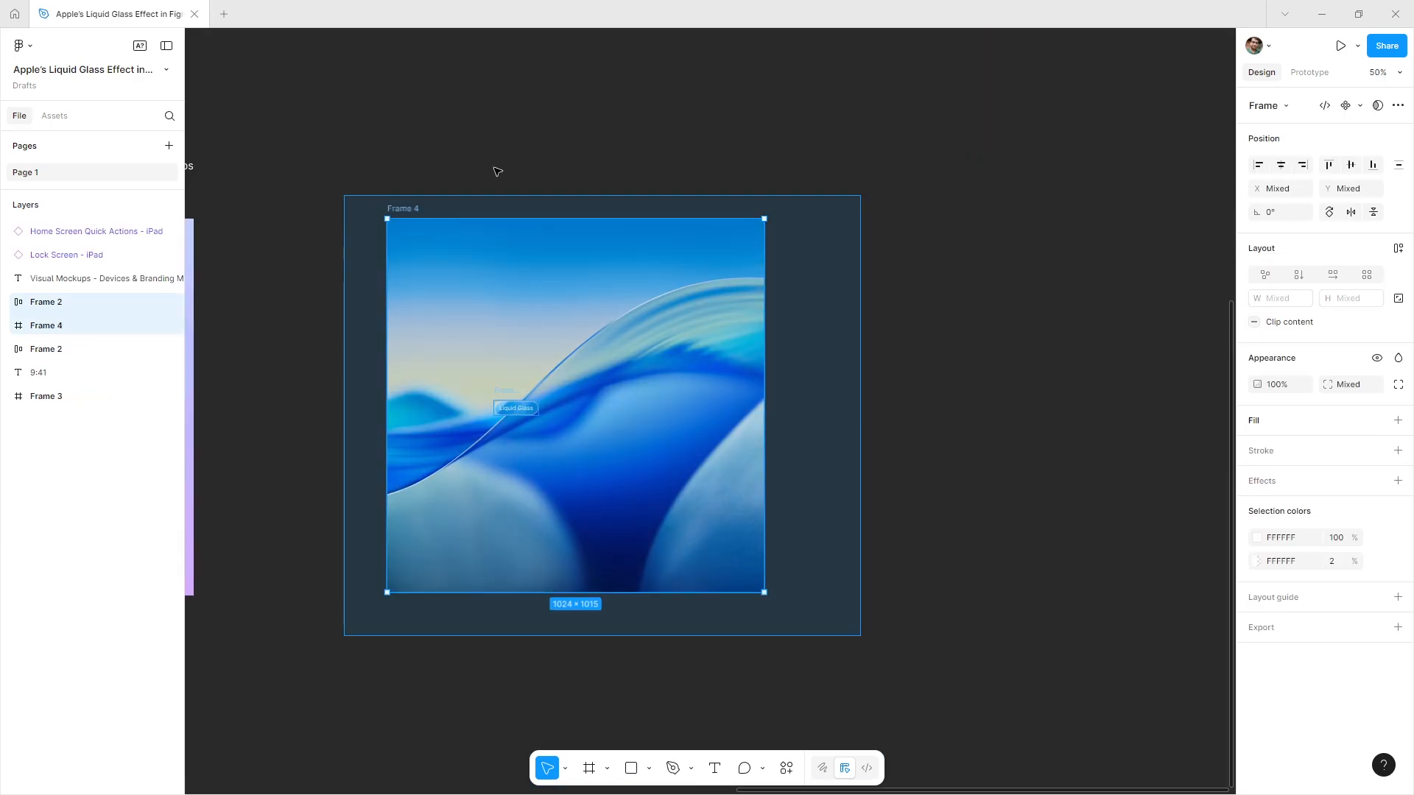
pyautogui.hscroll(5, 496, 170)
pyautogui.keyDown('alt'); pyautogui.moveTo(224, 219); pyautogui.dragTo(728, 249); pyautogui.keyUp('alt')
pyautogui.moveTo(1142, 656); pyautogui.dragTo(899, 645)
pyautogui.scroll(3, 593, 501)
pyautogui.moveTo(593, 501)
pyautogui.mouseDown()
pyautogui.moveTo(597, 575)
pyautogui.moveTo(590, 514)
pyautogui.mouseUp()
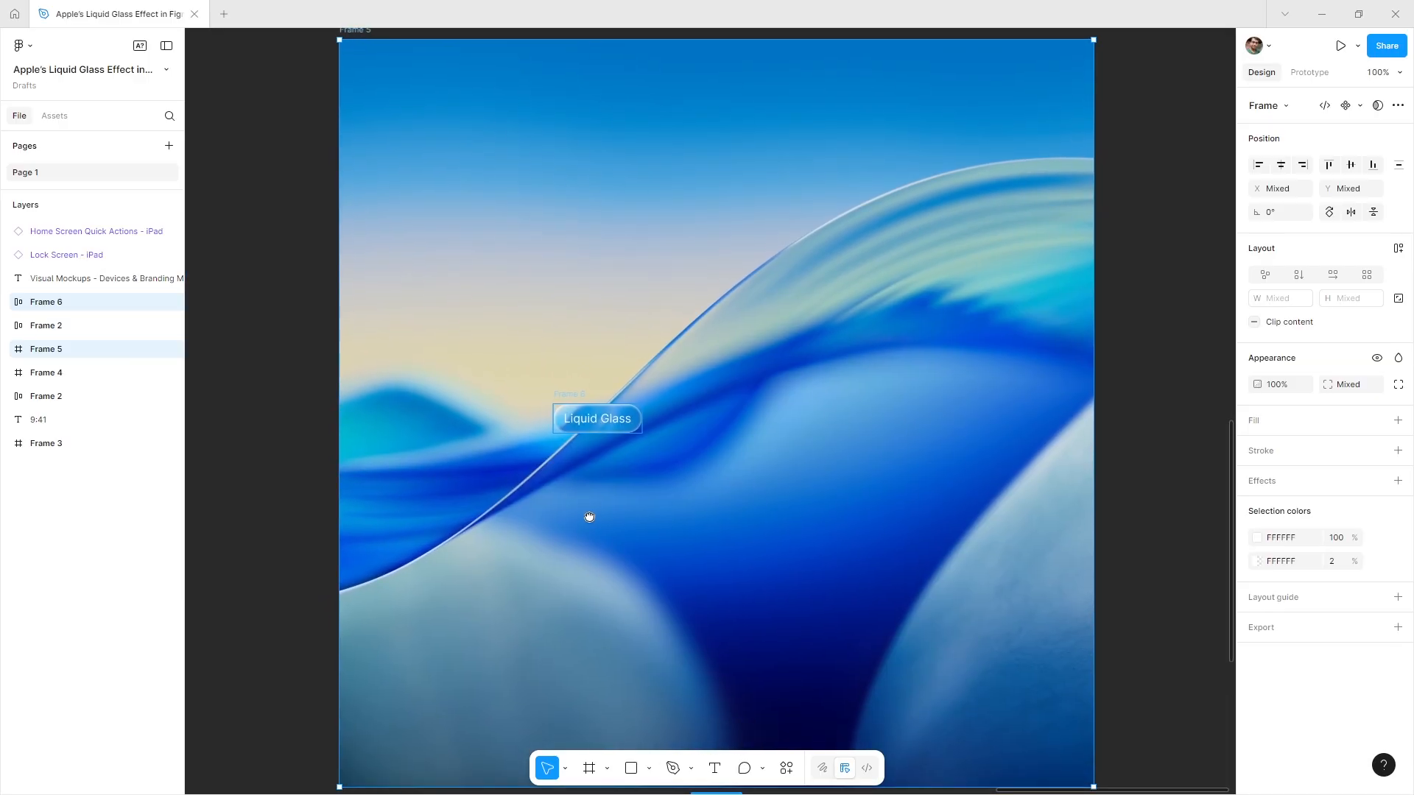
# - Move the duplicated Liquid Glass button straight up near the top of the copied wave frame, to Y -534
pyautogui.click(329, 398)
pyautogui.click(567, 393)
pyautogui.keyDown('shift'); pyautogui.moveTo(569, 308); pyautogui.dragTo(584, 113); pyautogui.keyUp('shift')
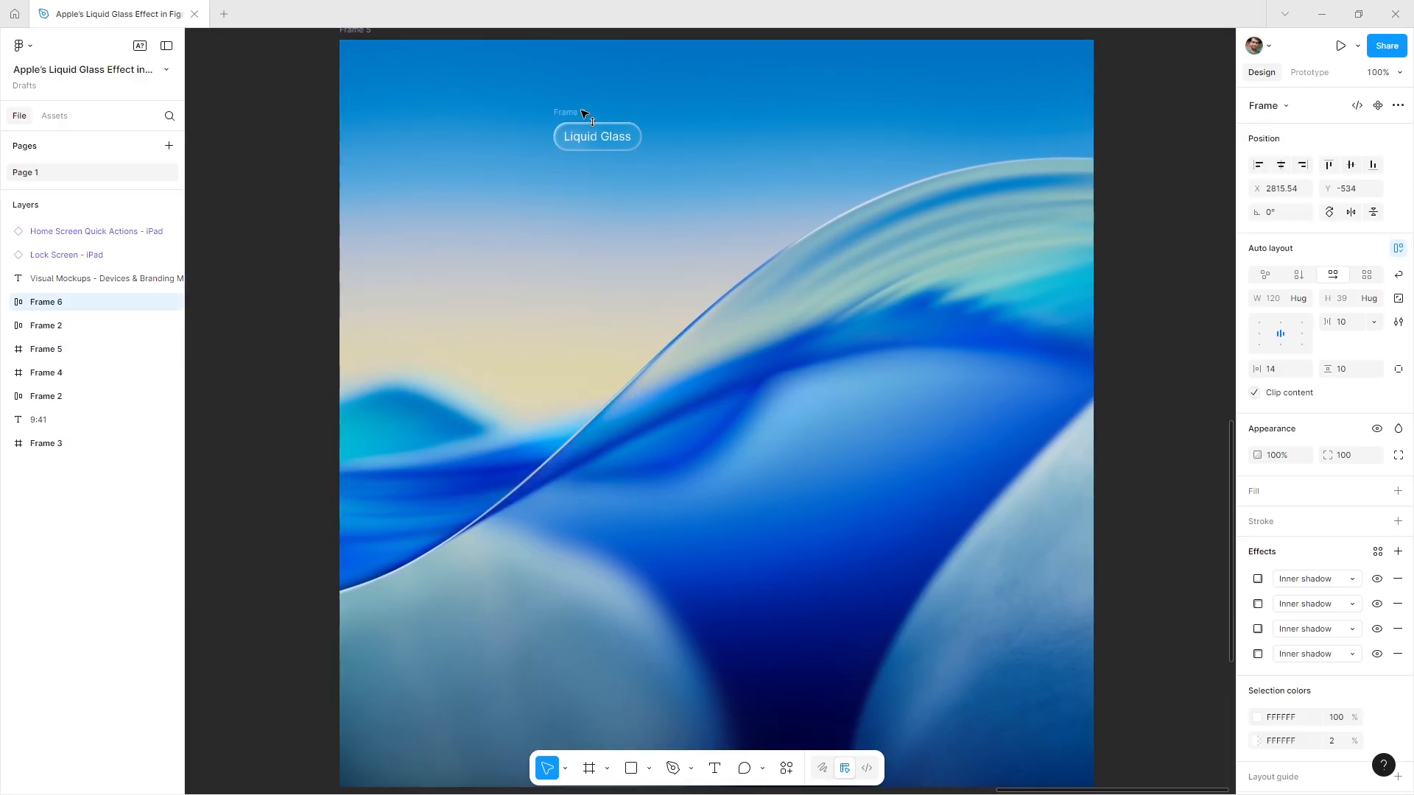
pyautogui.click(278, 328)
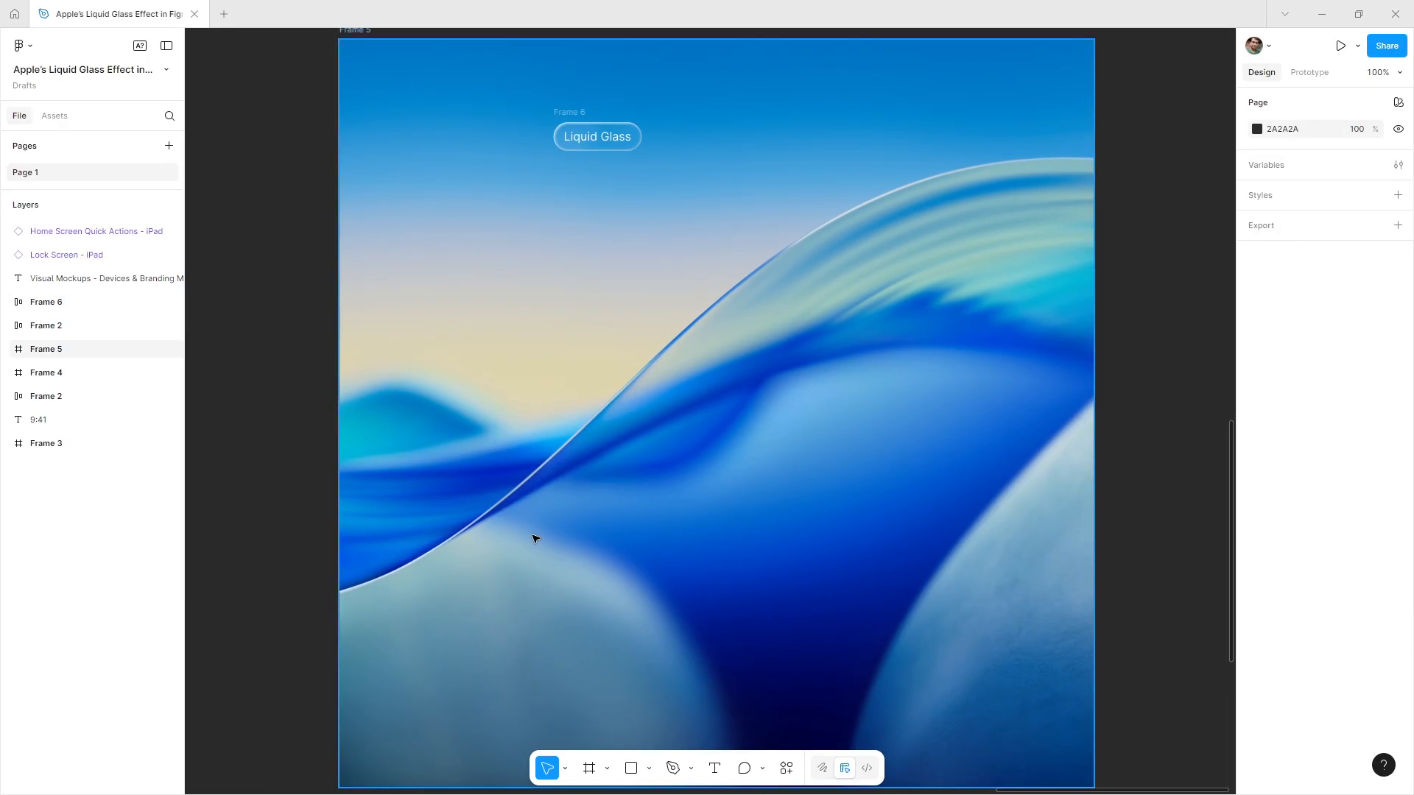
# - Paste the large 9:41 text into Frame 5, move it up to Y 398 and centre it horizontally
pyautogui.click(714, 768)
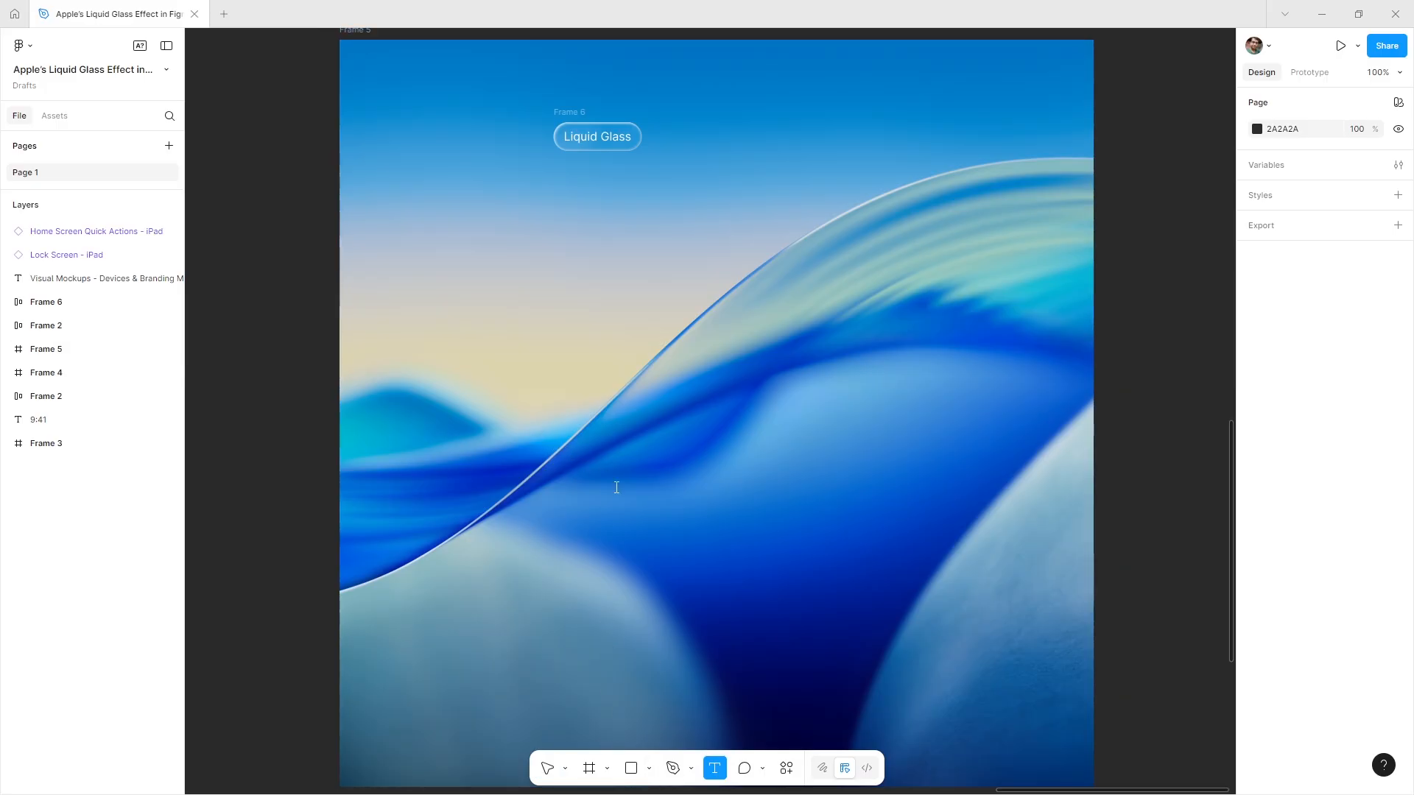
pyautogui.hotkey('ctrl', 'v')
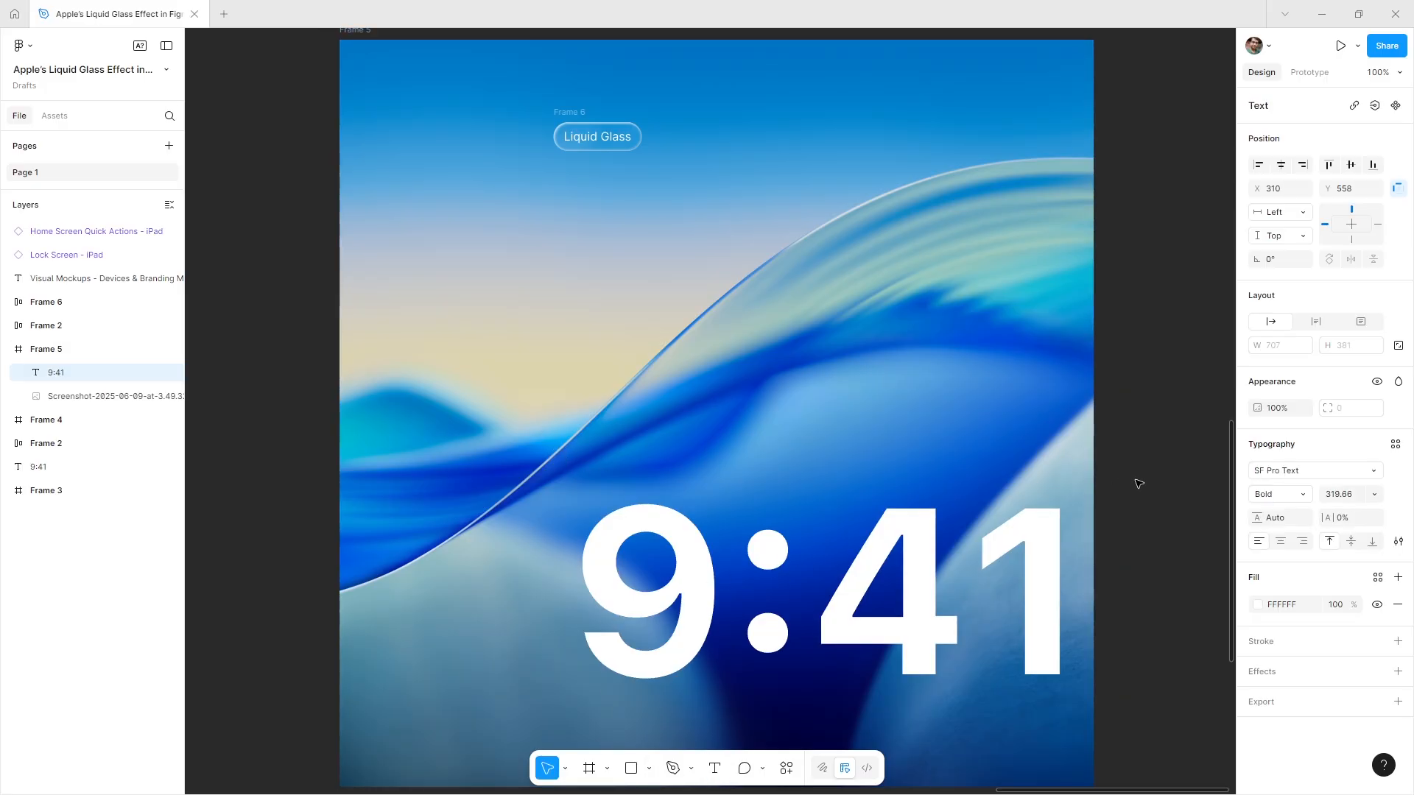
pyautogui.moveTo(856, 605); pyautogui.dragTo(769, 487)
pyautogui.click(1281, 164)
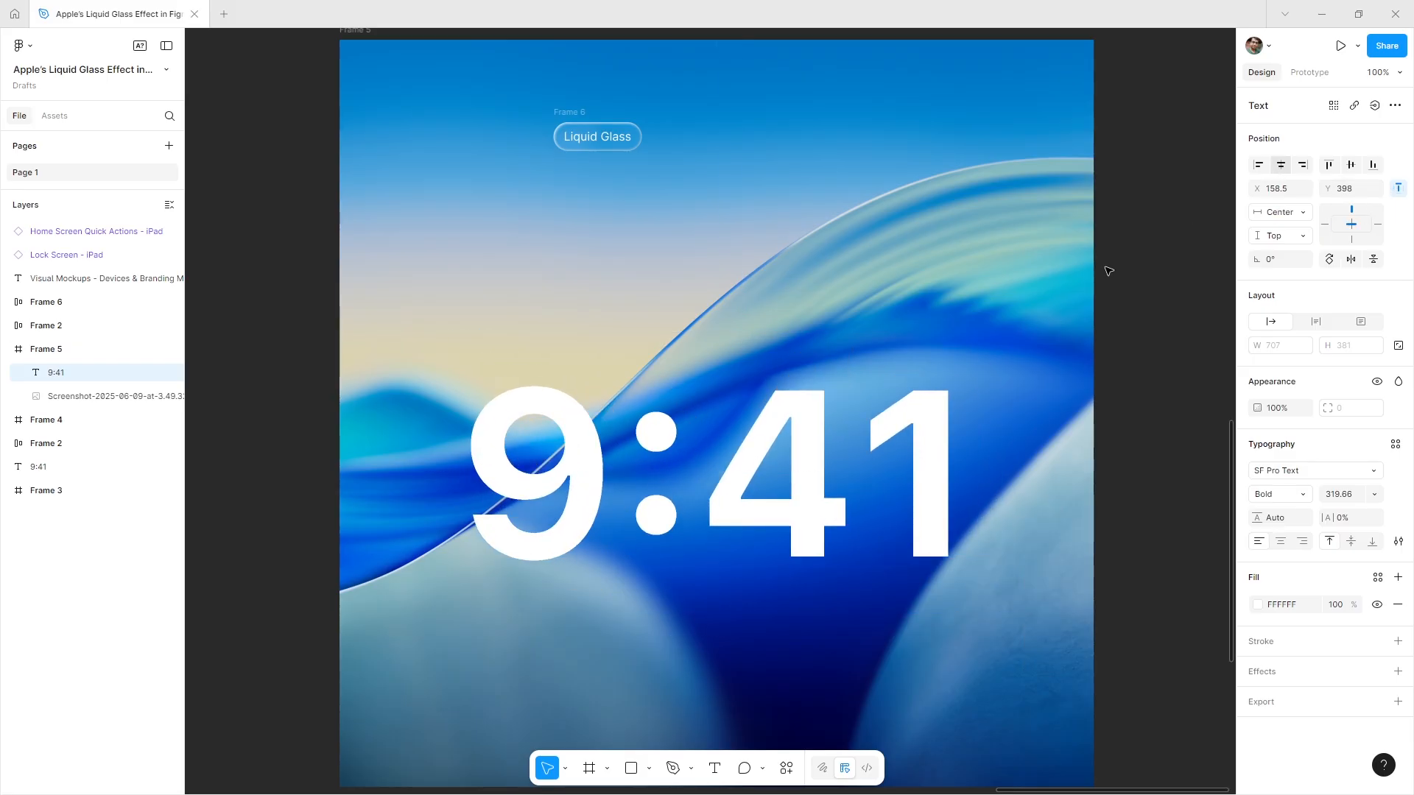
# - Copy Rectangle 1 from the Liquid Glass button in Frame 6 and paste it into Frame 5 above the 9:41 text
pyautogui.click(1136, 322)
pyautogui.click(568, 123)
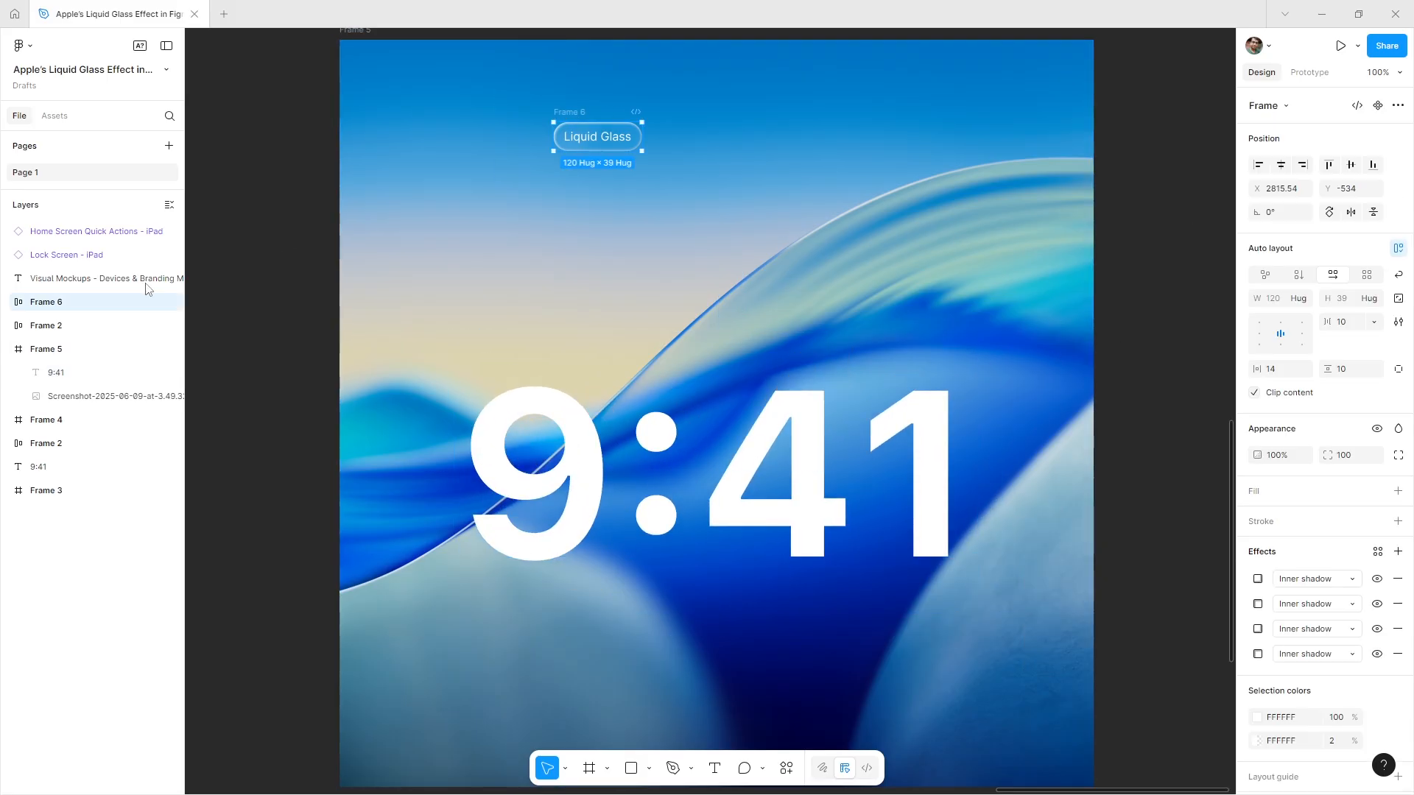
pyautogui.click(7, 302)
pyautogui.click(61, 327)
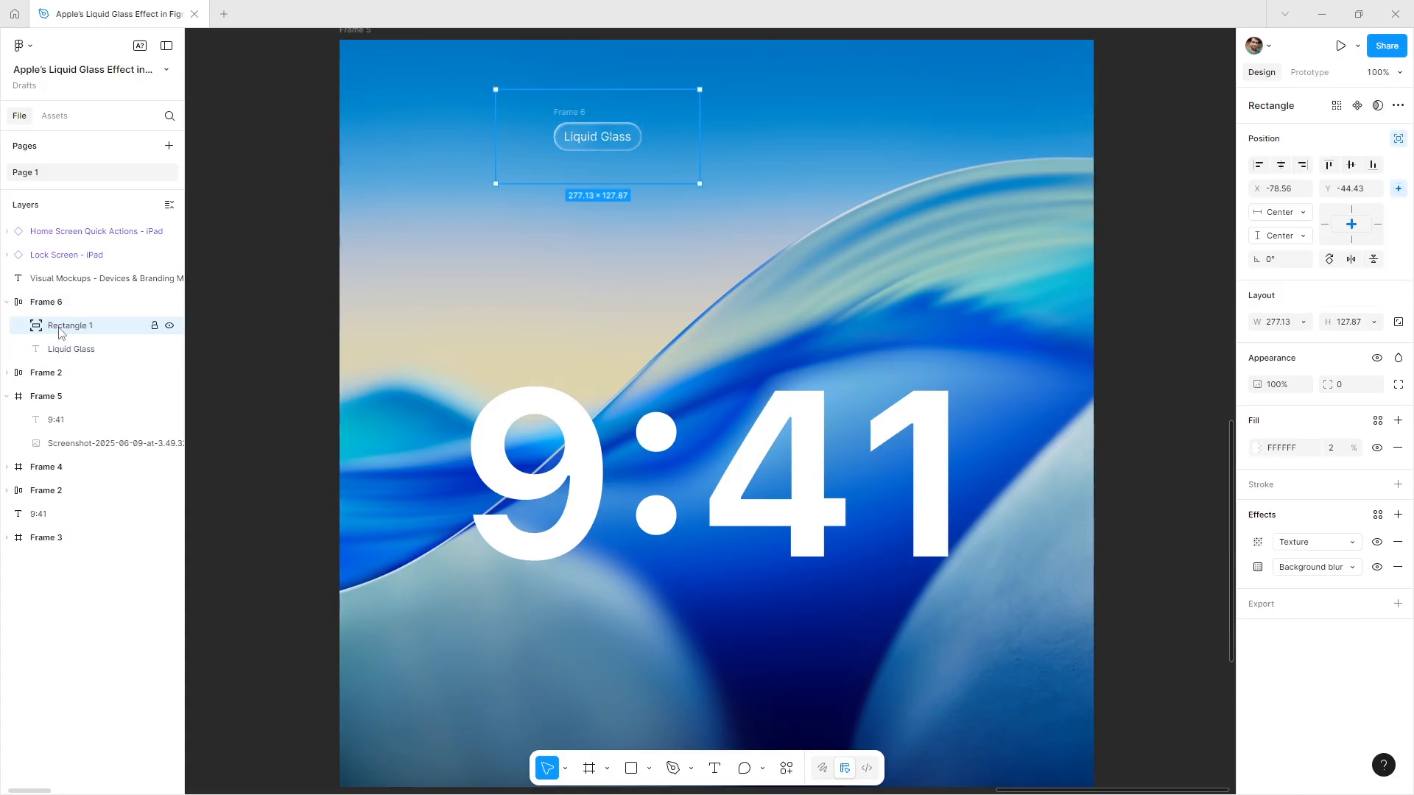
pyautogui.click(624, 464)
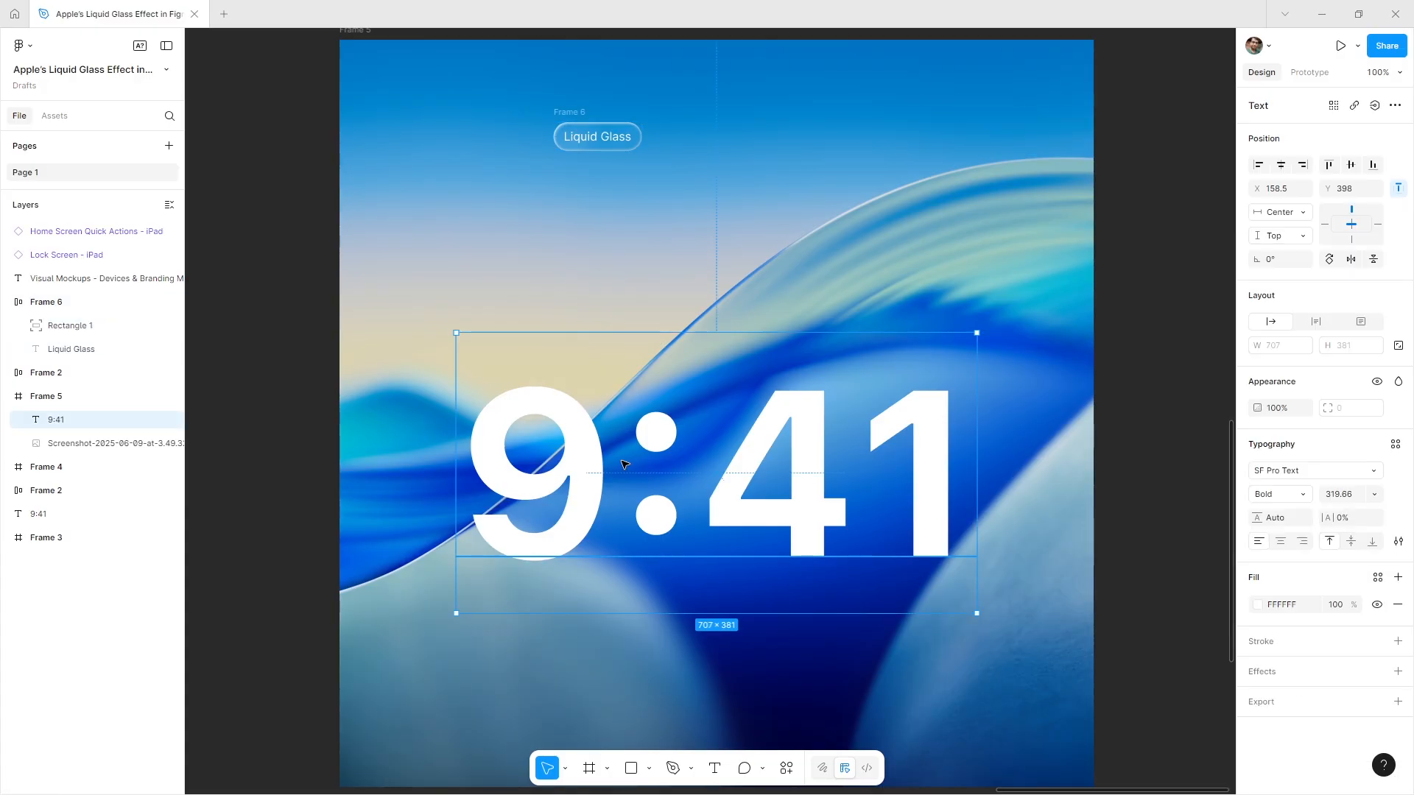
pyautogui.hotkey('ctrl', 'v')
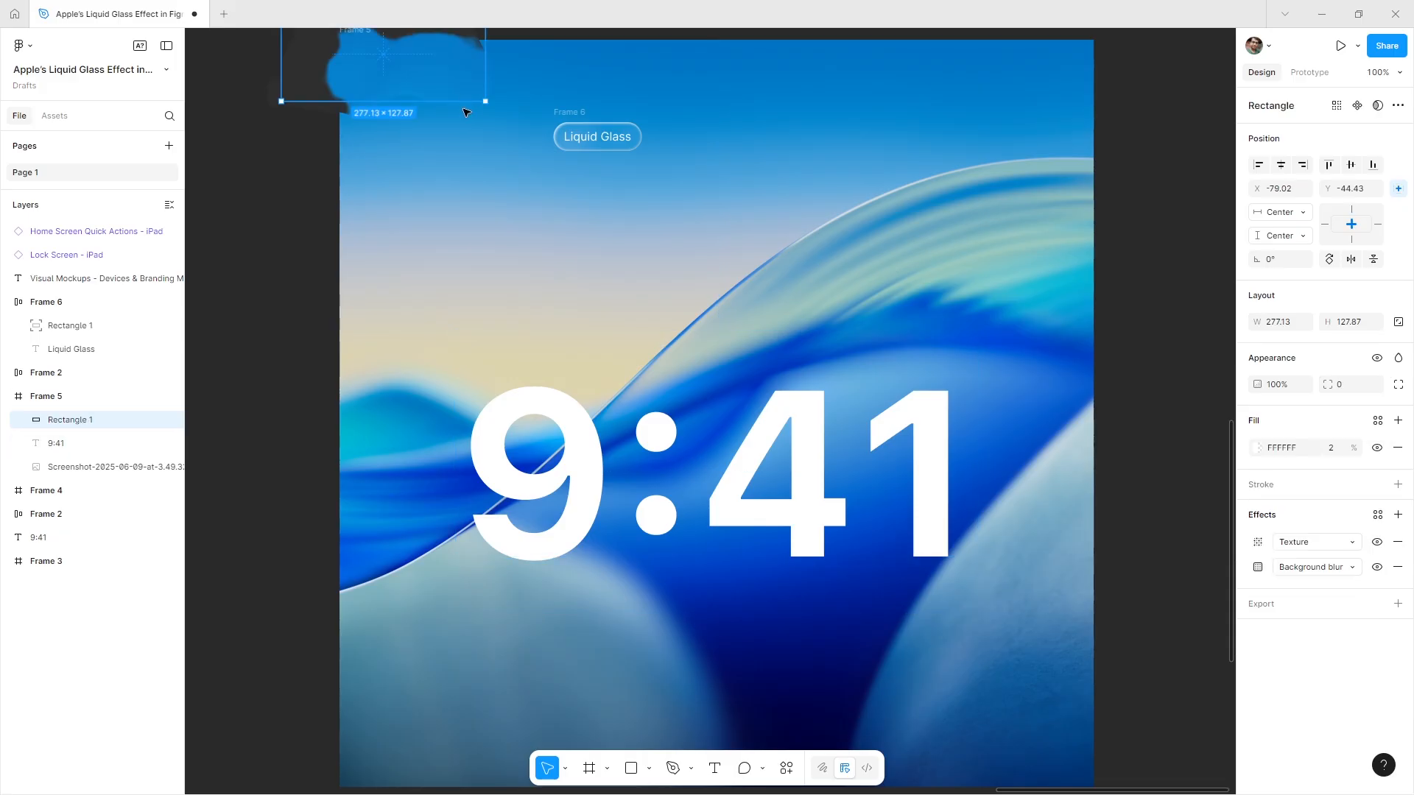
# - Move the pasted rectangle over the 9:41 text and enlarge it to about 903 × 417 so it covers all the digits
pyautogui.moveTo(440, 91); pyautogui.dragTo(554, 422)
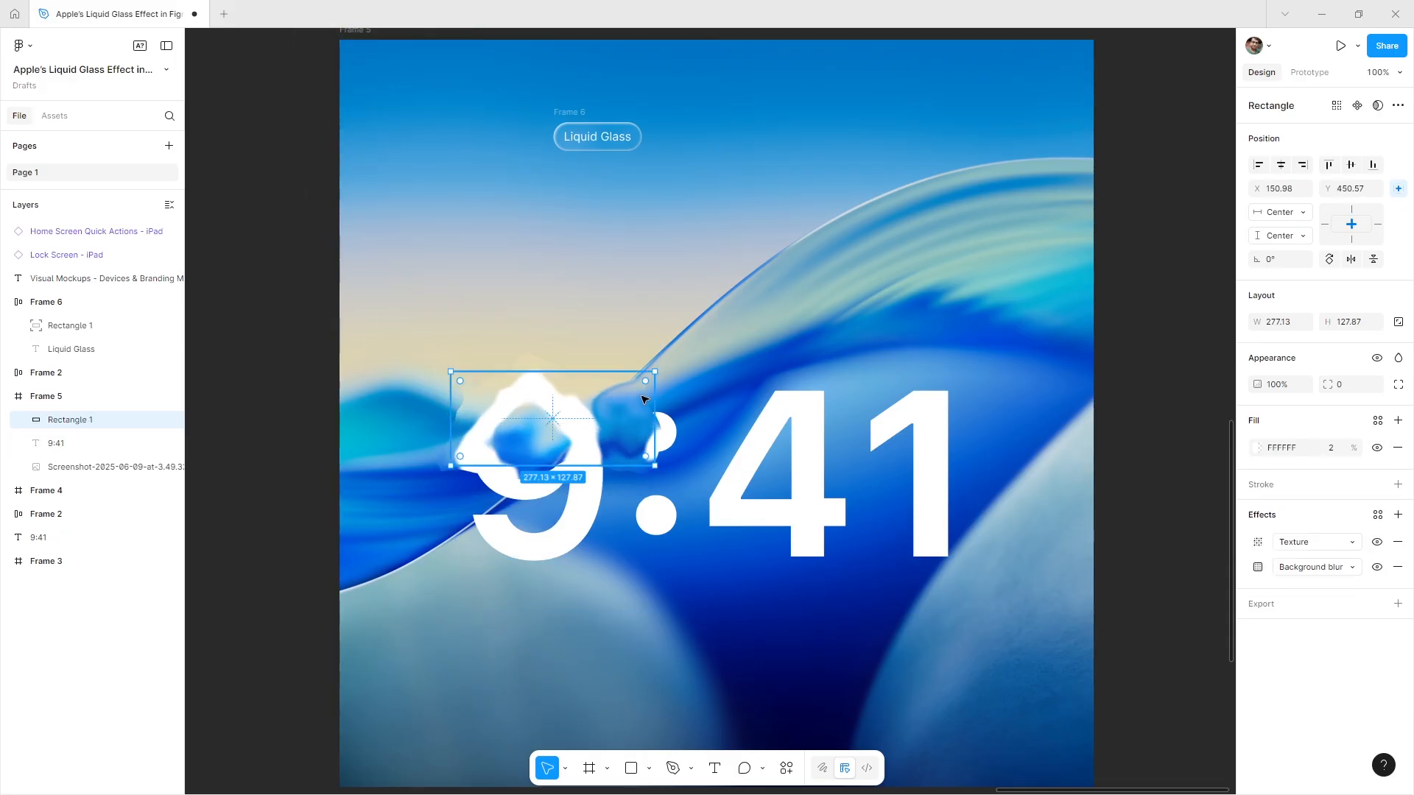
pyautogui.moveTo(656, 373); pyautogui.dragTo(788, 309)
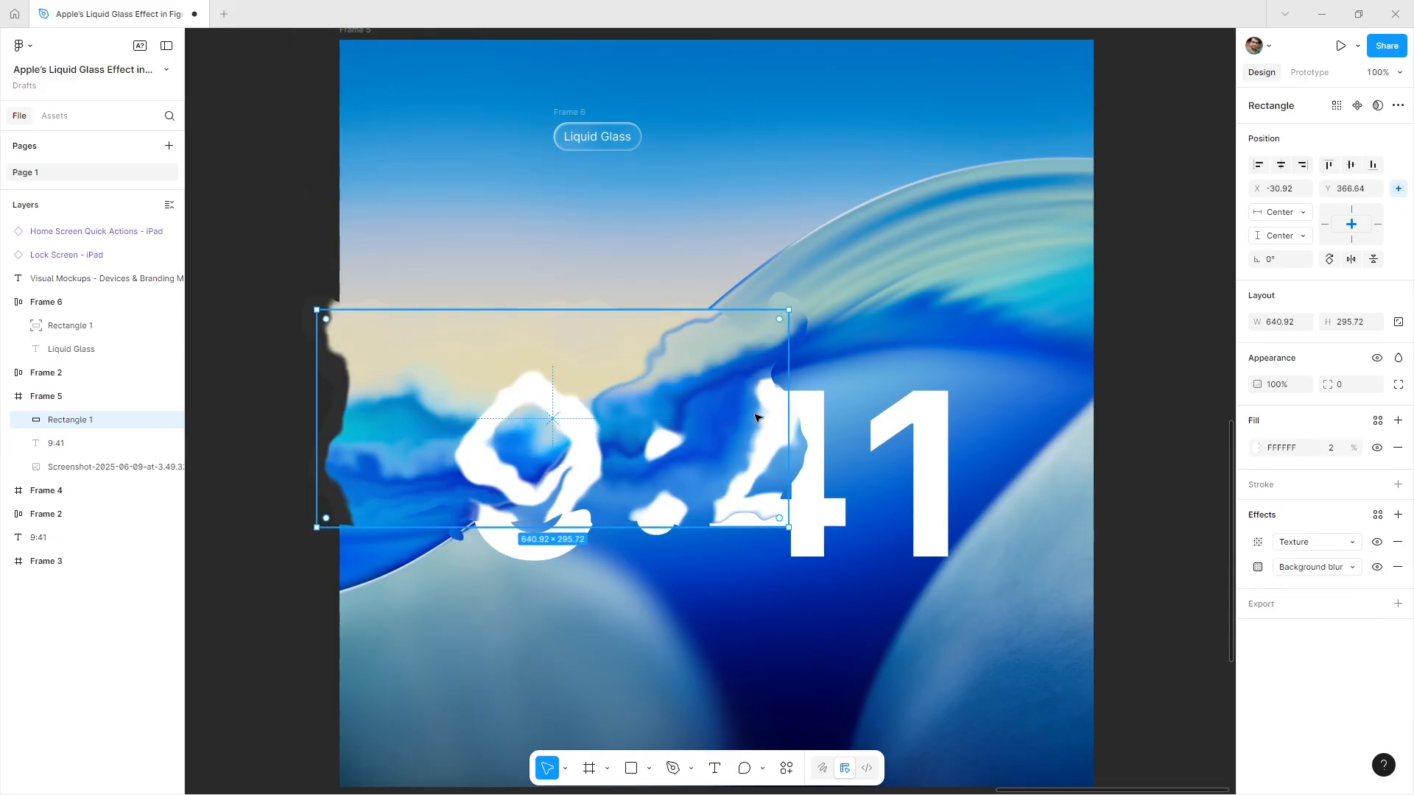
pyautogui.moveTo(786, 363); pyautogui.dragTo(899, 411)
pyautogui.moveTo(899, 356); pyautogui.dragTo(1014, 310)
pyautogui.moveTo(817, 451); pyautogui.dragTo(871, 457)
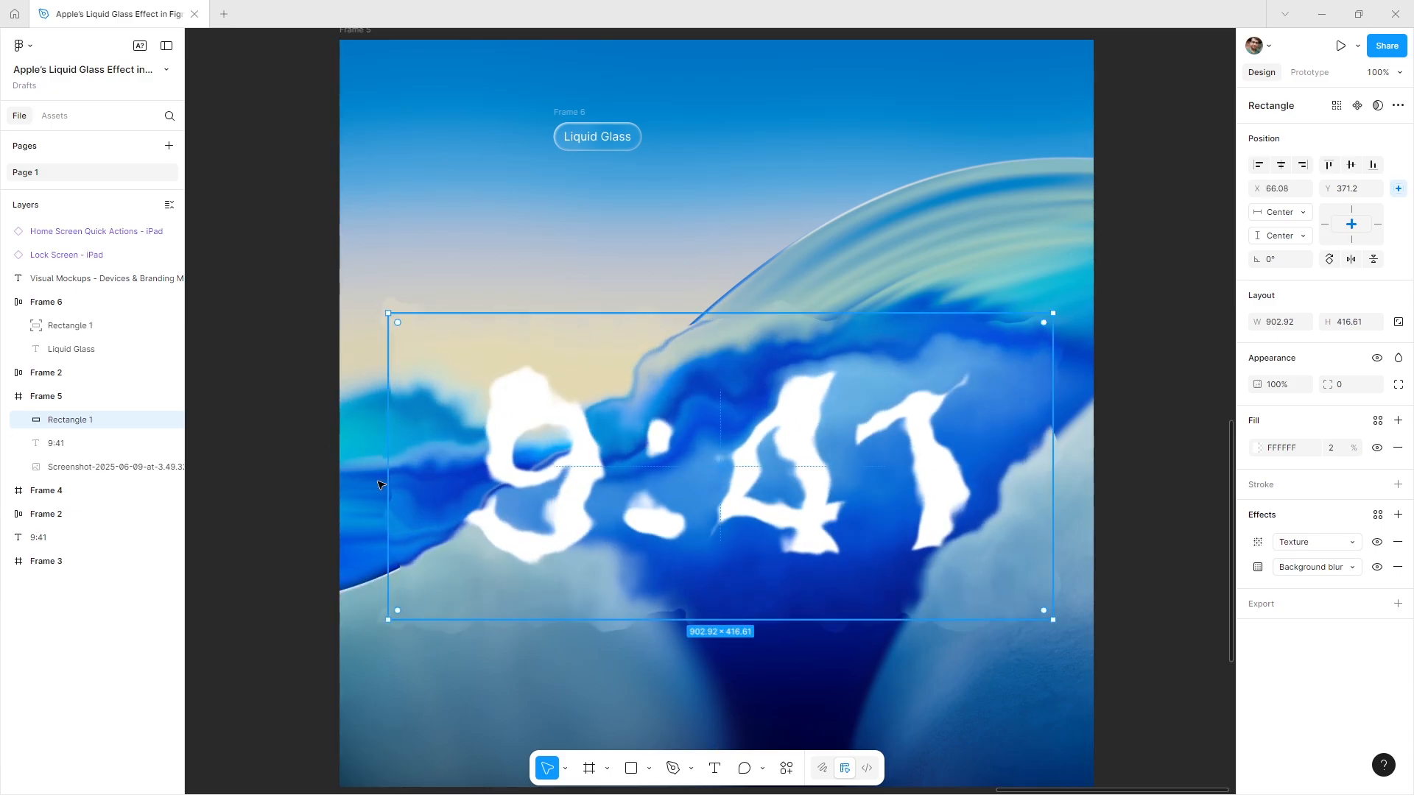
# - Mask the enlarged Rectangle 1 with the 9:41 text in Frame 5
pyautogui.keyDown('shift'); pyautogui.click(80, 446); pyautogui.keyUp('shift')
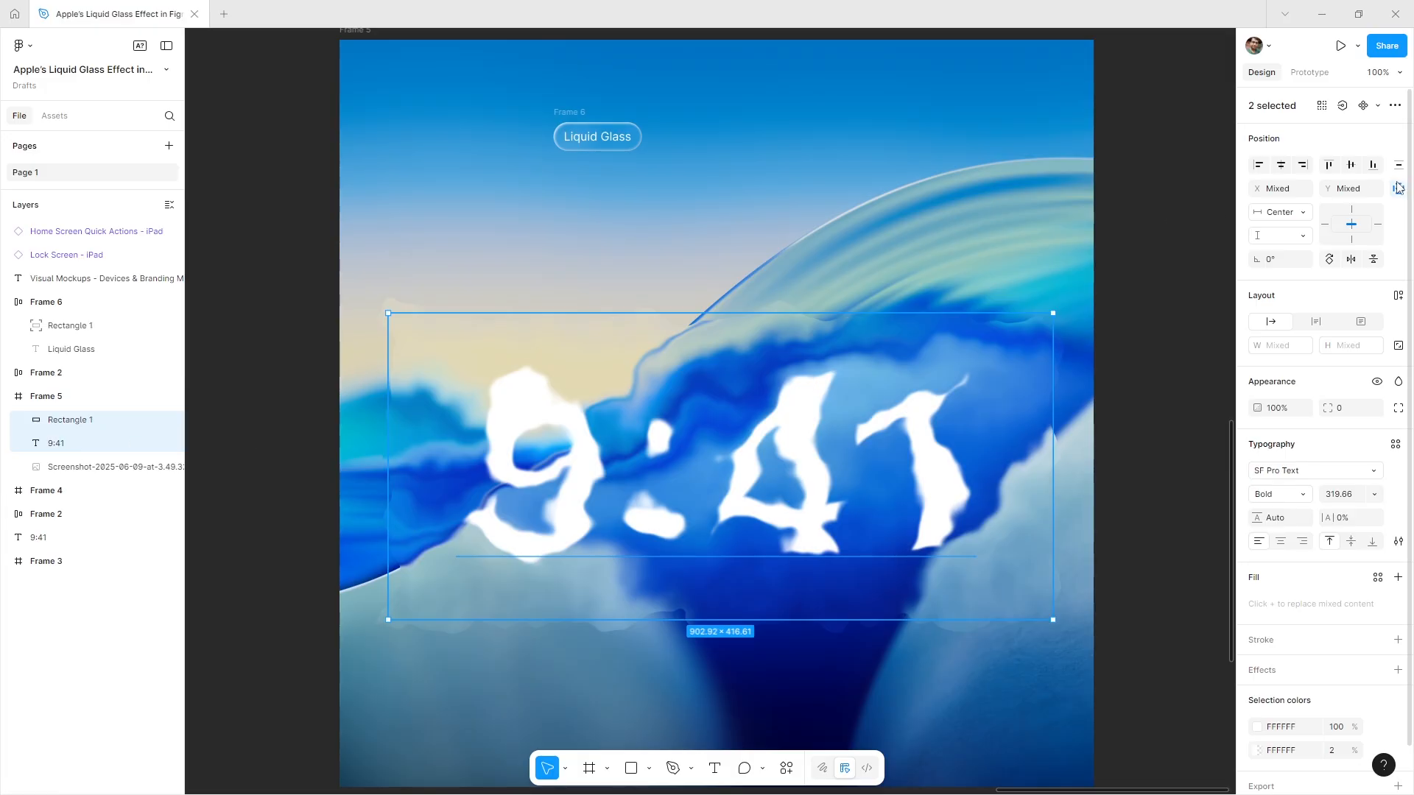
pyautogui.click(1395, 106)
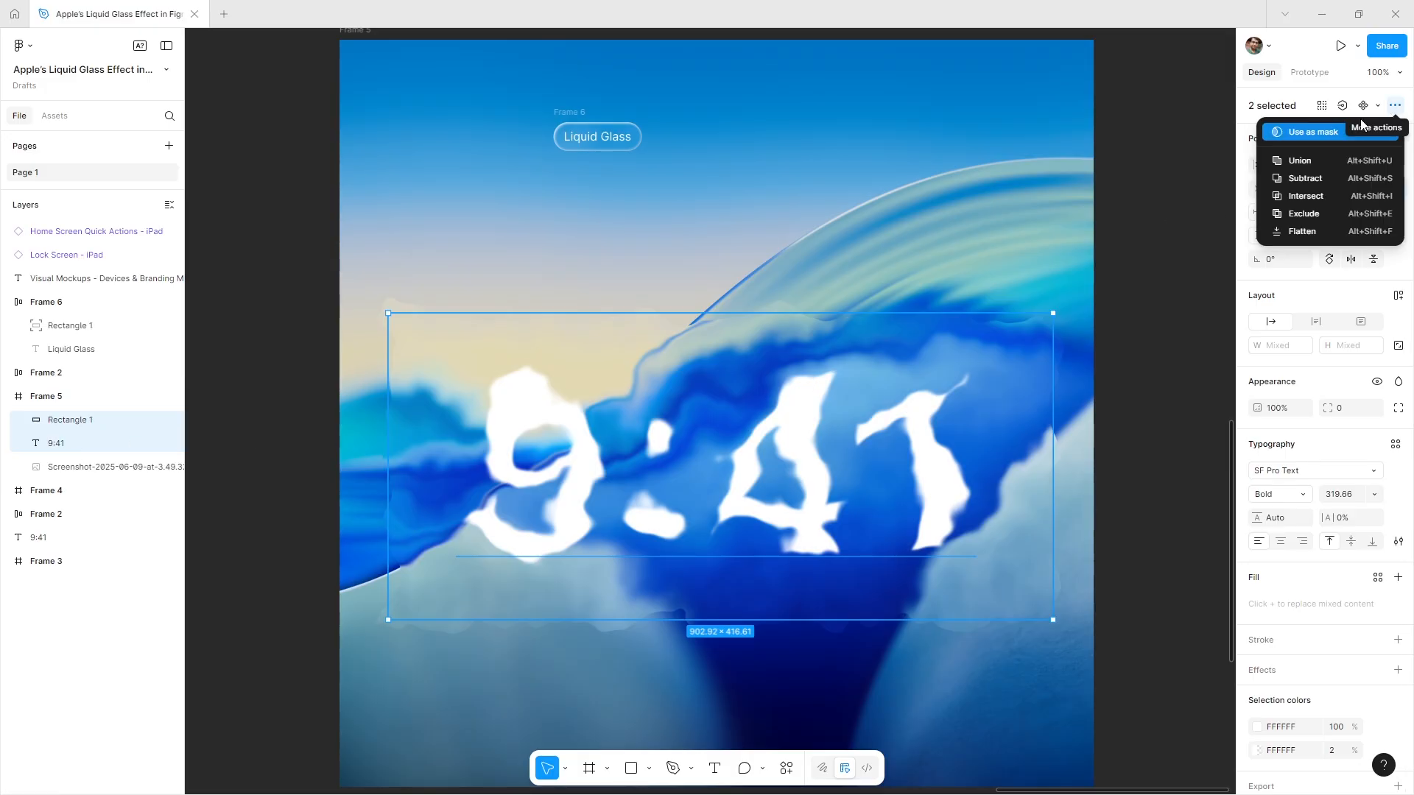
pyautogui.click(1305, 132)
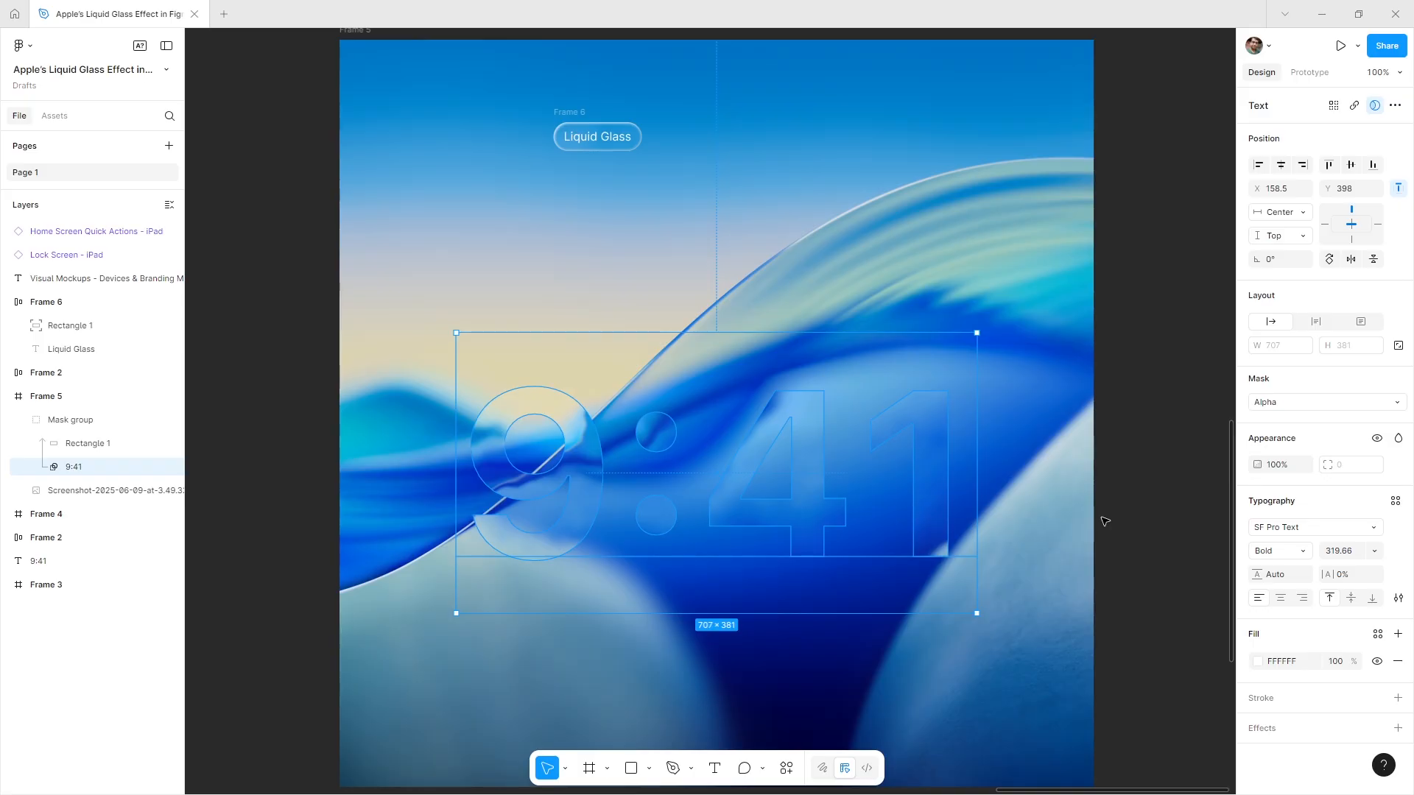
pyautogui.click(1142, 569)
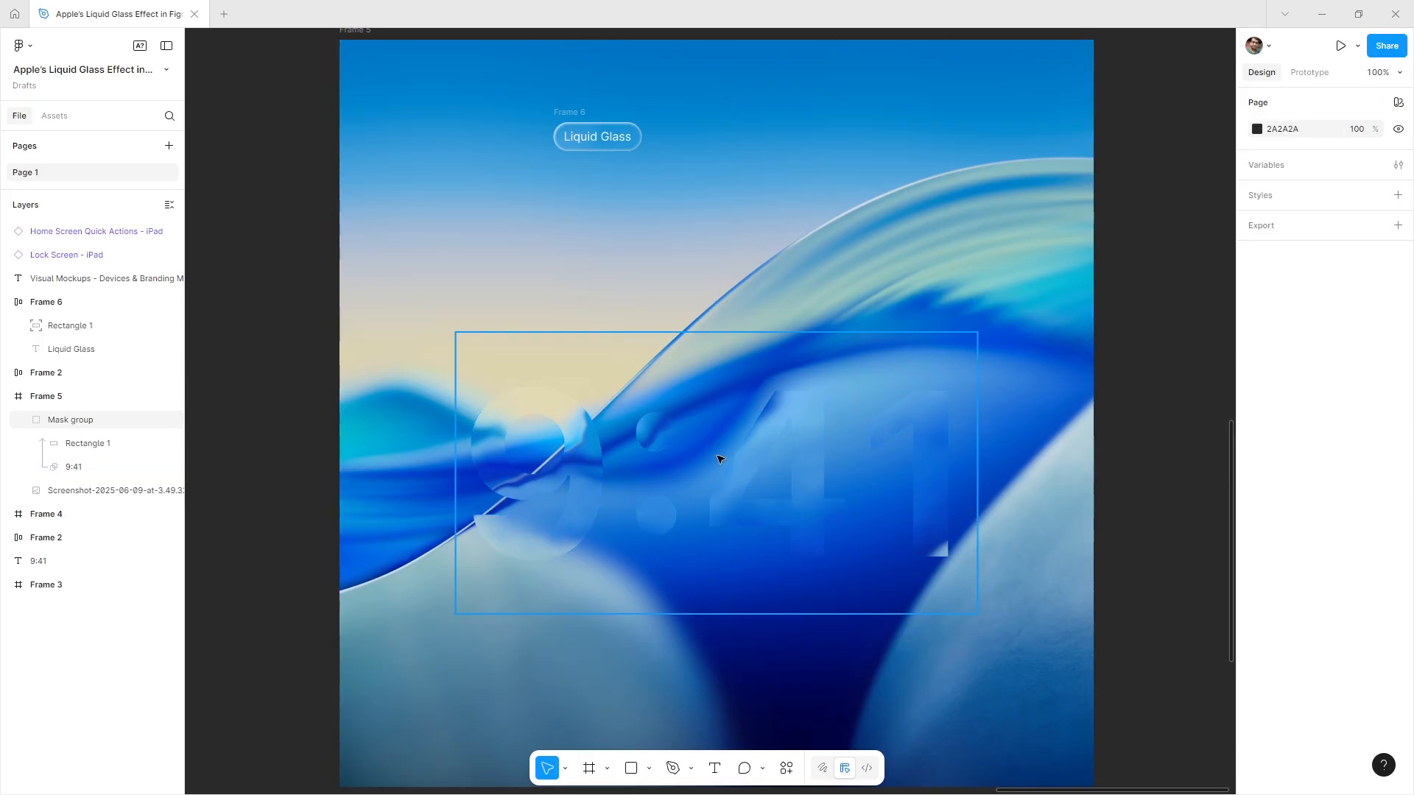
# - Set the white fill opacity of the 9:41 mask group to 32%
pyautogui.click(718, 459)
pyautogui.click(1334, 596)
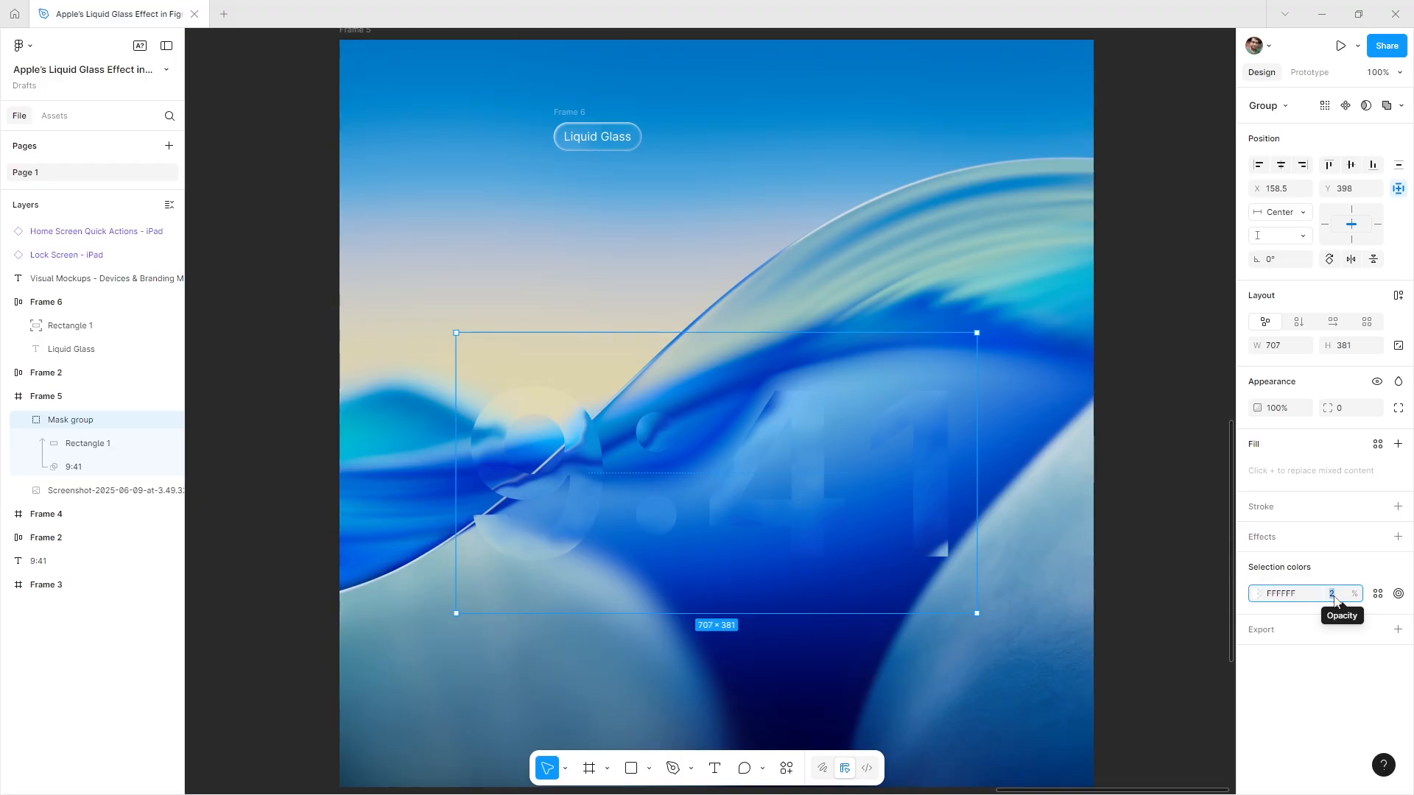
pyautogui.write('32')
pyautogui.press('Return')
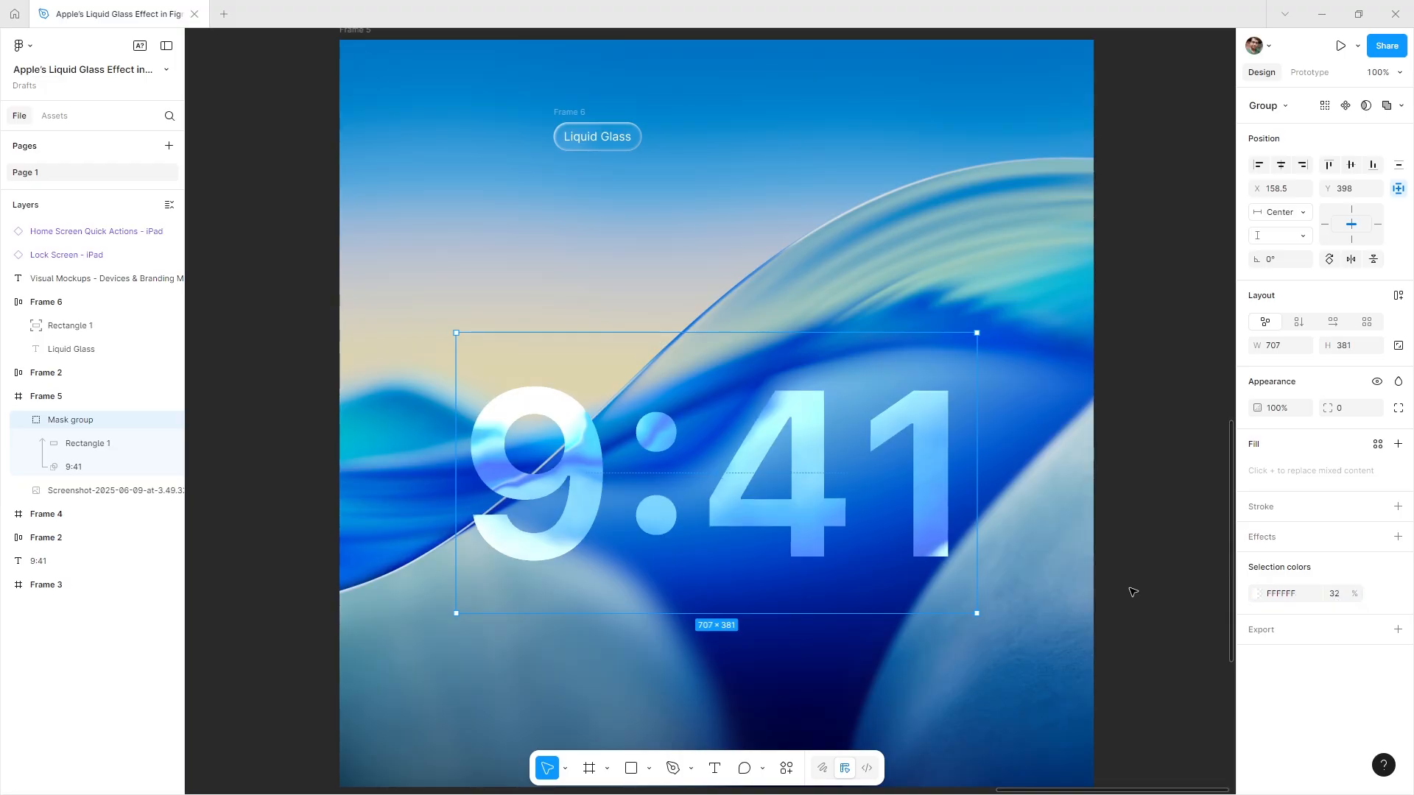
pyautogui.click(1149, 471)
# - Set the Texture effect of the mask group's Rectangle 1 to size 2 and radius 2
pyautogui.click(836, 442)
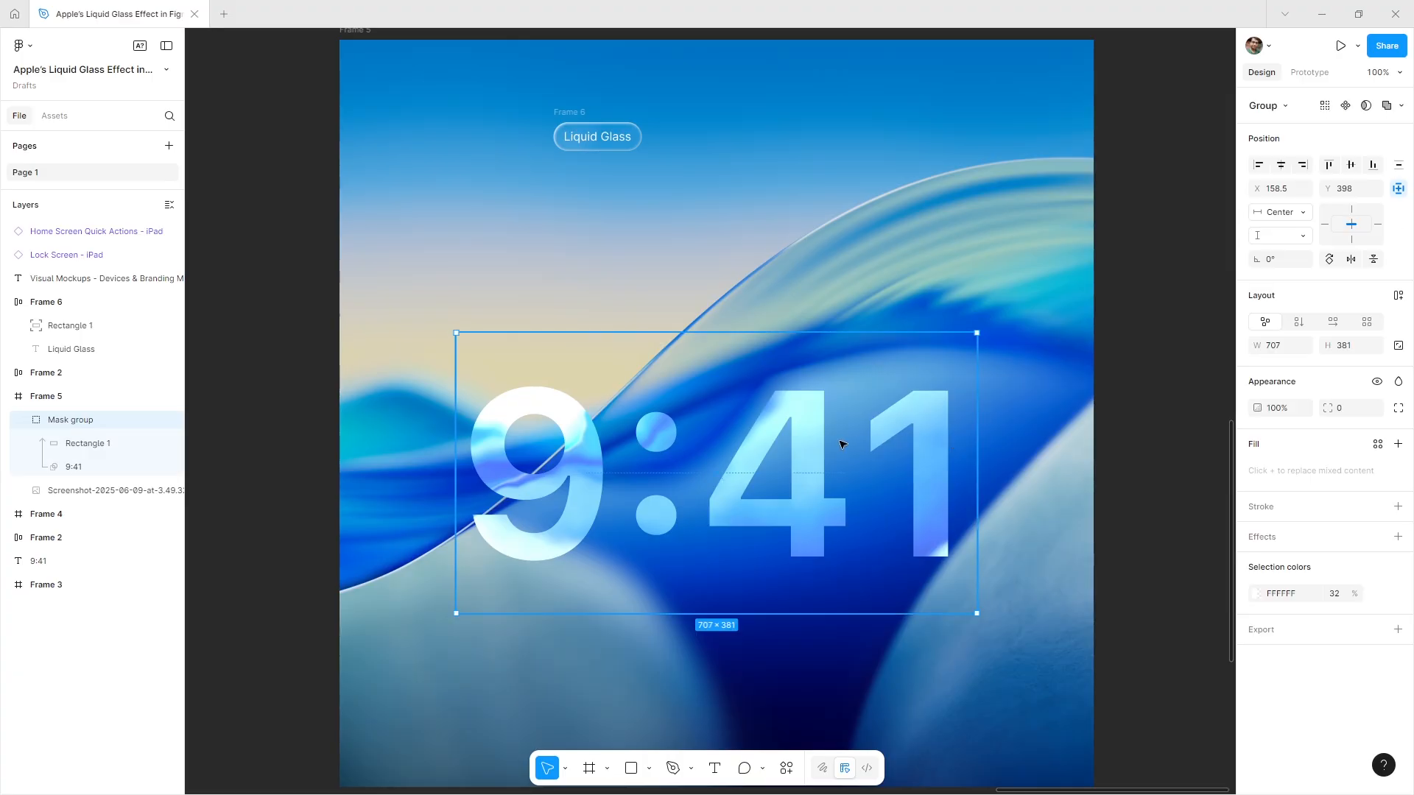
pyautogui.click(82, 465)
pyautogui.click(83, 443)
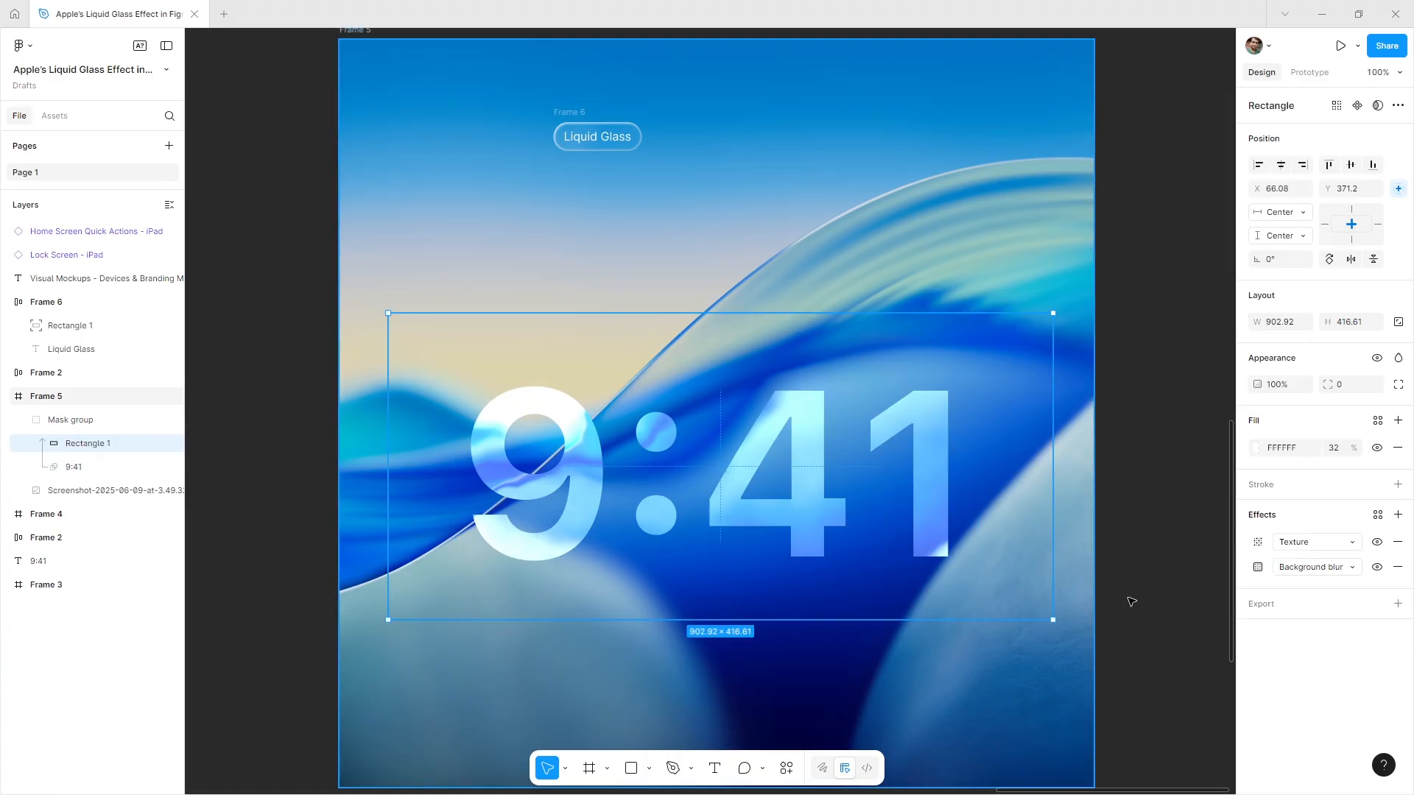
pyautogui.click(1258, 544)
pyautogui.click(1169, 584)
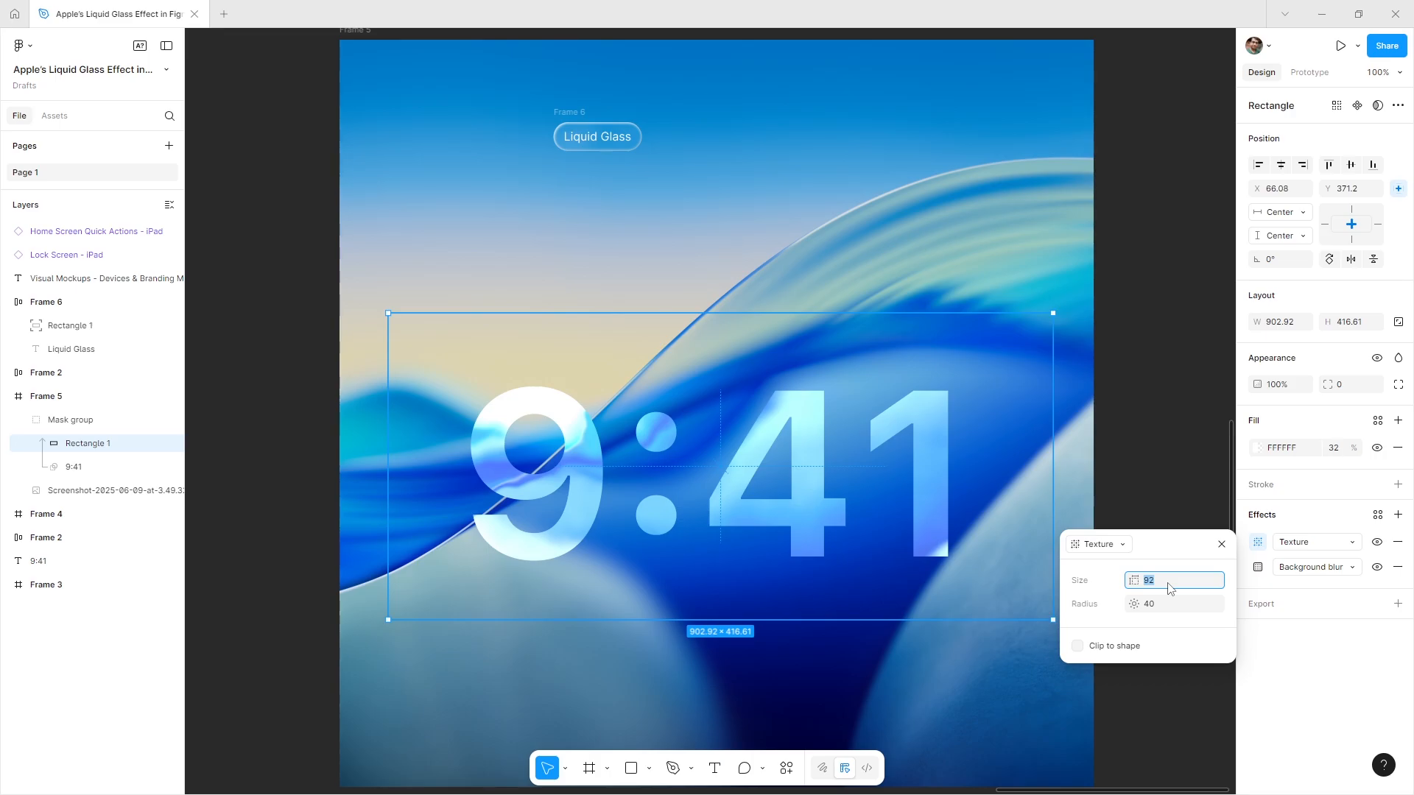
pyautogui.press('Tab')
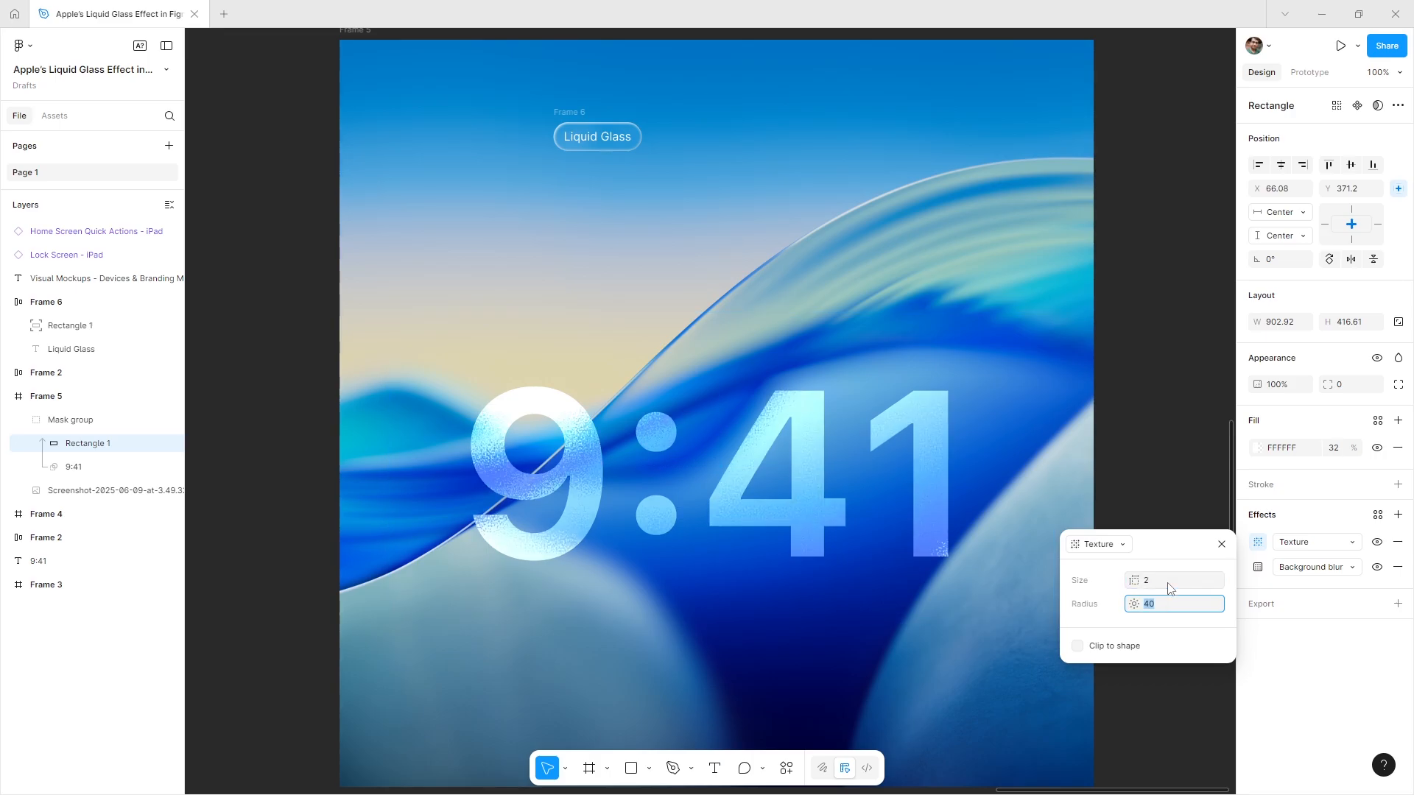
pyautogui.write('2')
pyautogui.press('Return')
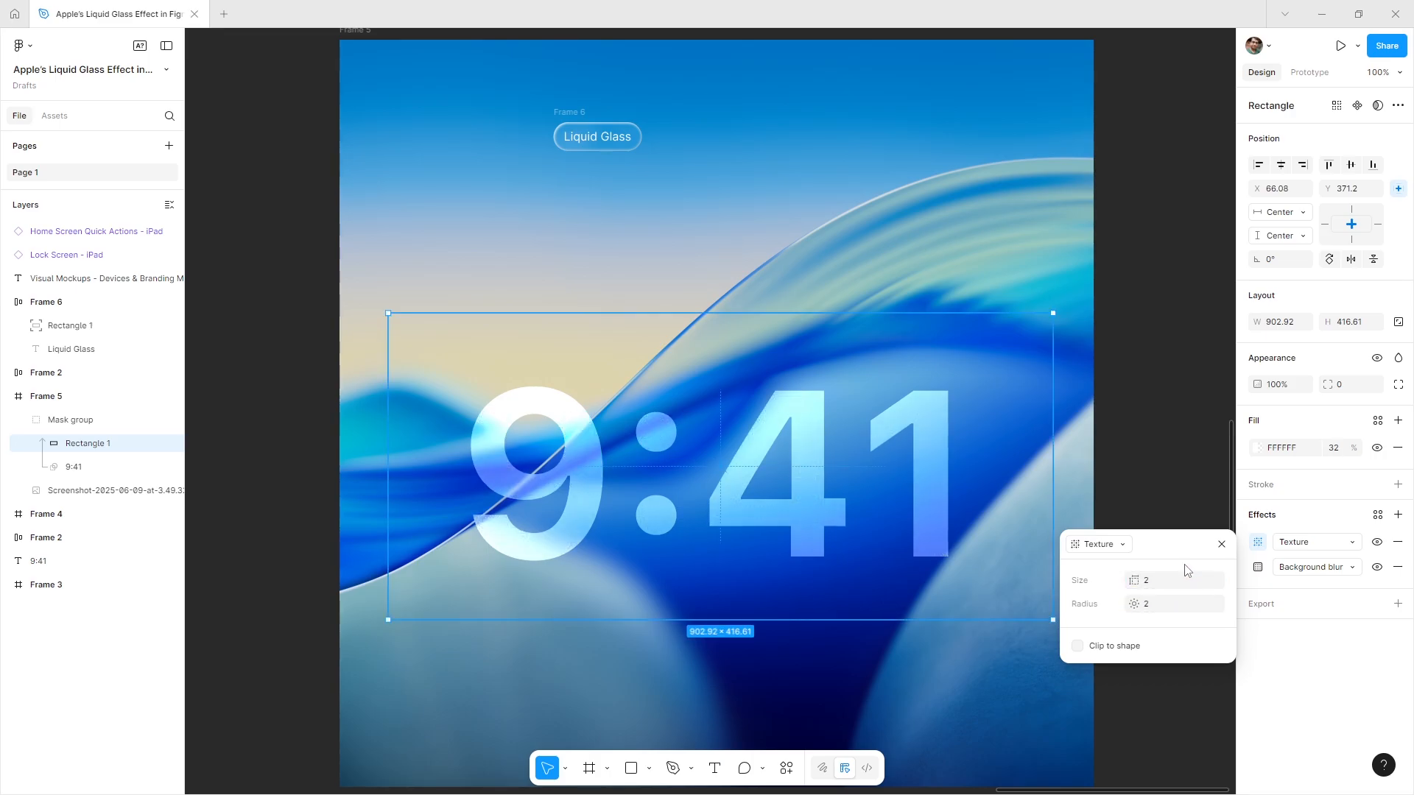
pyautogui.click(1220, 545)
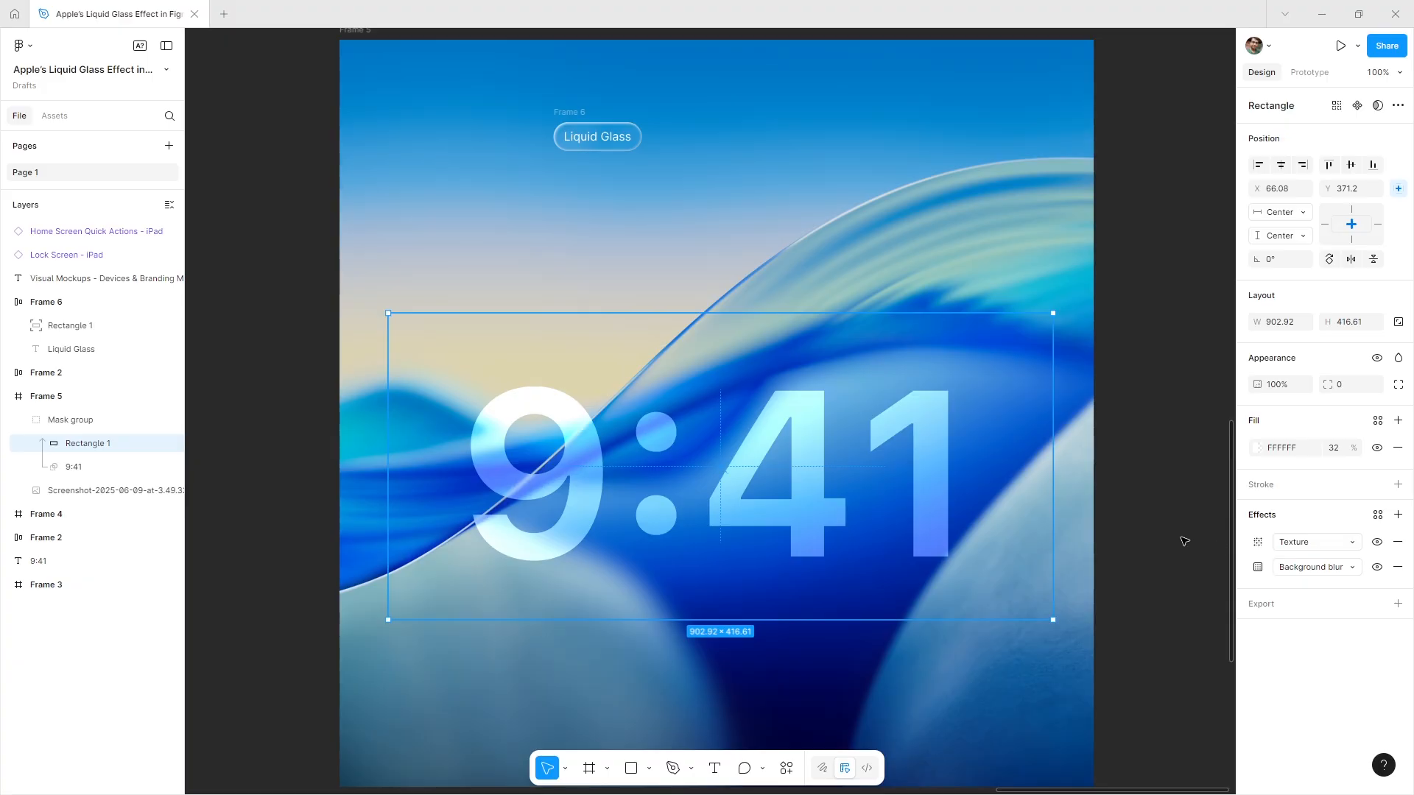
pyautogui.click(1184, 542)
# - Copy all four inner shadow effects from the Liquid Glass button's Frame 6 onto the 9:41 mask group
pyautogui.click(563, 111)
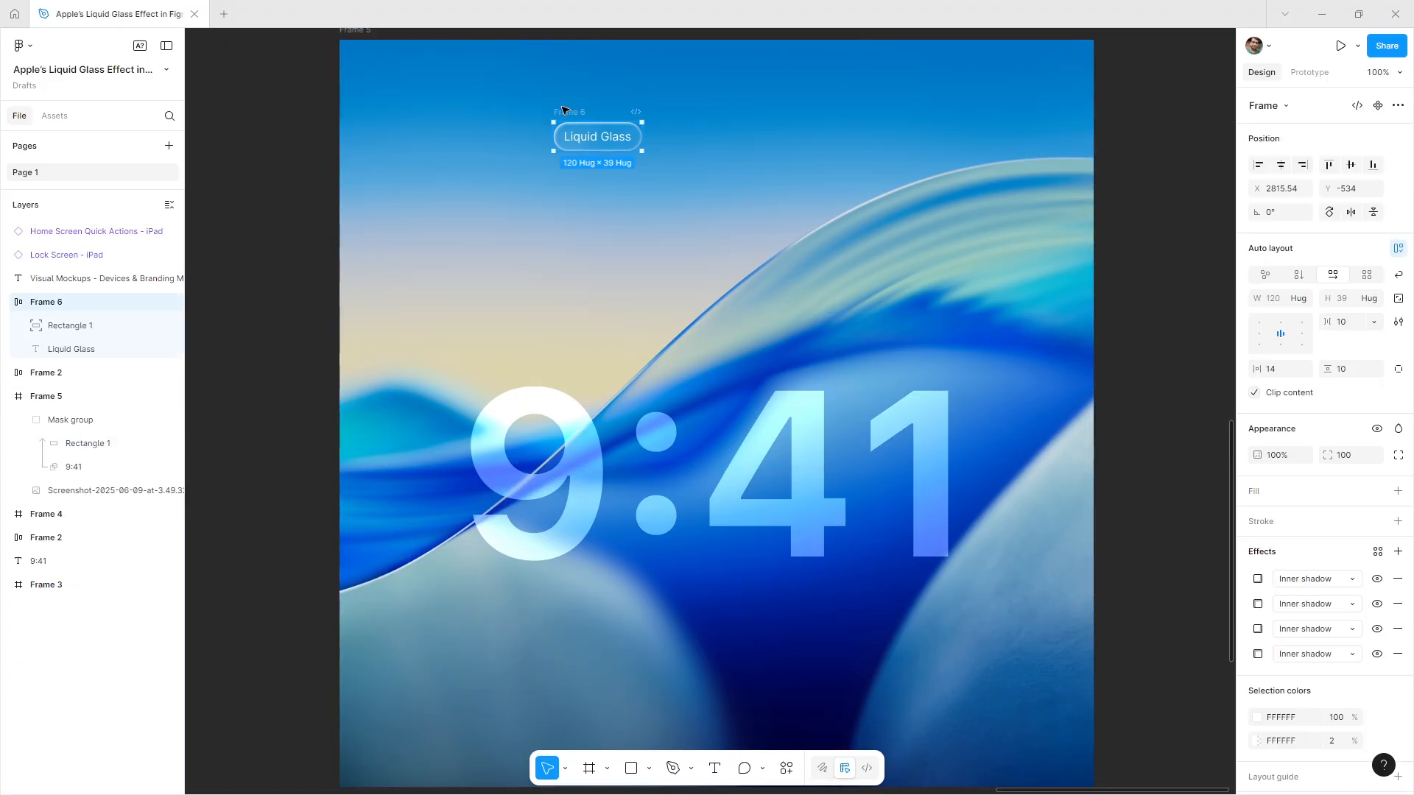
pyautogui.click(1244, 654)
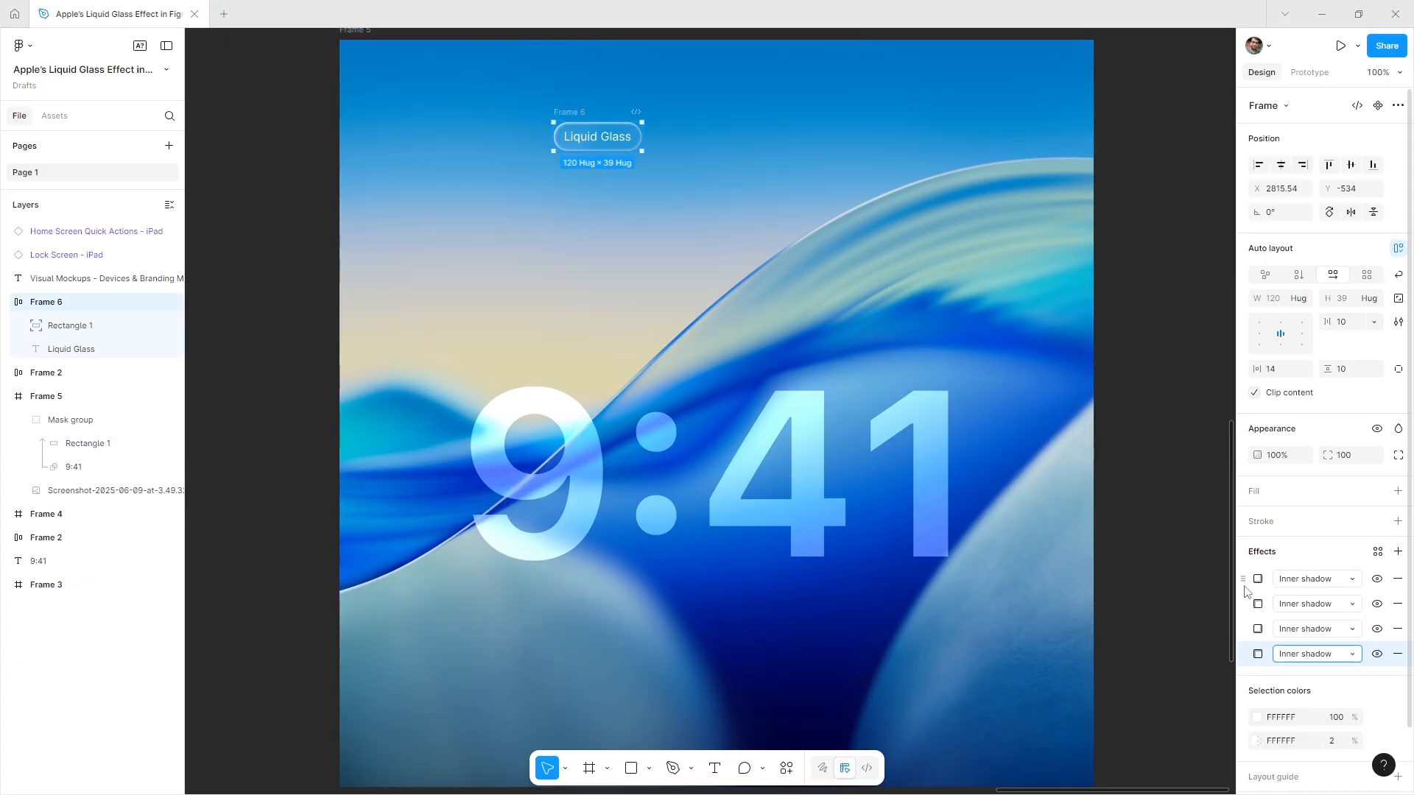
pyautogui.keyDown('shift'); pyautogui.click(1243, 582); pyautogui.keyUp('shift')
pyautogui.click(1158, 575)
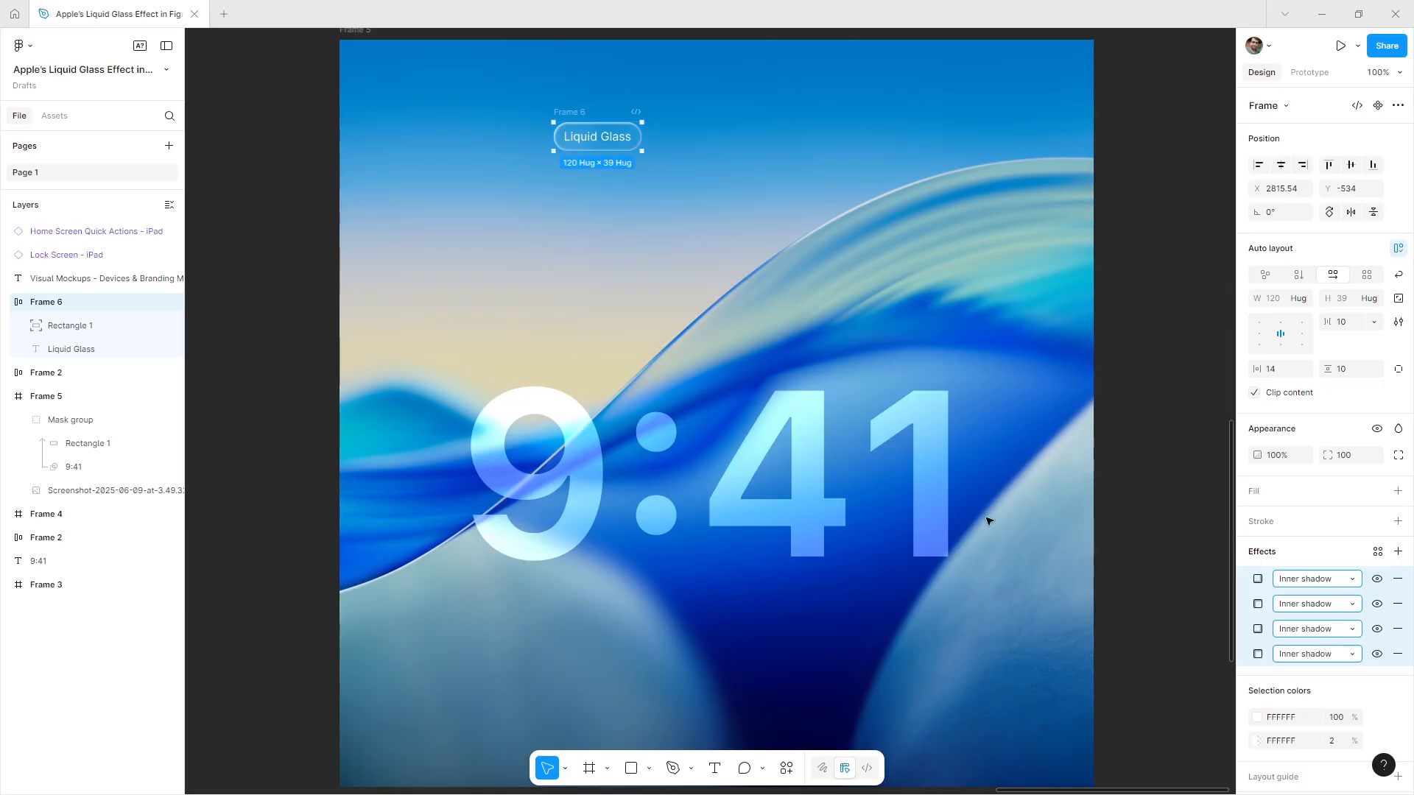
pyautogui.click(722, 464)
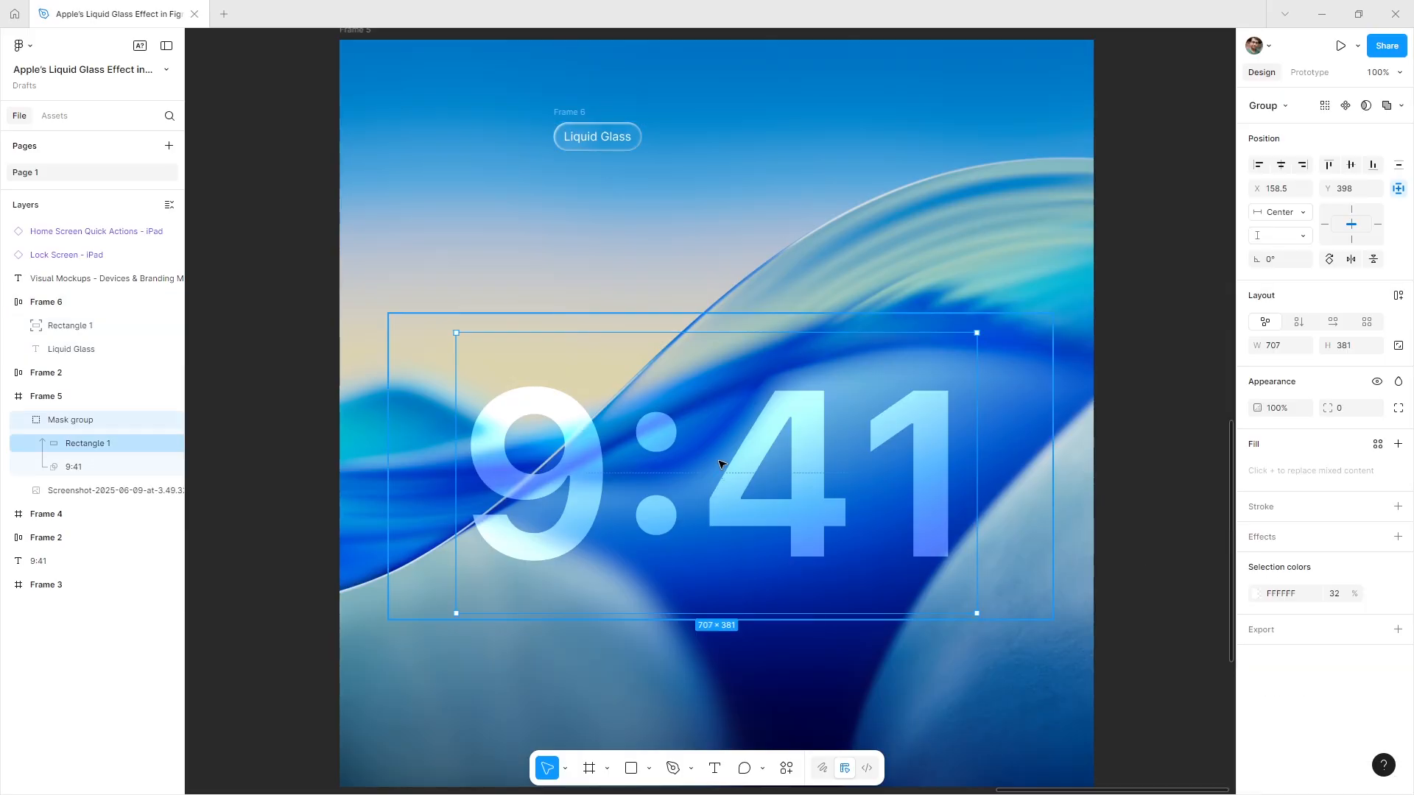
pyautogui.hotkey('ctrl', 'v')
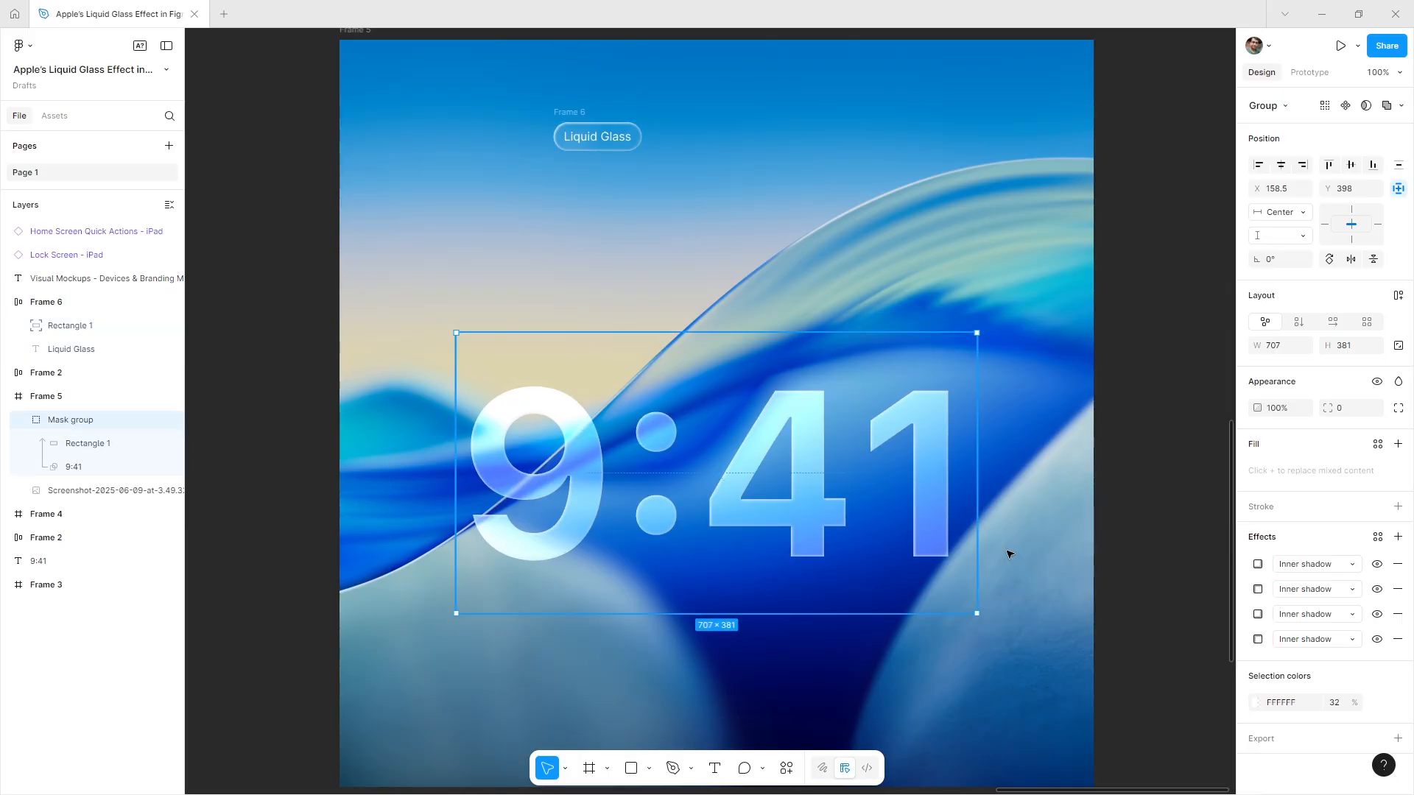
# - Set the mask group's second inner shadow position to X 4 and Y 4
pyautogui.click(1258, 589)
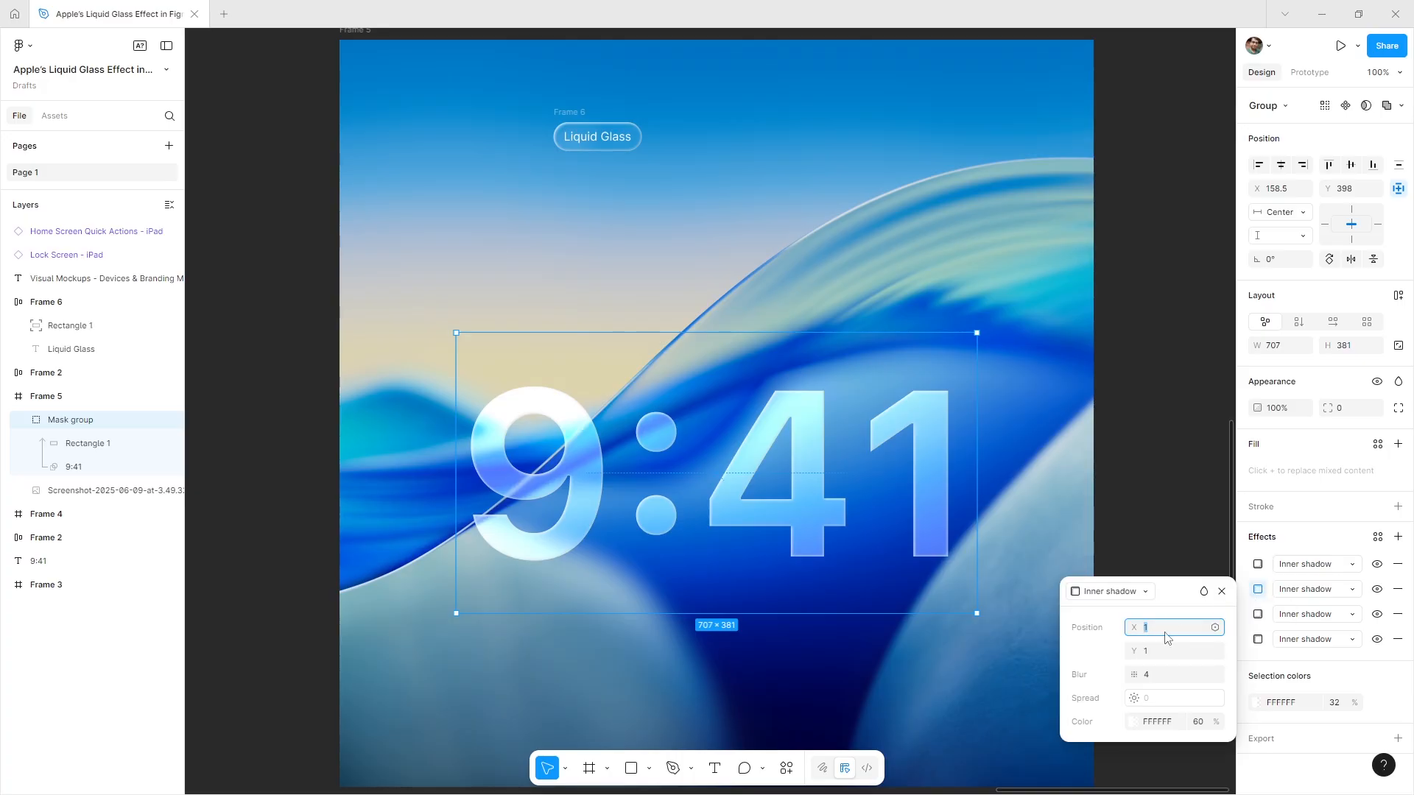
pyautogui.press('Tab')
pyautogui.write('4')
pyautogui.press('Tab')
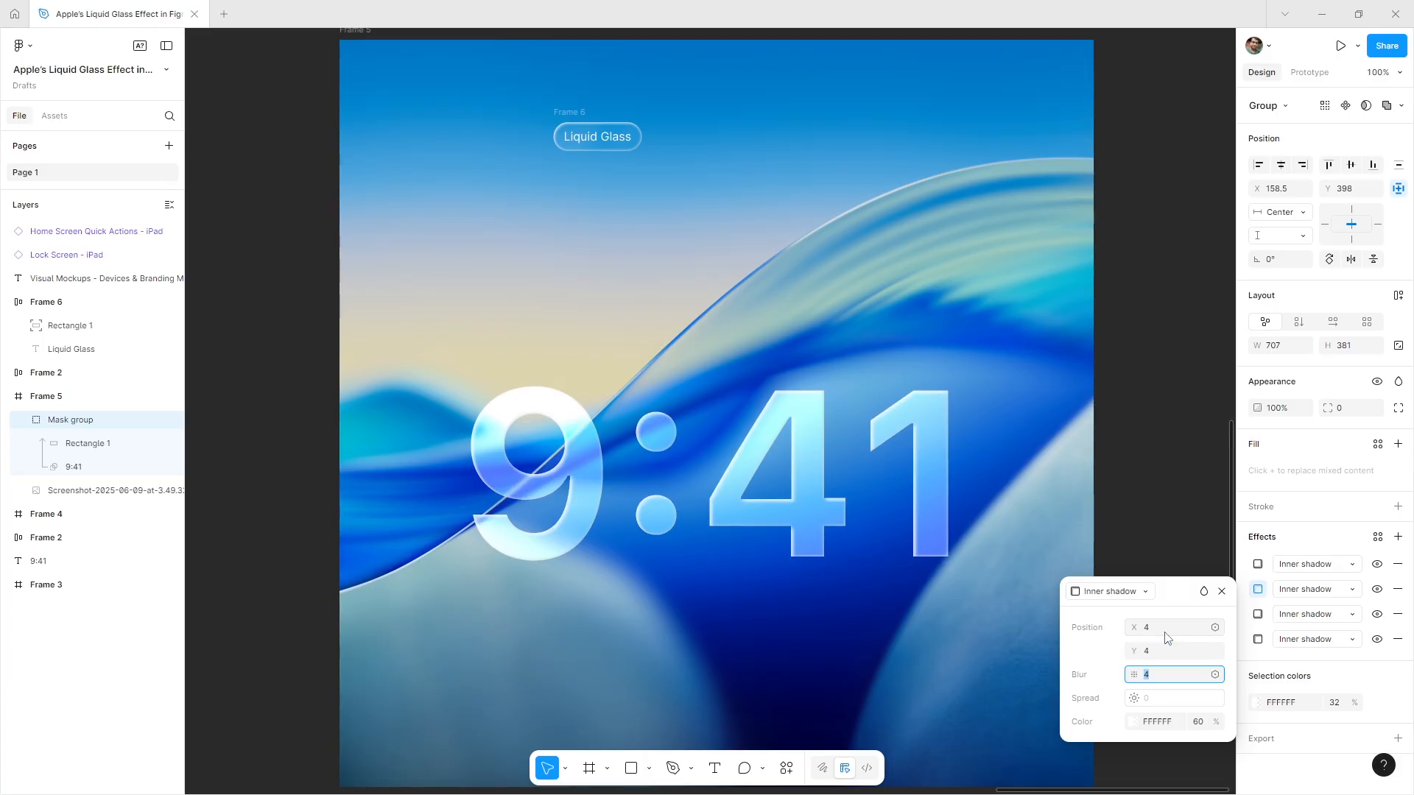
pyautogui.press('Return')
# - Set the mask group's third inner shadow position to X -4 and Y -4
pyautogui.click(1258, 614)
pyautogui.click(1166, 653)
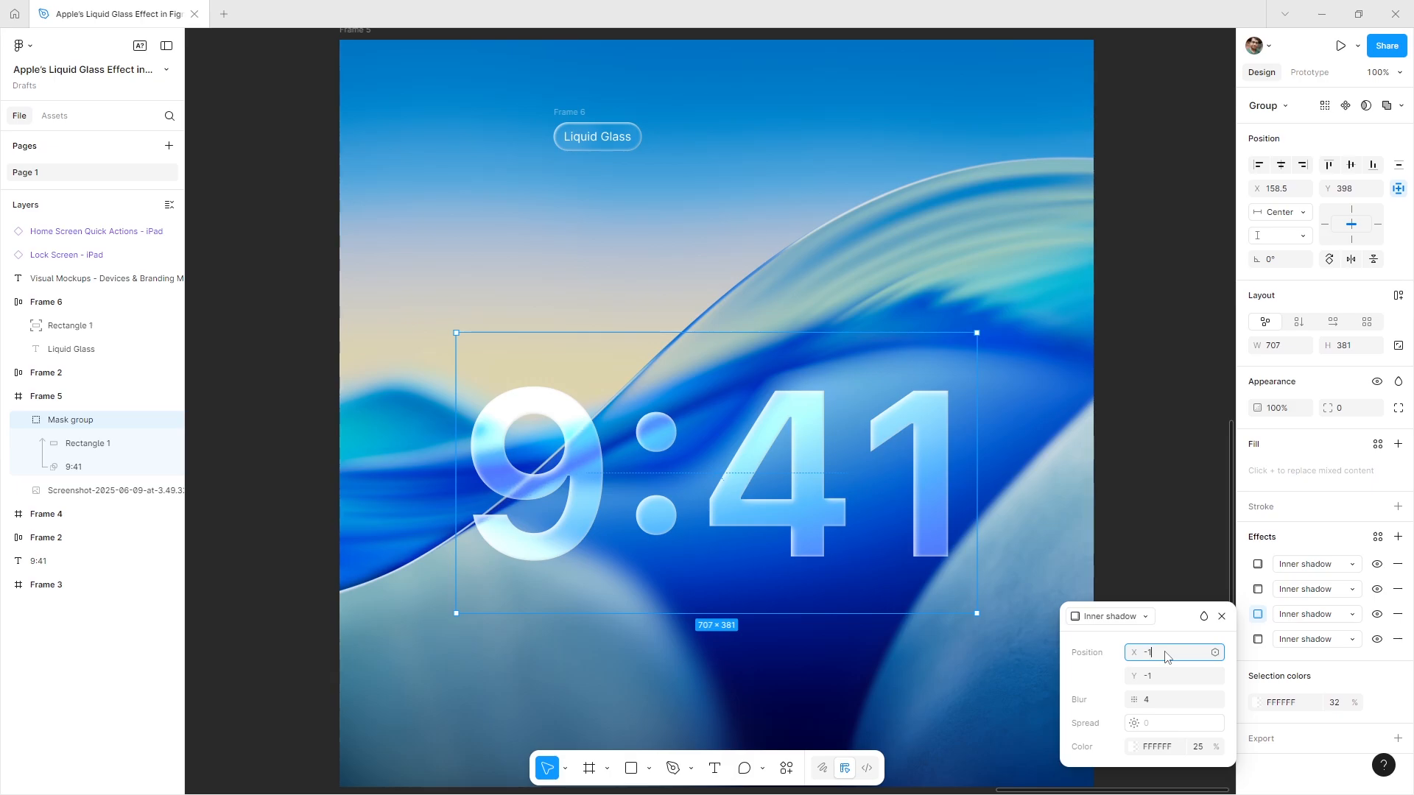
pyautogui.press('Tab')
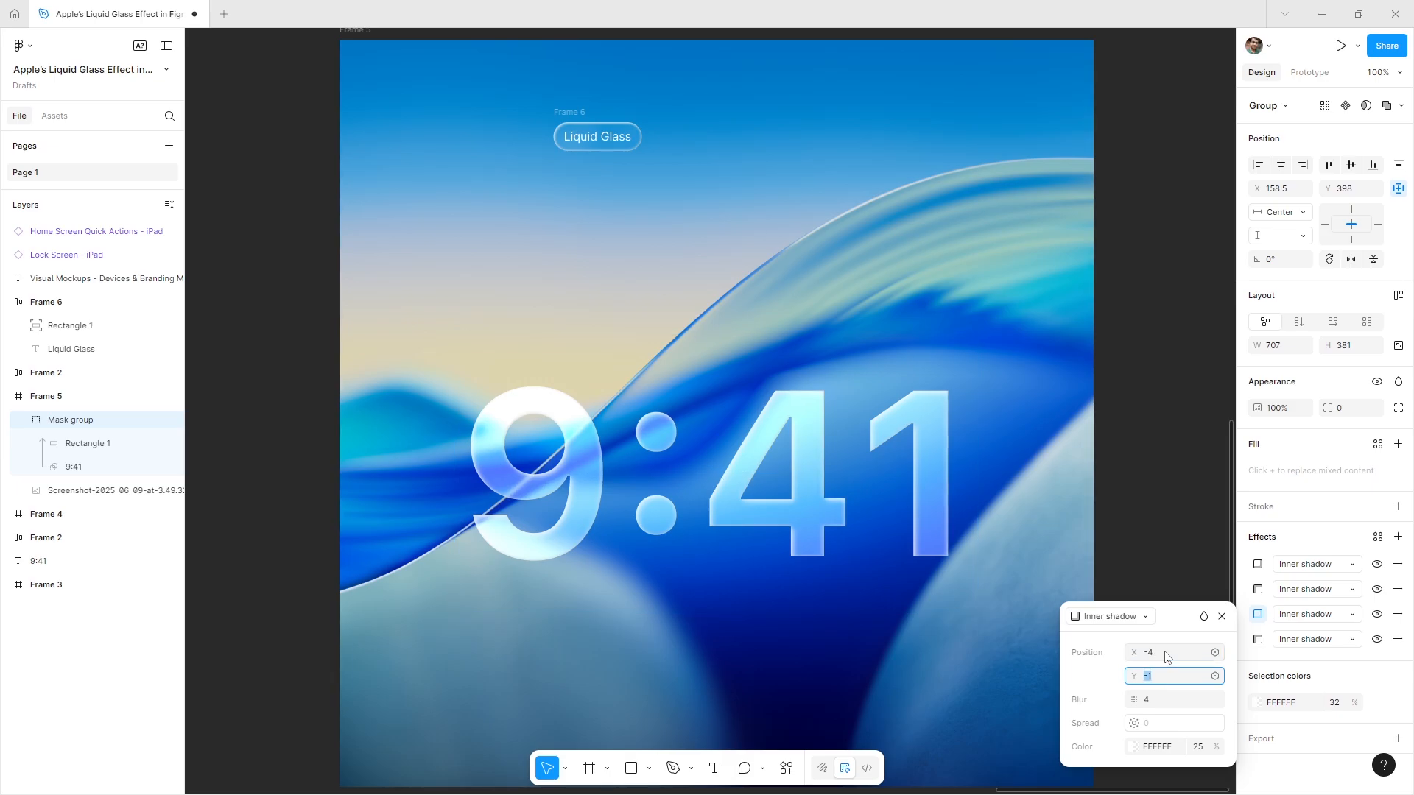
pyautogui.write('-4')
pyautogui.press('Tab')
pyautogui.click(1222, 616)
# - Set the mask group's fourth inner shadow to X 4, Y 4 and blur 8
pyautogui.click(1257, 639)
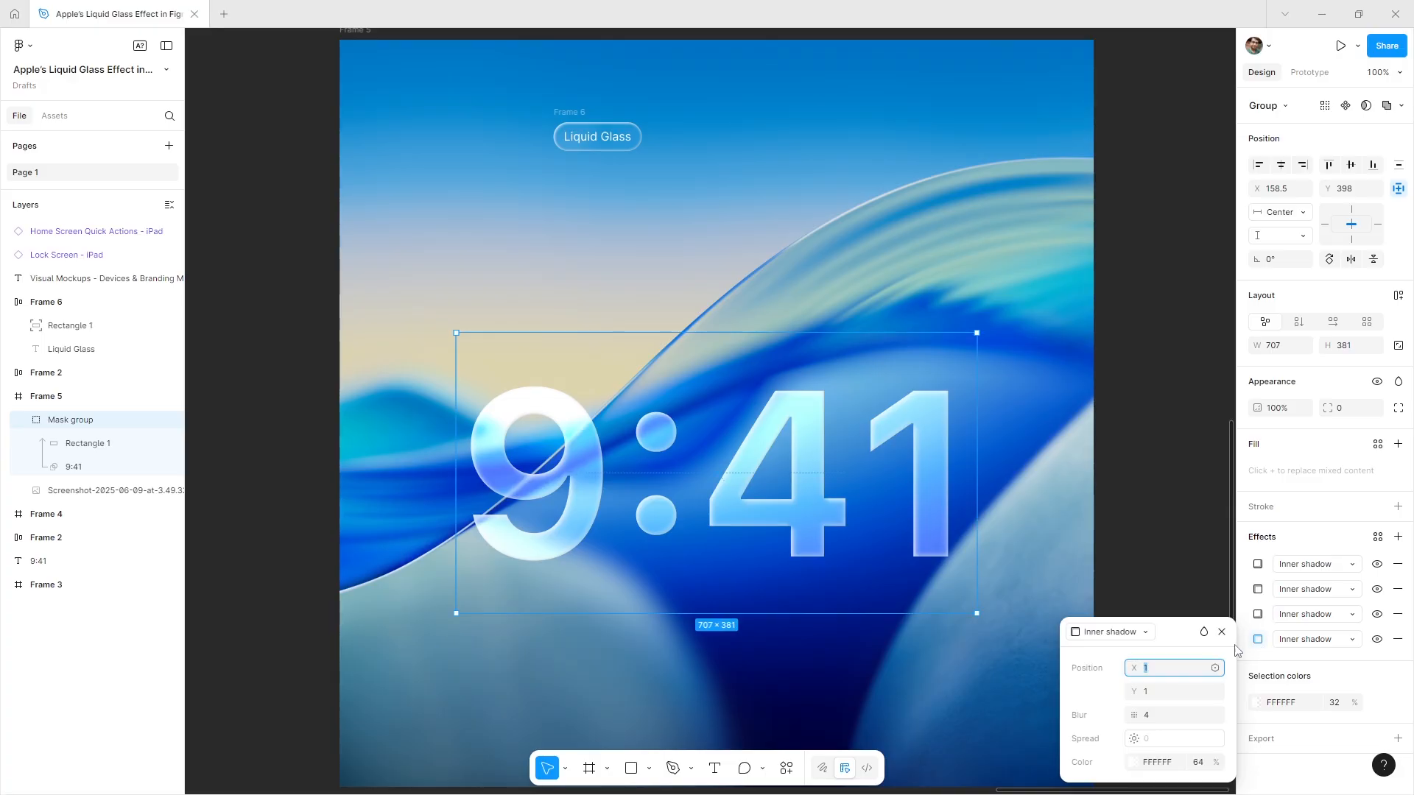
pyautogui.write('4')
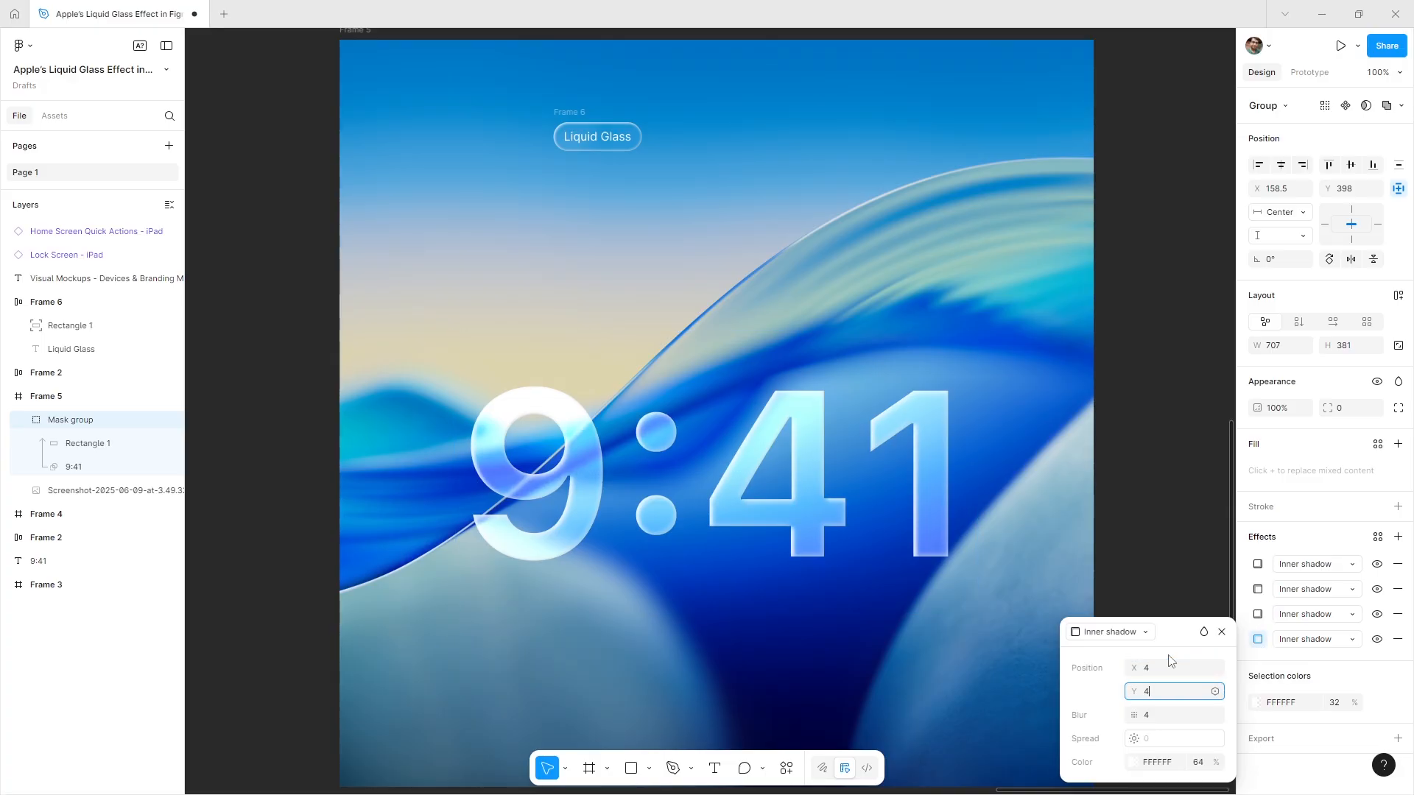
pyautogui.press('Tab')
pyautogui.press('Return')
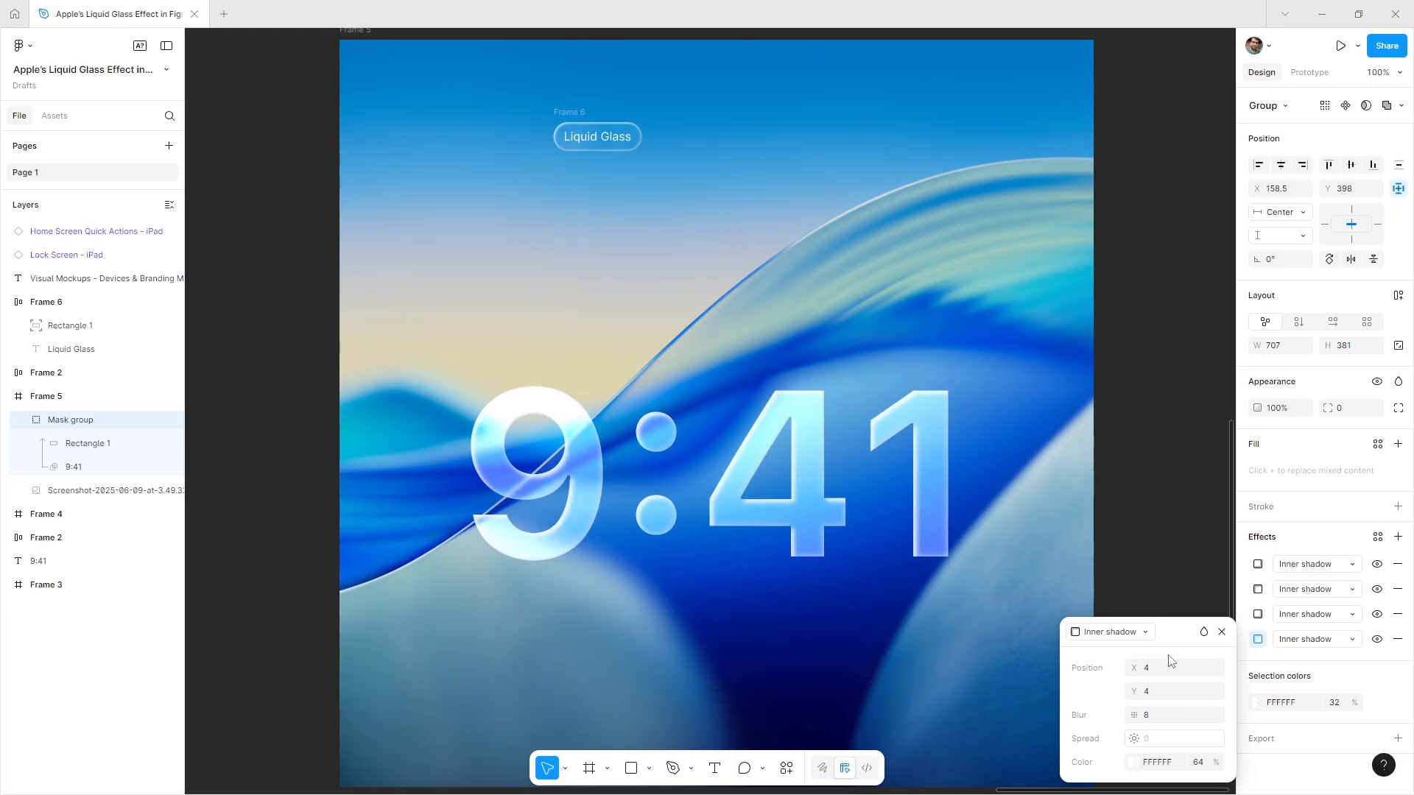
pyautogui.click(1221, 632)
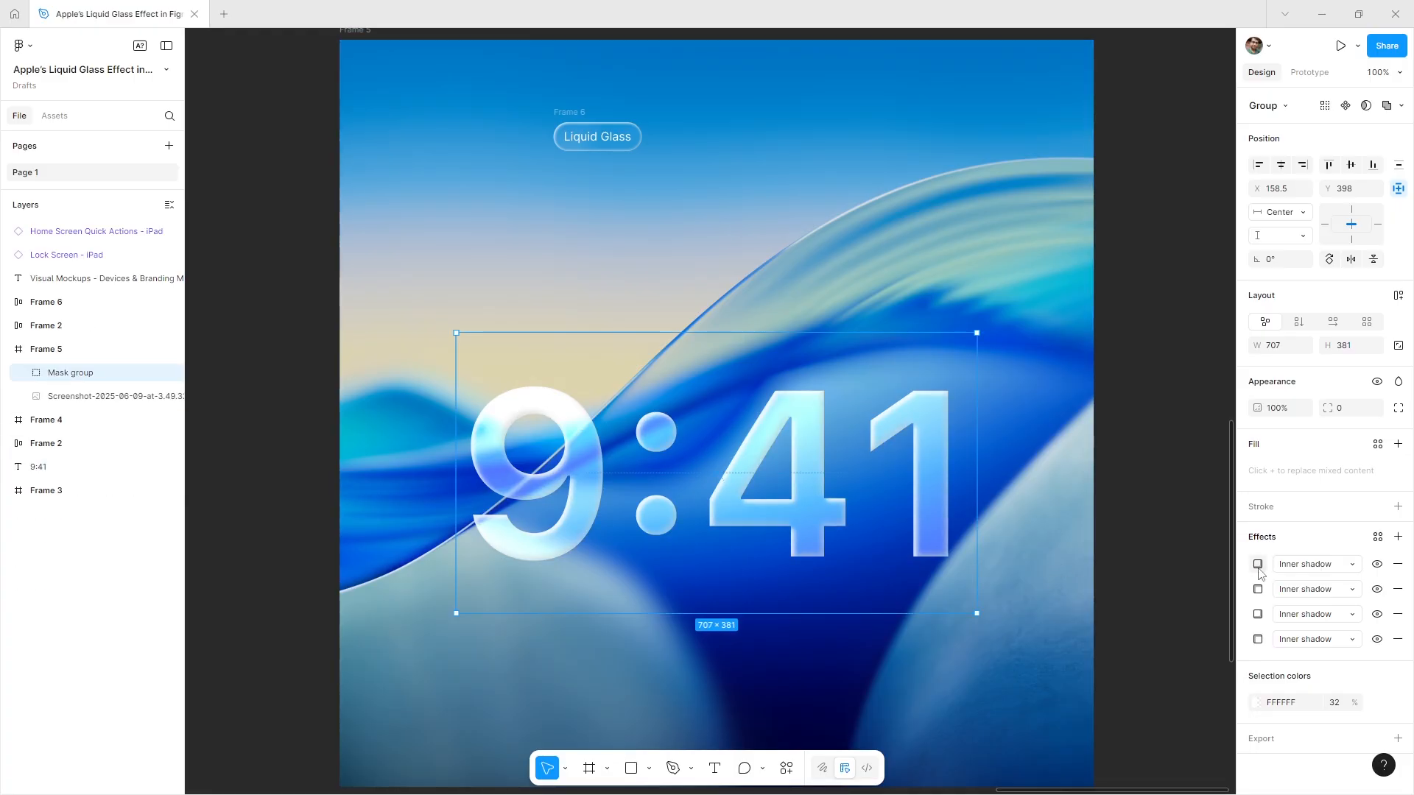
# - Check the settings of the mask group's first inner shadow, the AEAEAE one, and remove that effect
pyautogui.click(1258, 564)
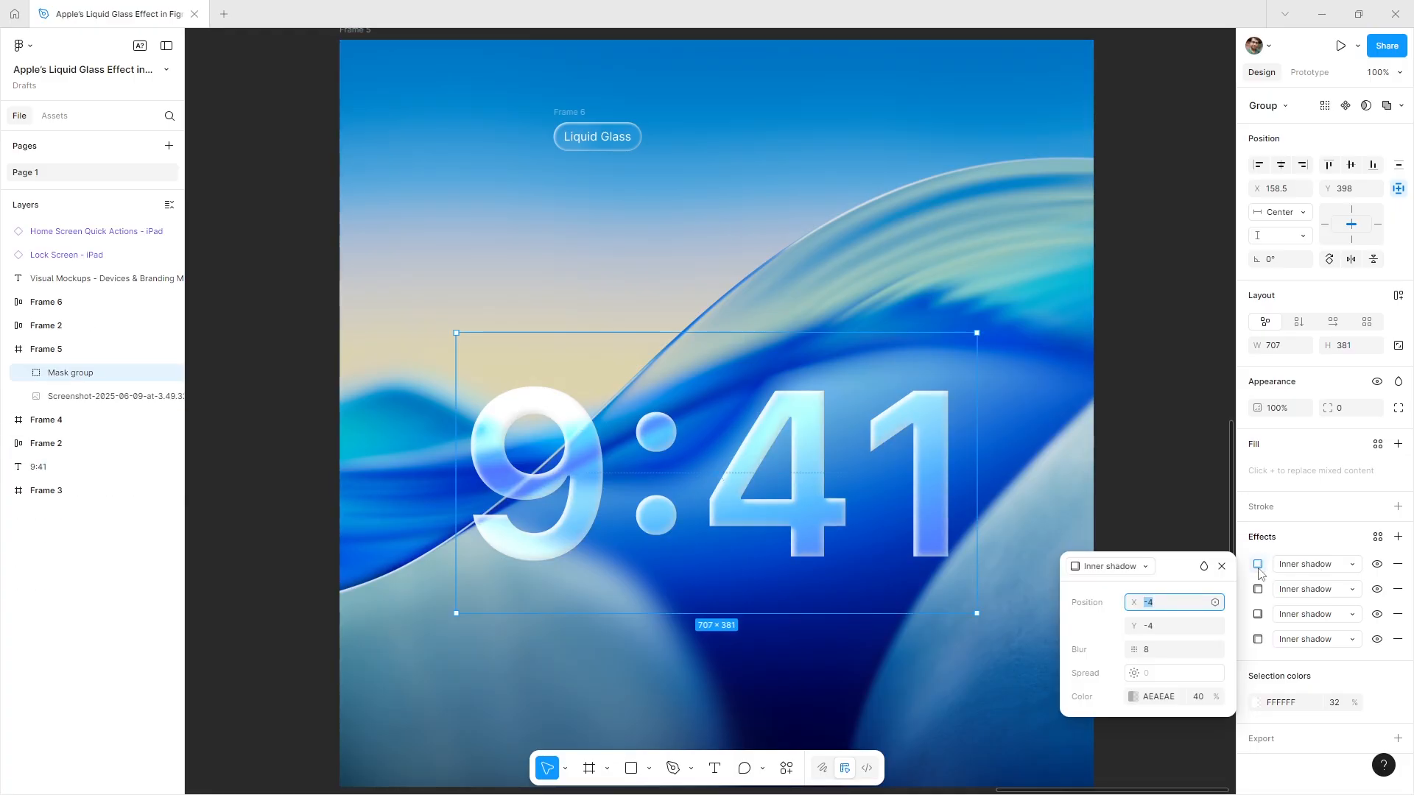
pyautogui.click(1257, 564)
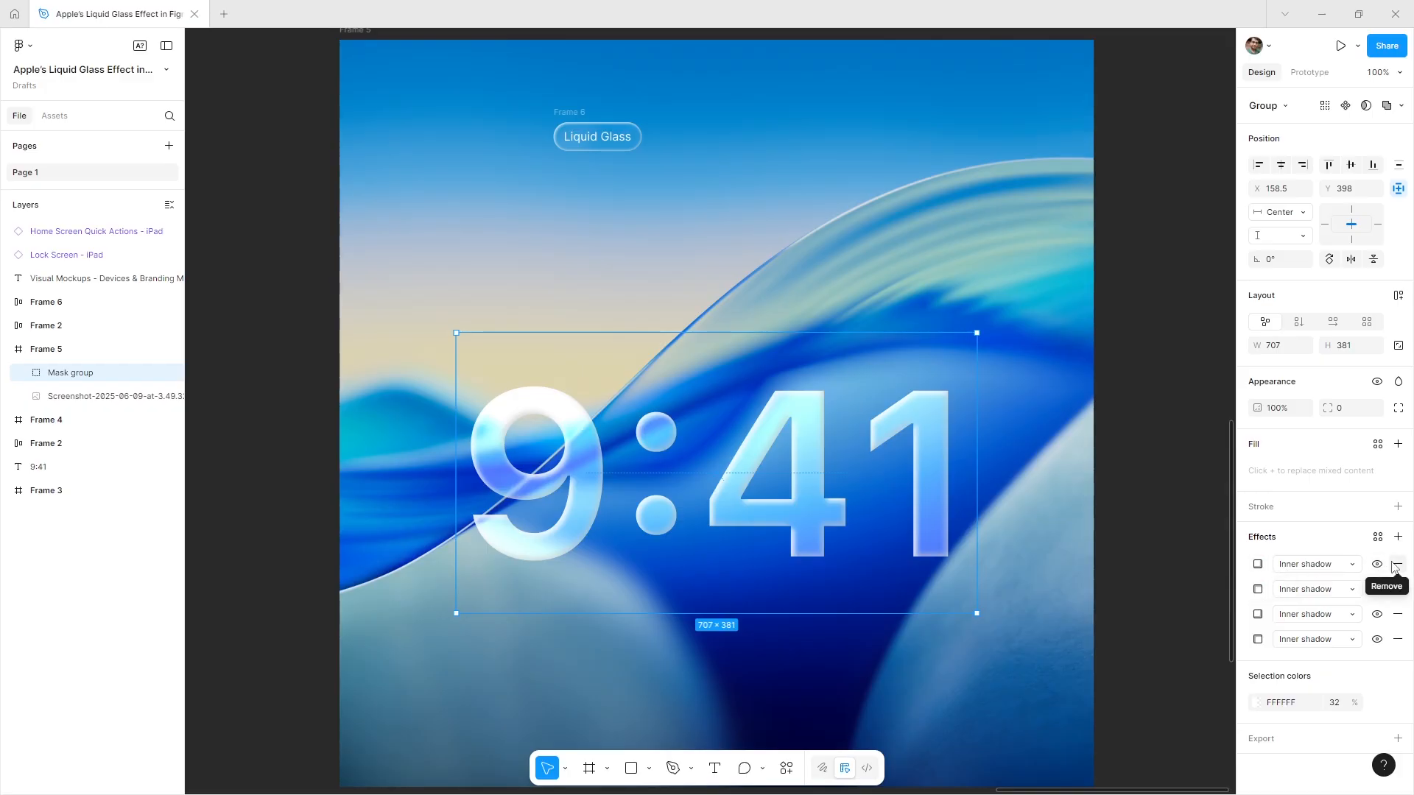
pyautogui.click(1397, 564)
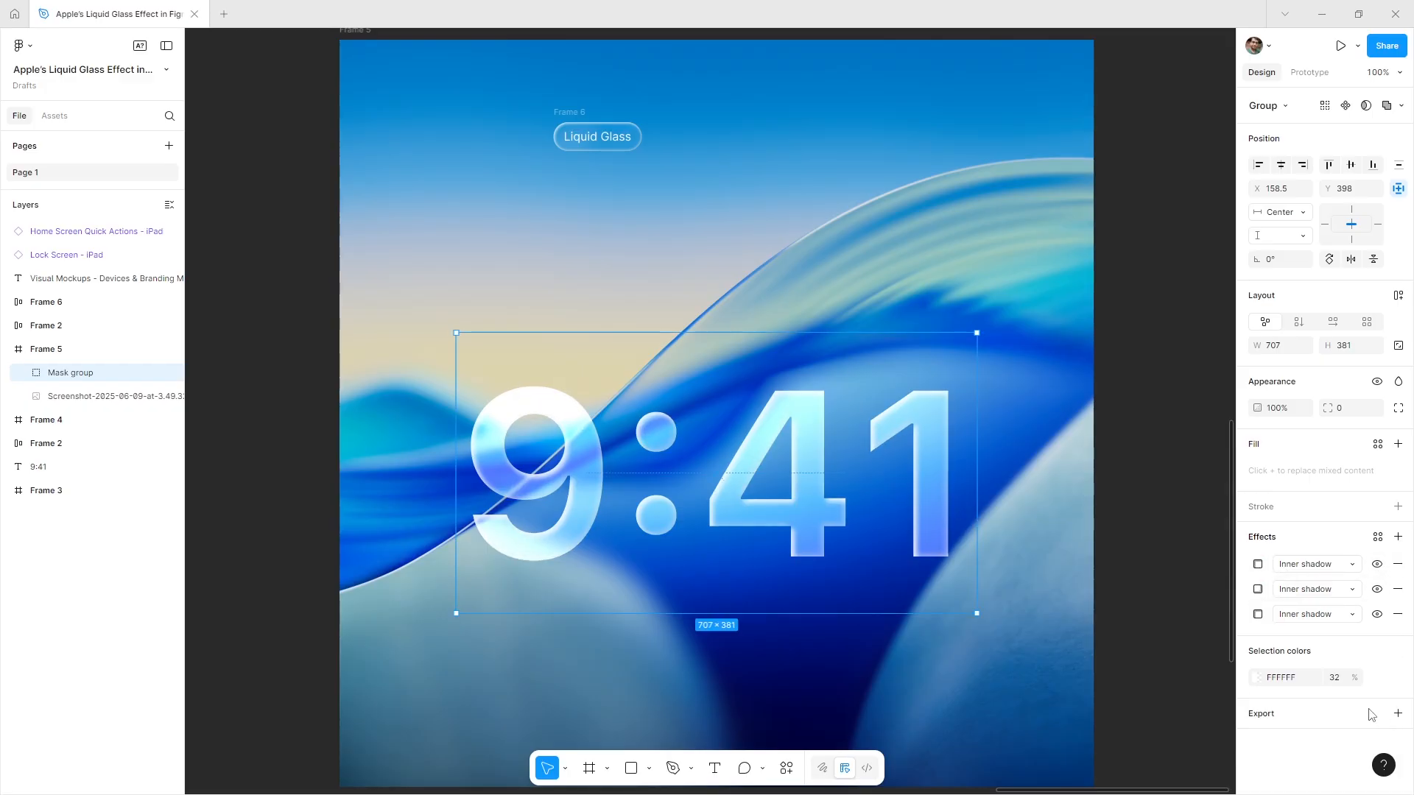
# - Set the opacity of the mask group's FFFFFF colour to 24% and move the 9:41 clock down to Y 481.5
pyautogui.click(1344, 684)
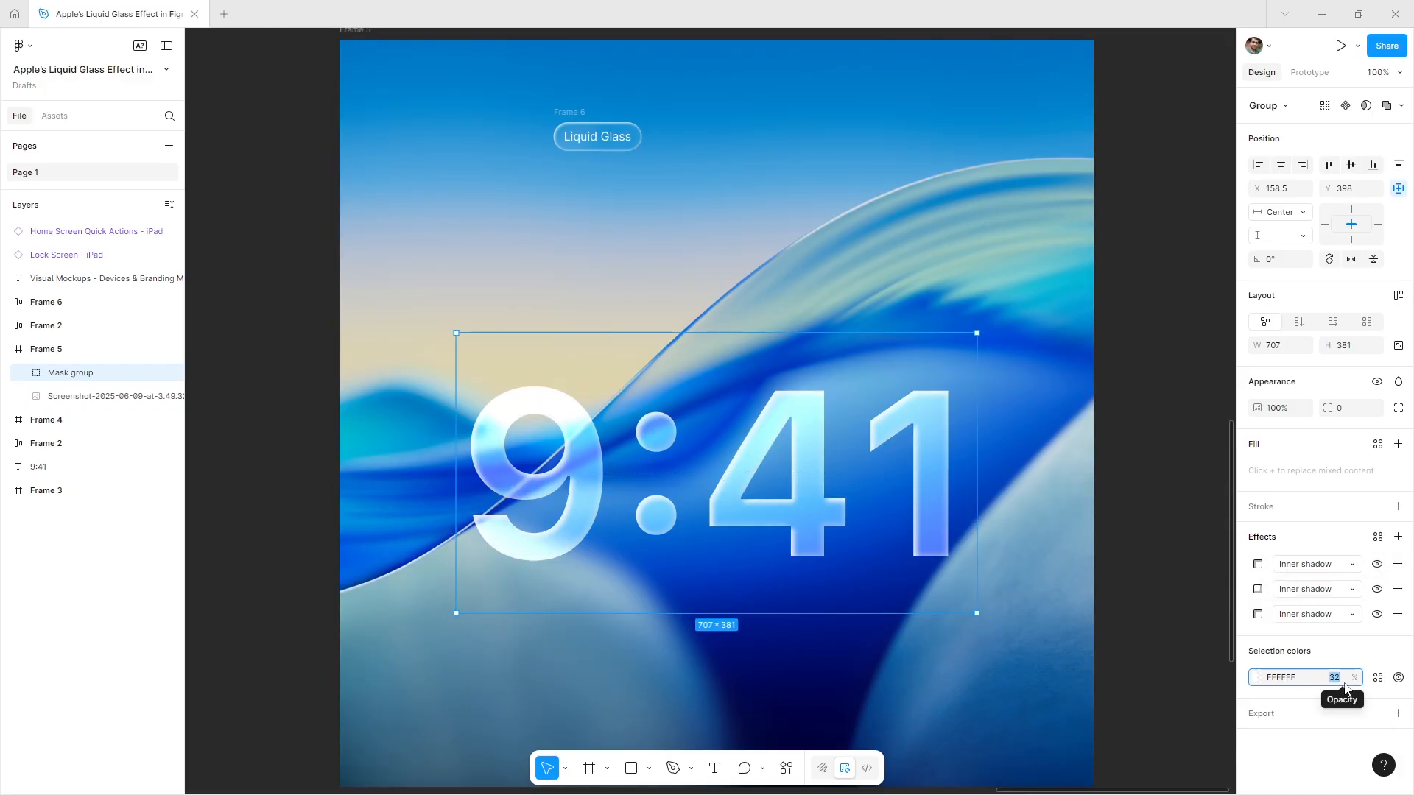
pyautogui.write('24')
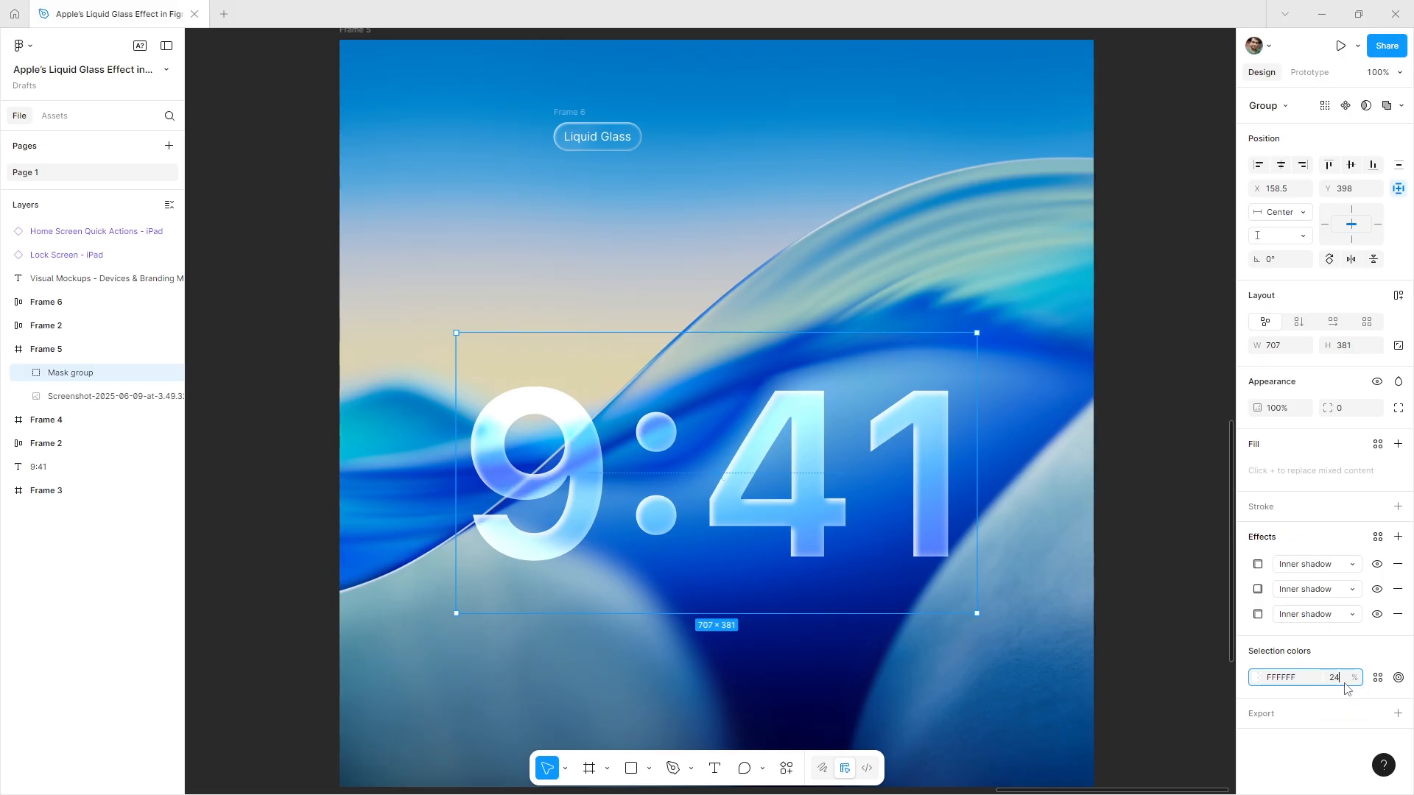
pyautogui.press('Return')
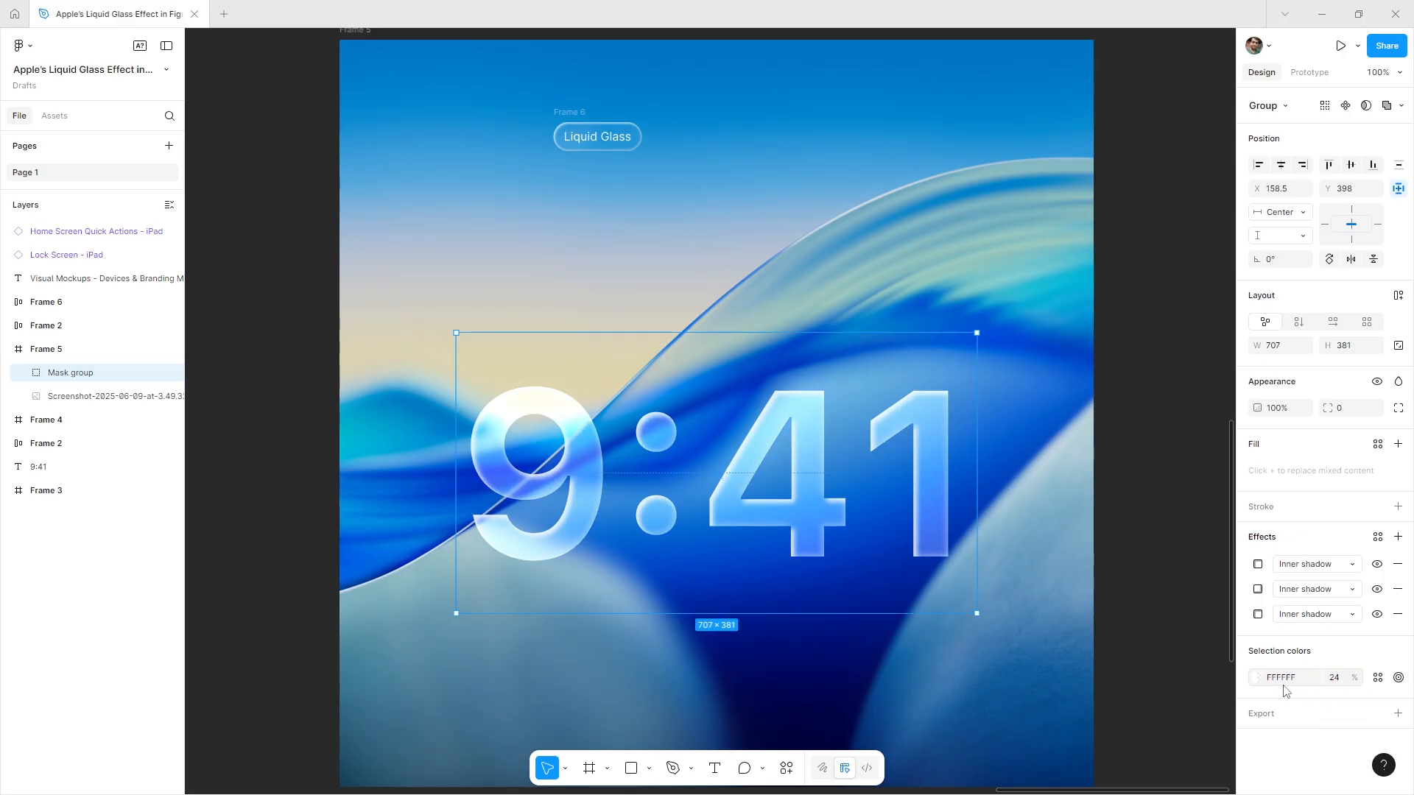
pyautogui.moveTo(796, 547); pyautogui.dragTo(773, 612)
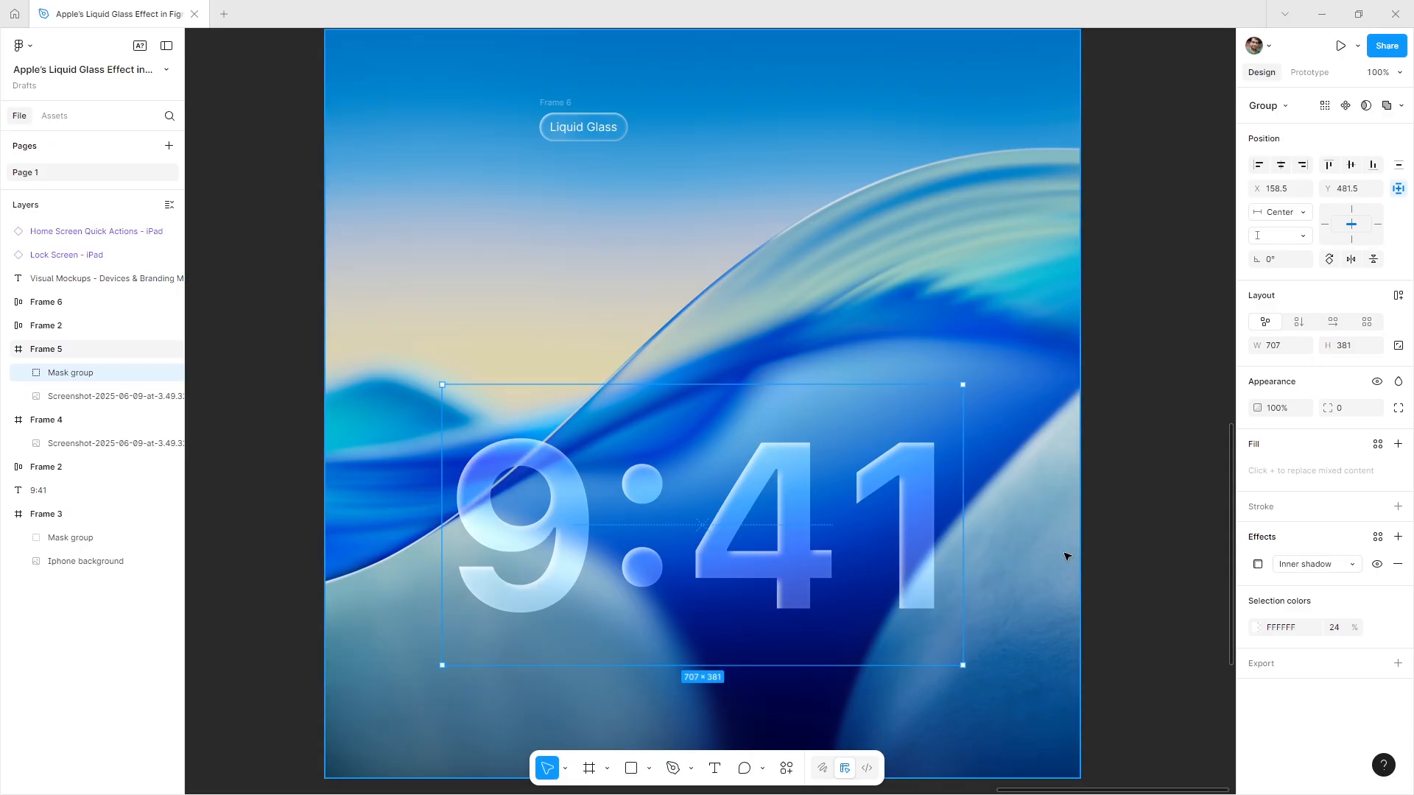
pyautogui.click(1106, 558)
# - Select Rectangle 1 inside the clock's mask group in Frame 5 and set its background blur to 12
pyautogui.click(780, 528)
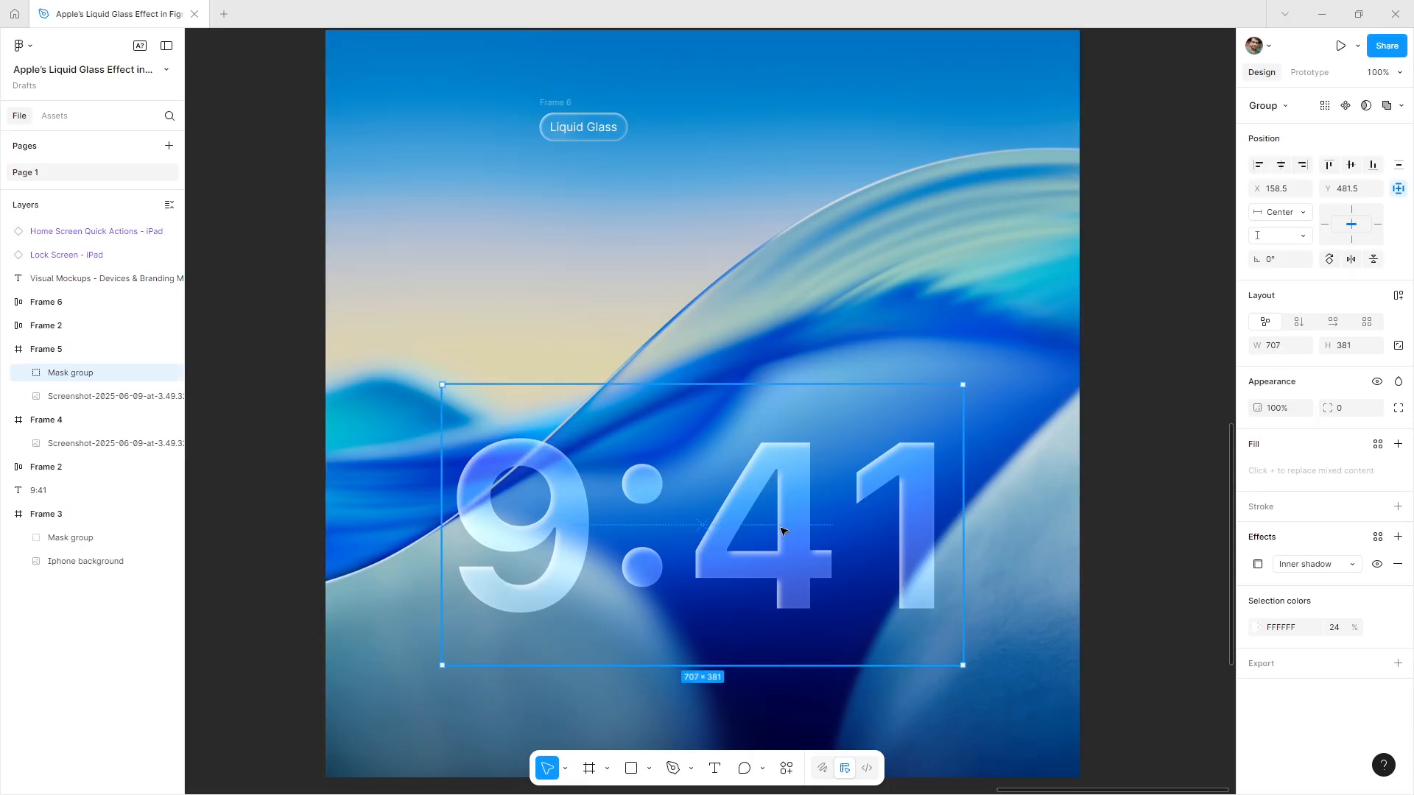
pyautogui.click(25, 374)
pyautogui.click(80, 397)
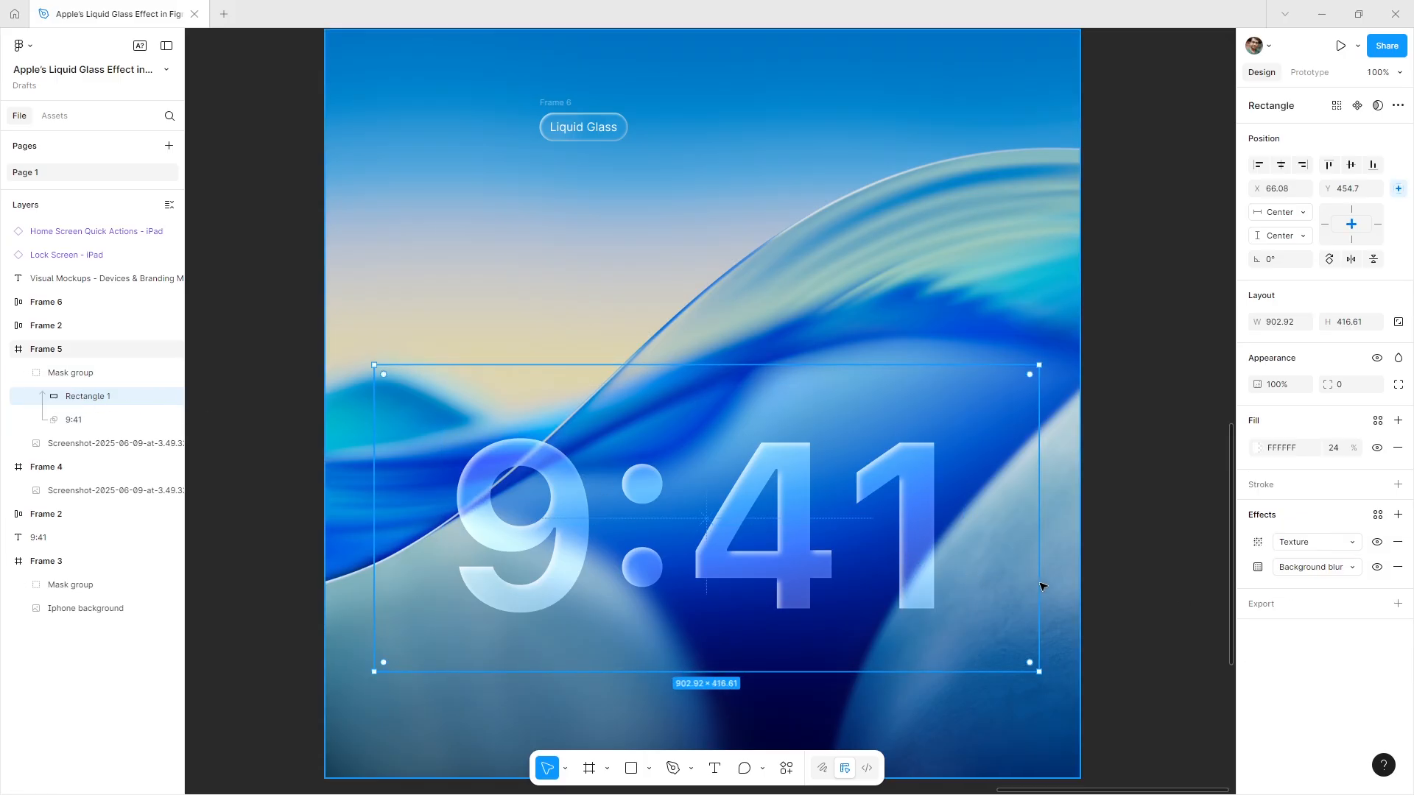
pyautogui.click(1253, 569)
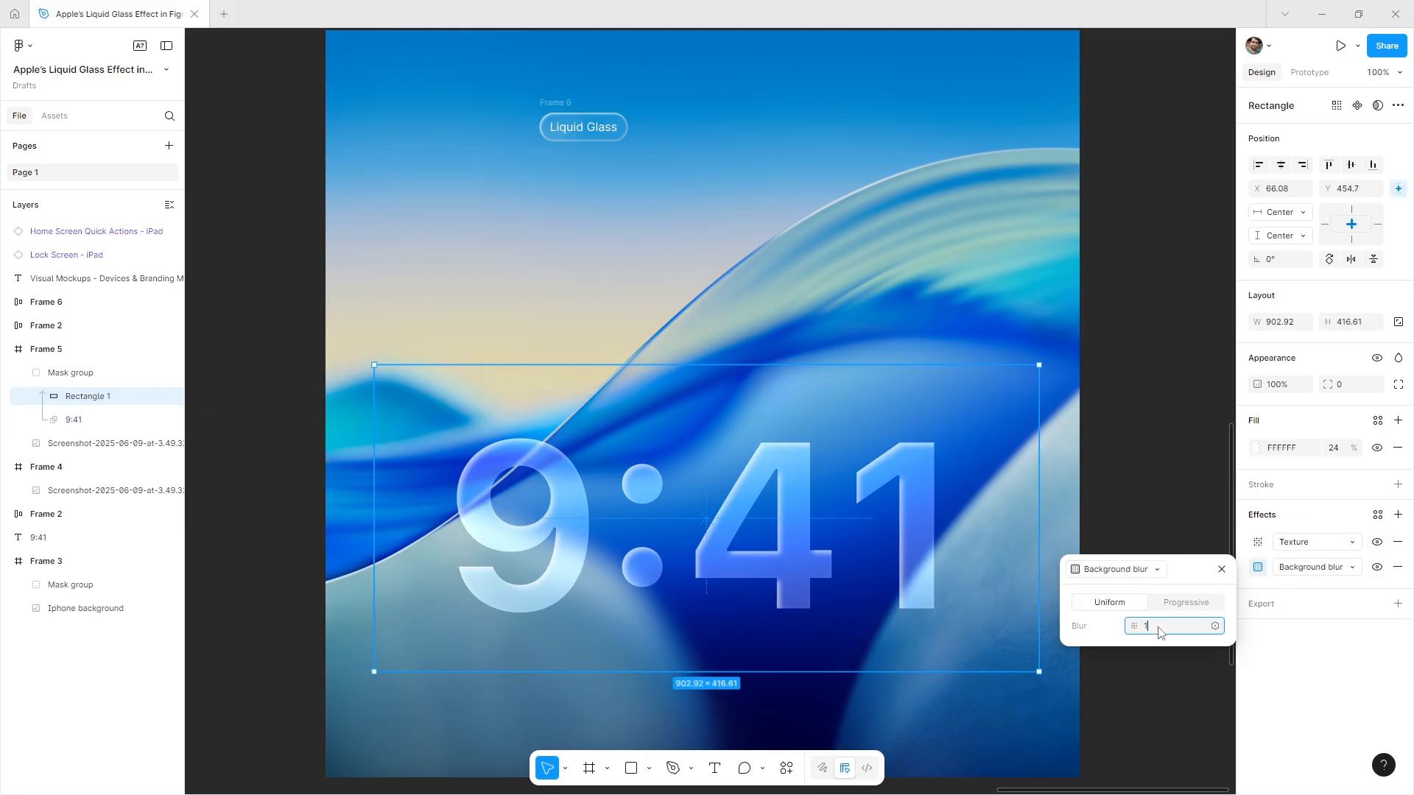
pyautogui.write('12')
pyautogui.press('Return')
# - Review the blend modes for Rectangle 1's white fill, choose Plus lighter, and deselect the rectangle
pyautogui.click(1256, 452)
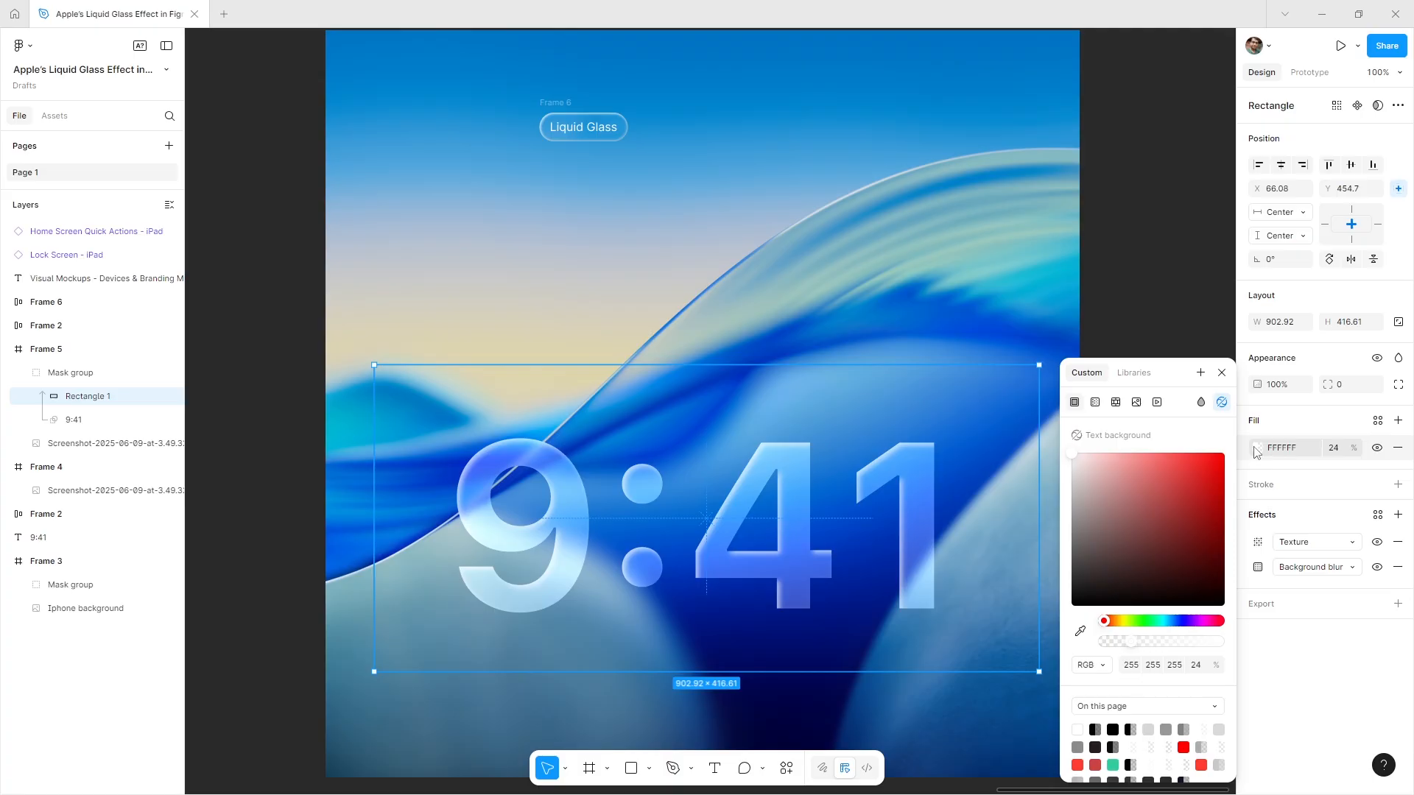
pyautogui.click(1196, 403)
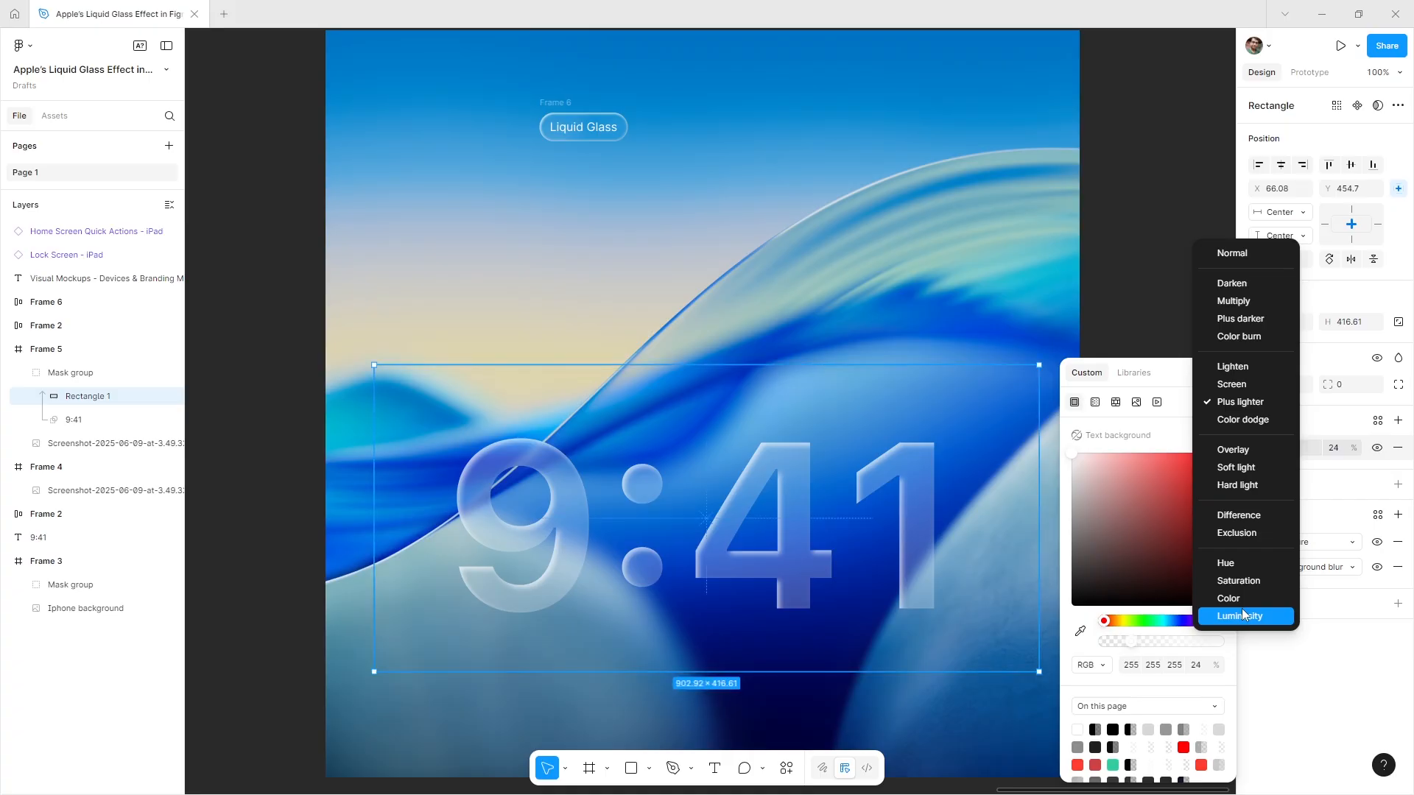
pyautogui.click(1246, 407)
pyautogui.click(1181, 414)
pyautogui.click(1181, 413)
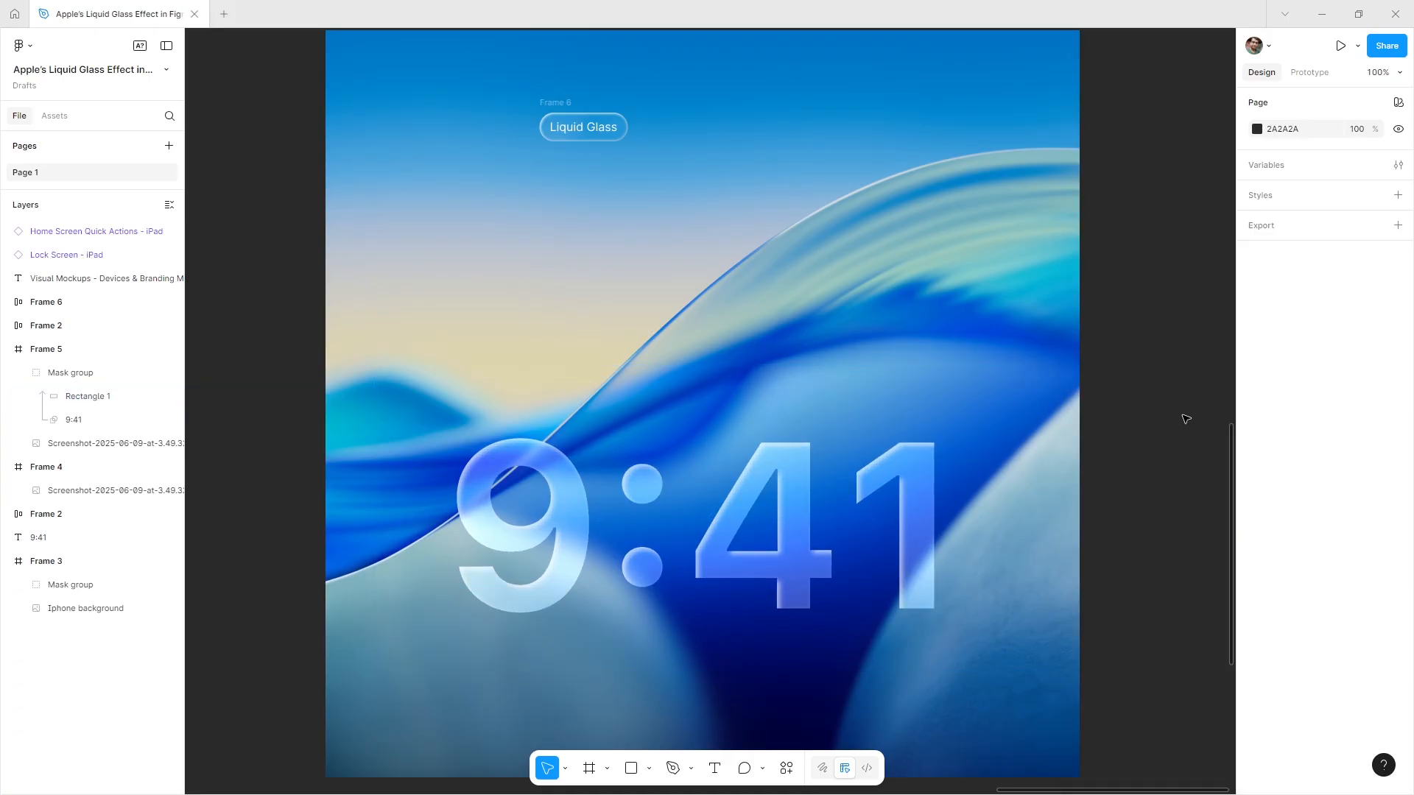